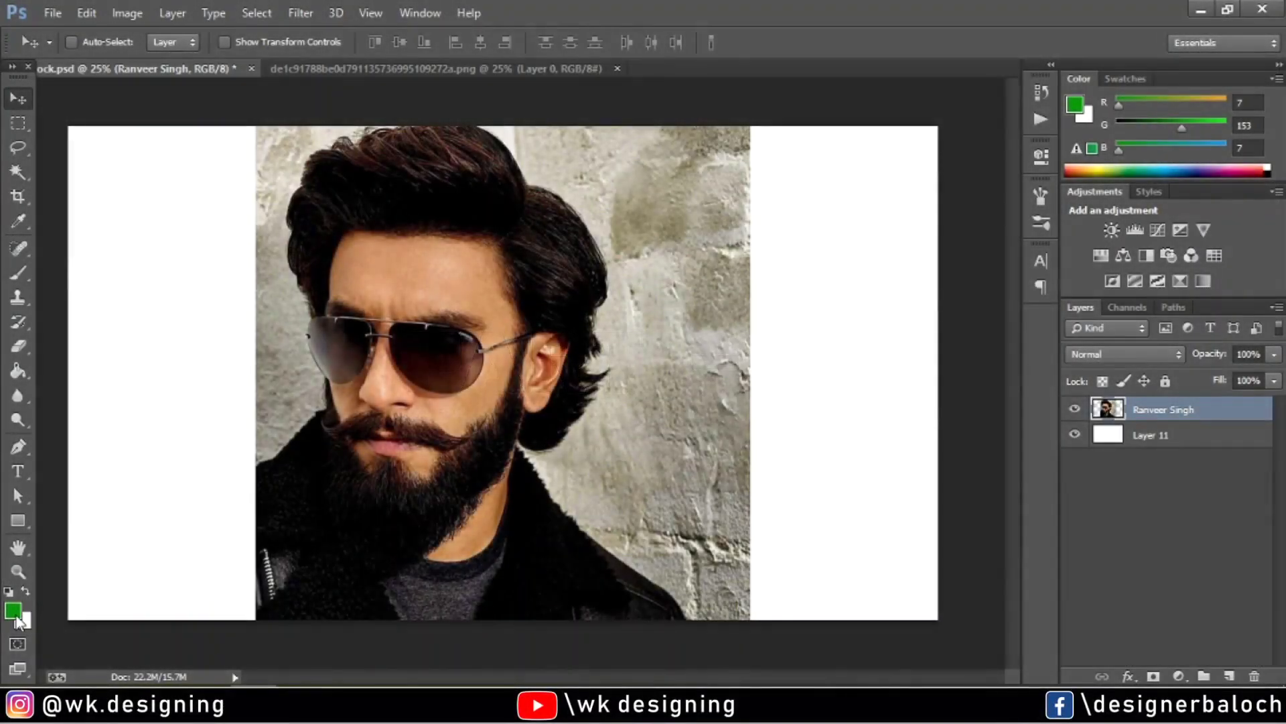
# Set the foreground colour to near-black hex 020202 and zoom in on the sunglasses.
pyautogui.click(12, 611)
pyautogui.click(719, 350)
pyautogui.write('020202')
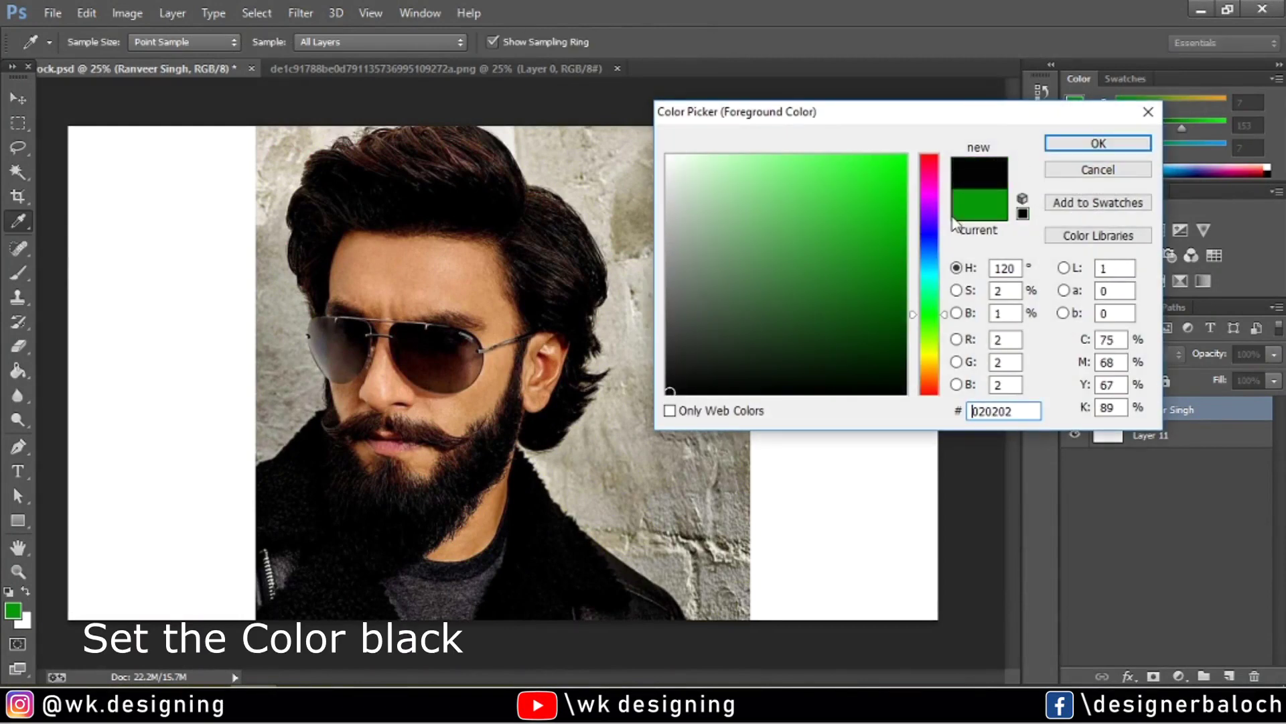
pyautogui.click(1098, 144)
pyautogui.press('v')
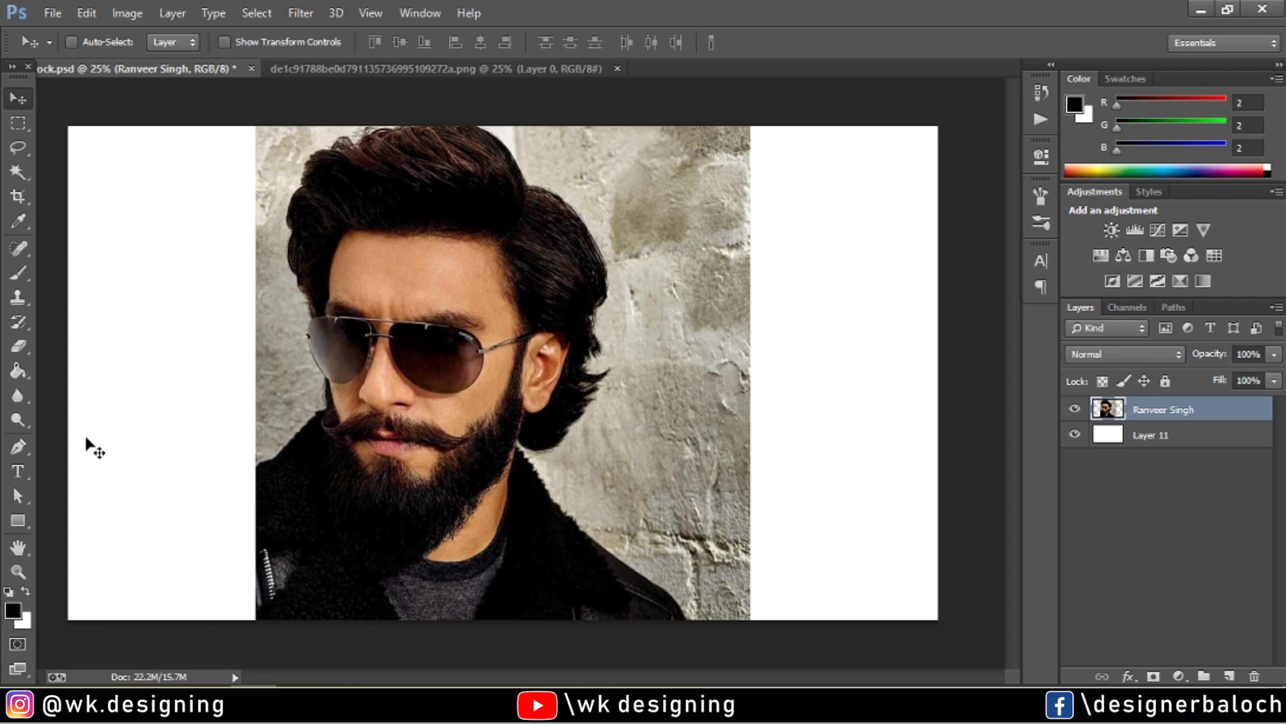
pyautogui.click(18, 572)
pyautogui.moveTo(383, 370); pyautogui.dragTo(525, 373)
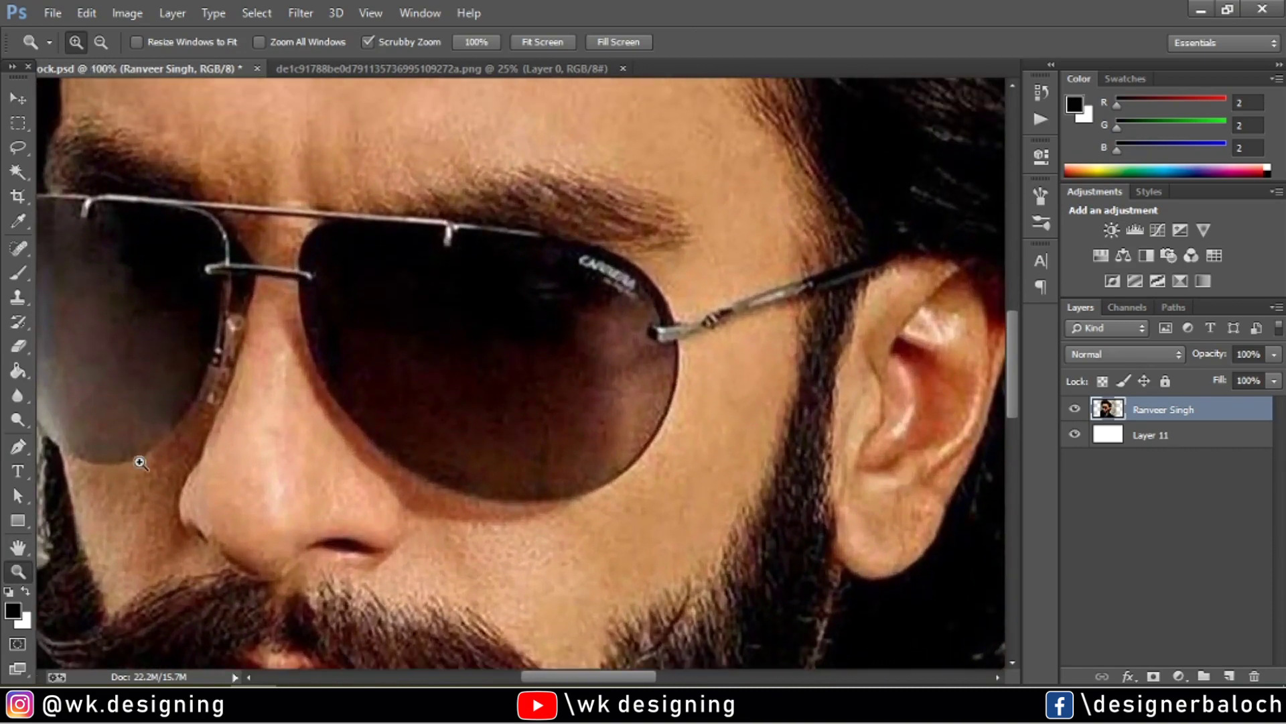
# Switch to the Pen tool in Path mode and add a new empty layer.
pyautogui.click(25, 448)
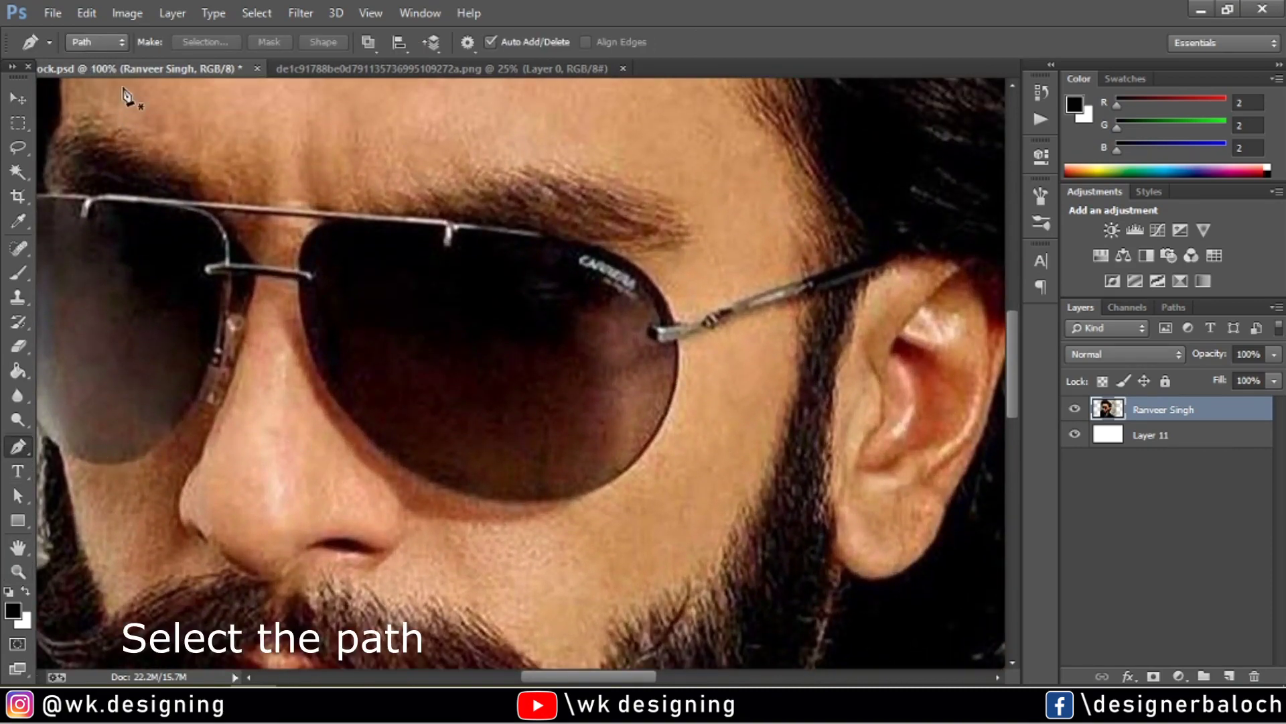
pyautogui.click(120, 42)
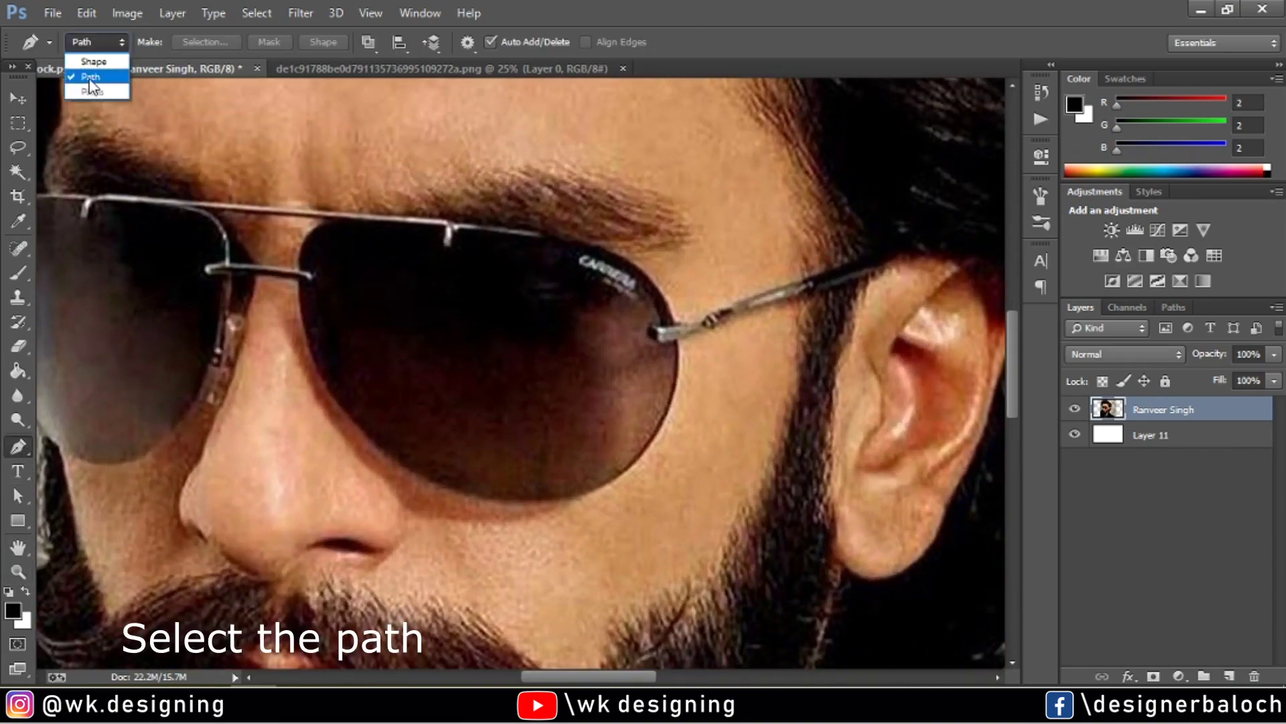
pyautogui.click(89, 77)
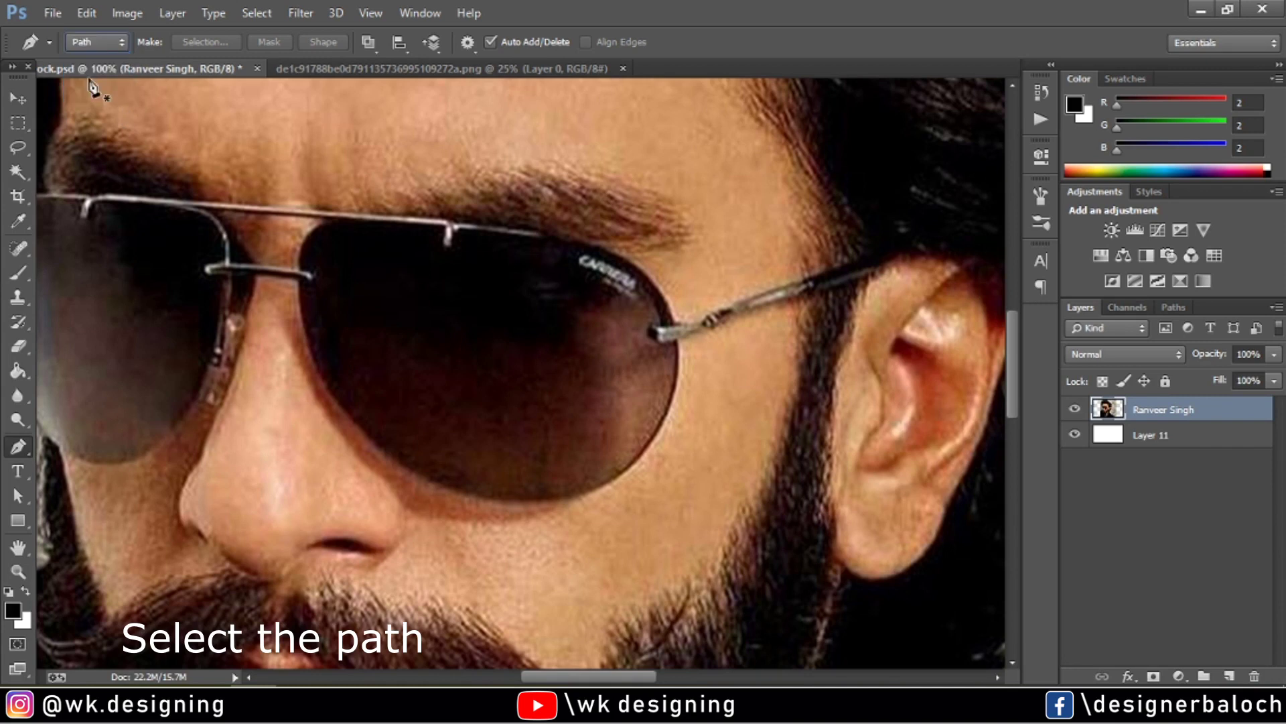
pyautogui.click(1227, 677)
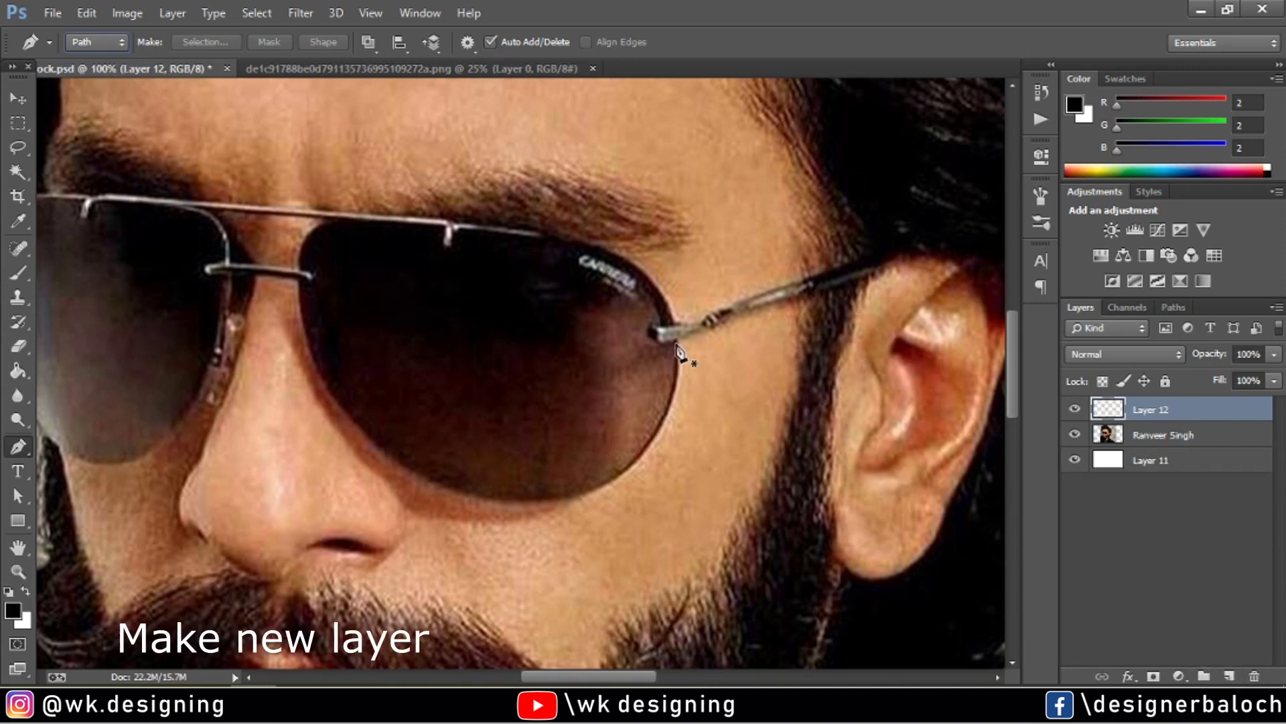
# Trace the right lens's right edge, bottom and left edge with curved Pen anchors.
pyautogui.click(648, 275)
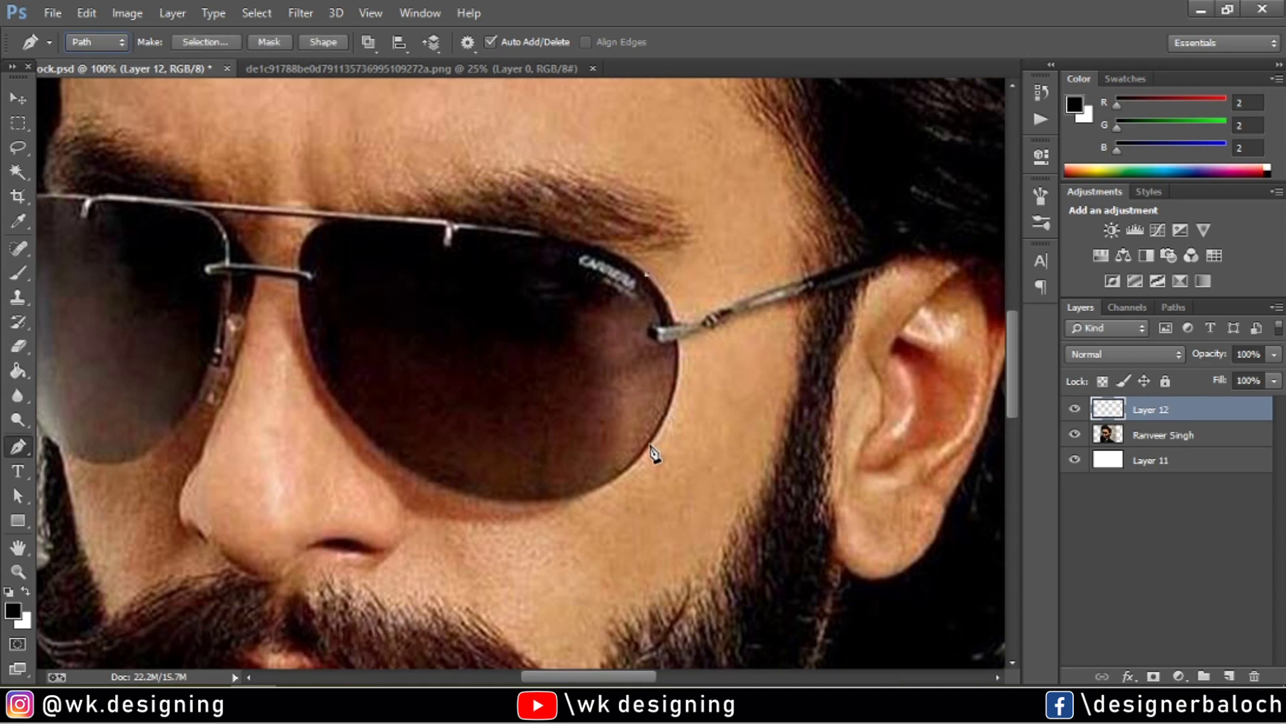
pyautogui.moveTo(650, 444); pyautogui.dragTo(581, 561)
pyautogui.keyDown('ctrl'); pyautogui.click(650, 446); pyautogui.keyUp('ctrl')
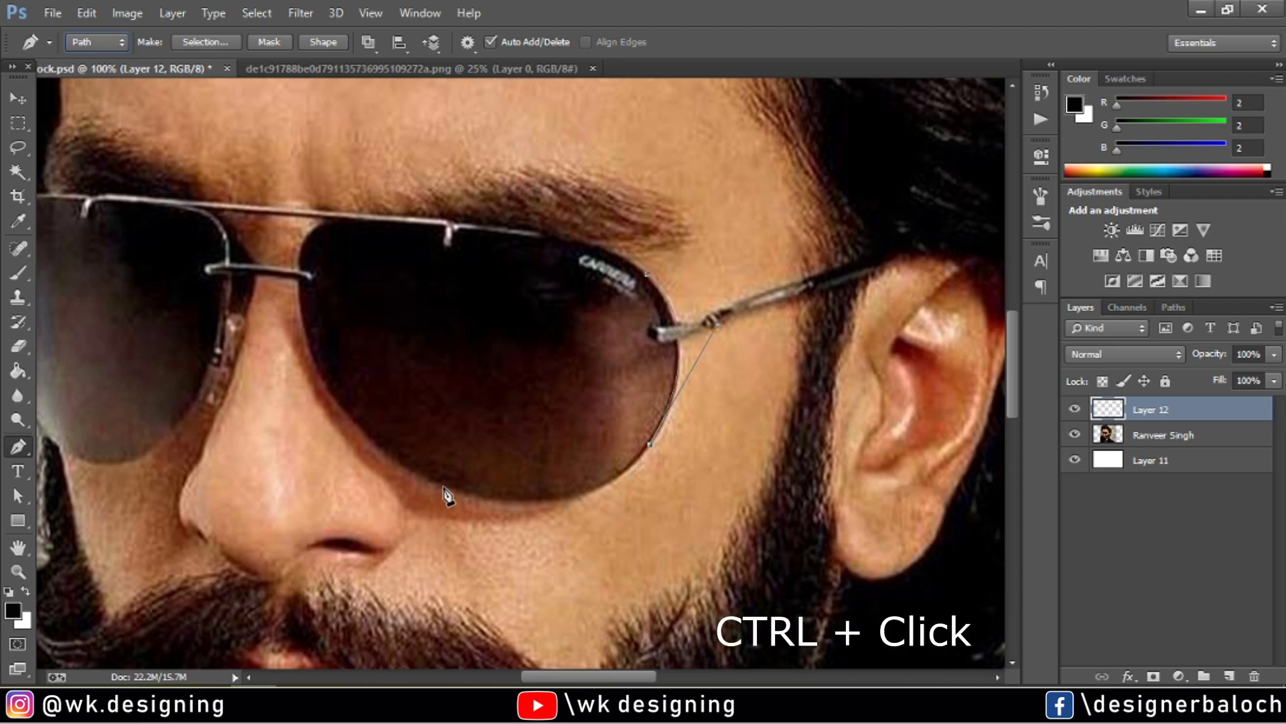
pyautogui.moveTo(443, 487); pyautogui.dragTo(310, 430)
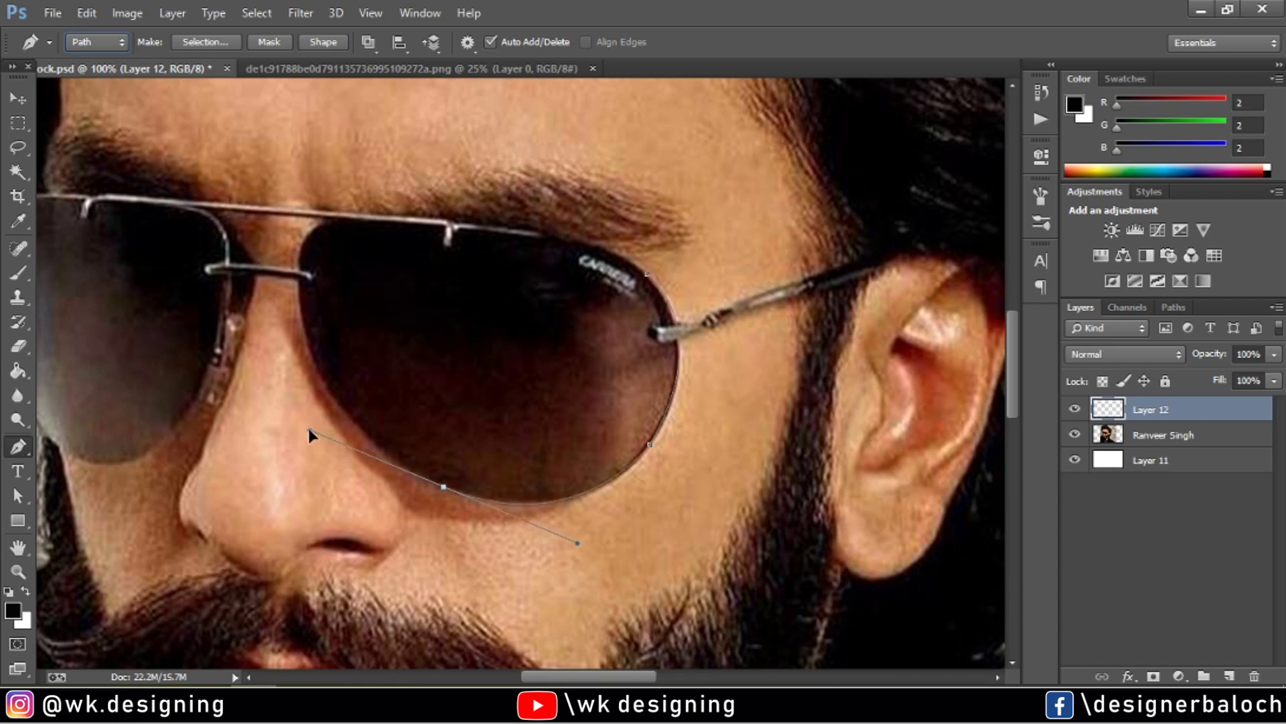
pyautogui.keyDown('alt'); pyautogui.click(443, 486); pyautogui.keyUp('alt')
pyautogui.moveTo(305, 327); pyautogui.dragTo(278, 208)
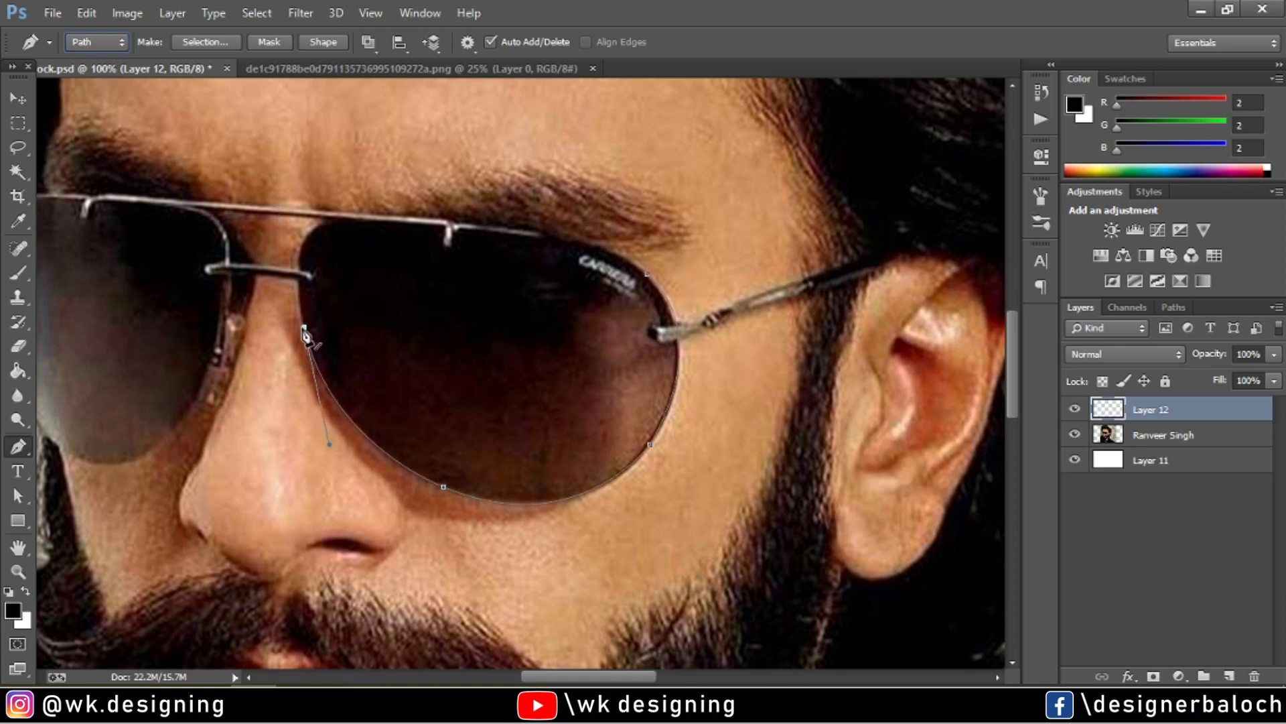
pyautogui.moveTo(342, 221); pyautogui.dragTo(412, 230)
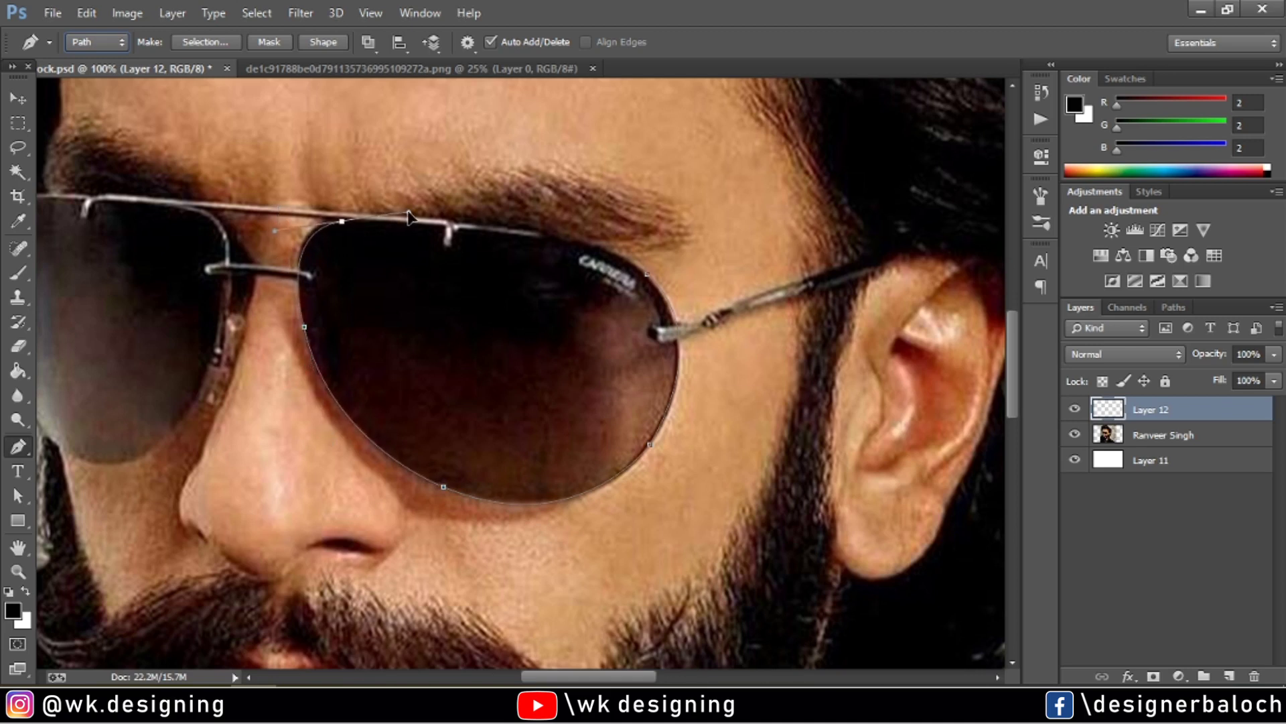
pyautogui.click(345, 224)
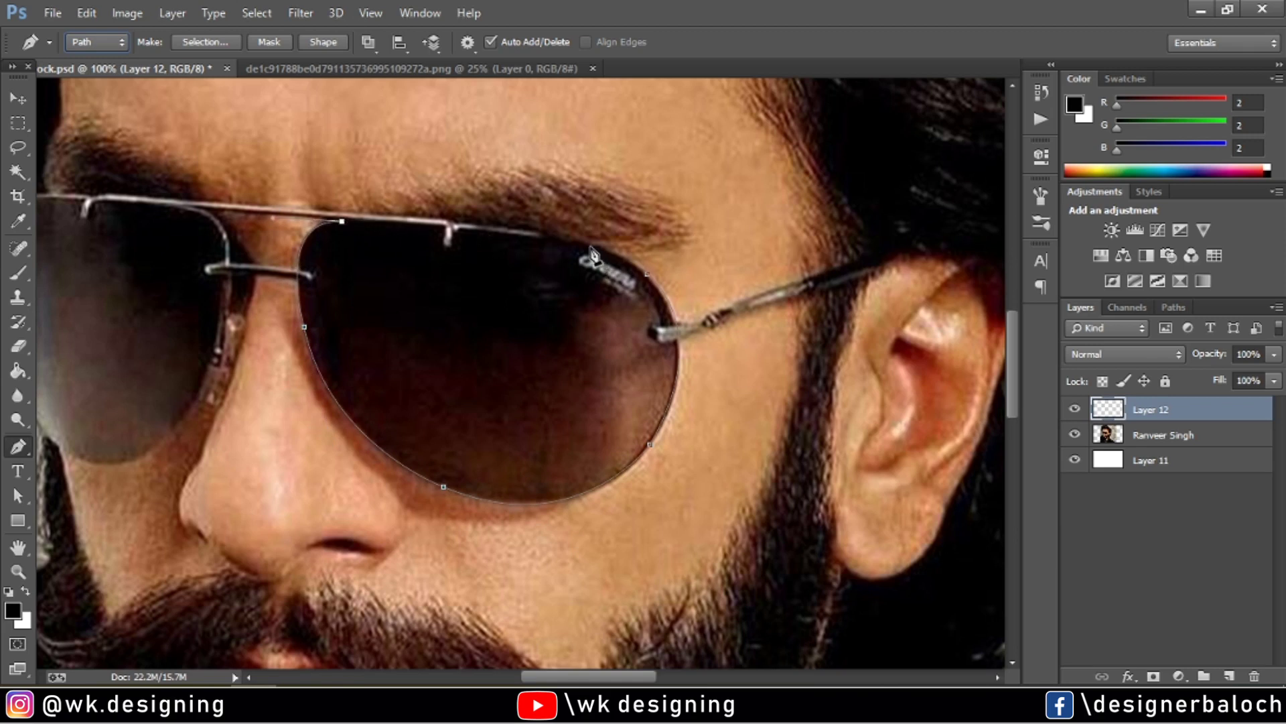
# Undo misplaced lens-top points, redo the top edge, and close the outline at the start.
pyautogui.hotkey('ctrl', 'z')
pyautogui.moveTo(401, 214); pyautogui.dragTo(548, 241)
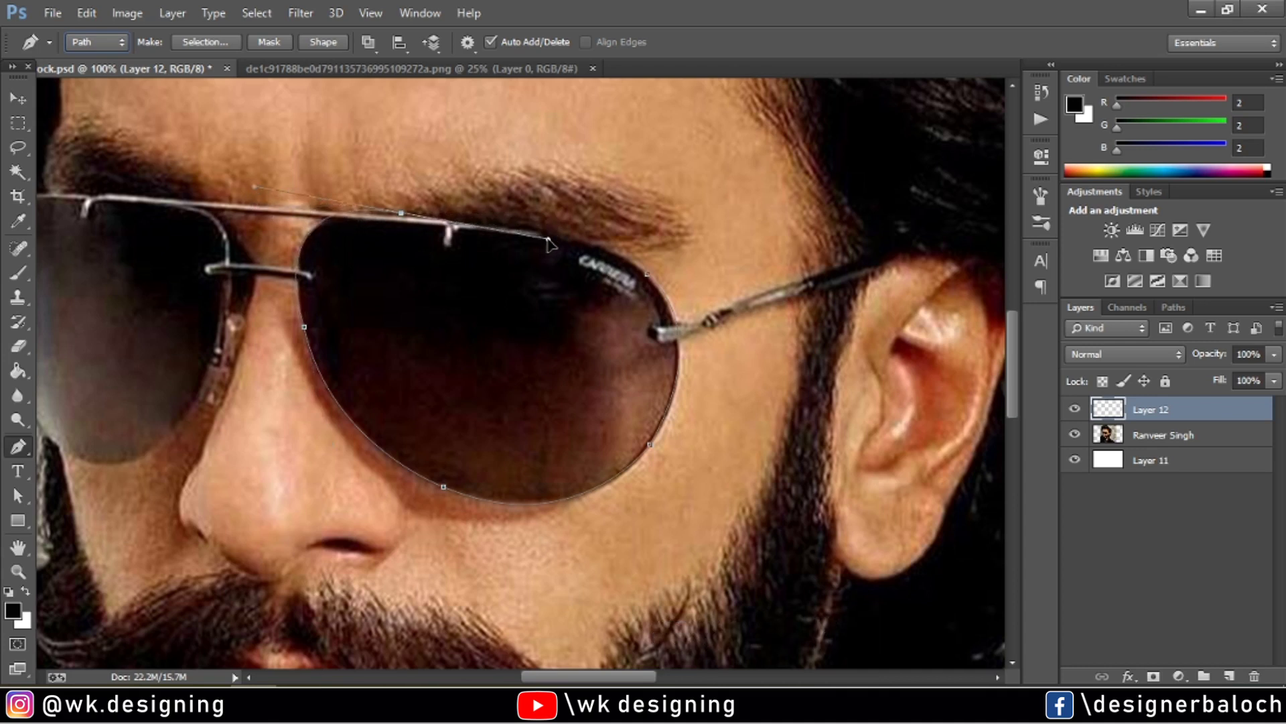
pyautogui.hotkey('ctrl', 'z')
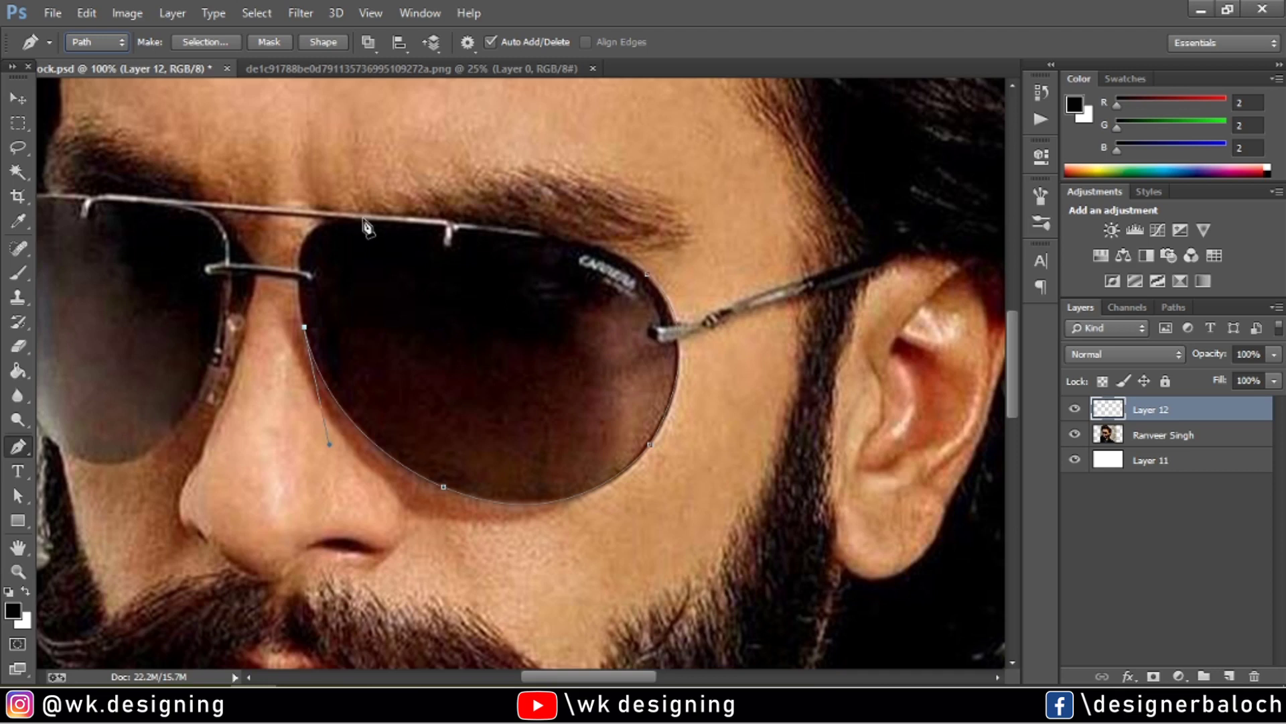
pyautogui.moveTo(371, 213); pyautogui.dragTo(477, 224)
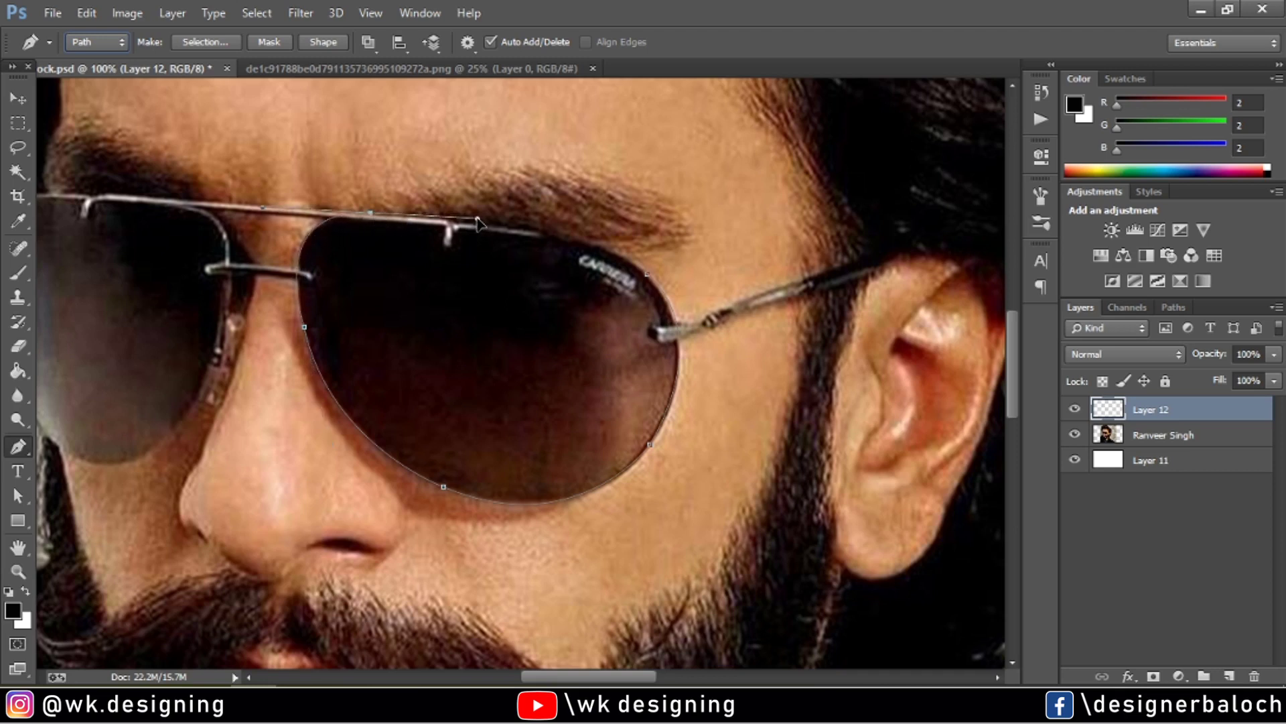
pyautogui.keyDown('alt'); pyautogui.click(371, 212); pyautogui.keyUp('alt')
pyautogui.moveTo(571, 238); pyautogui.dragTo(661, 265)
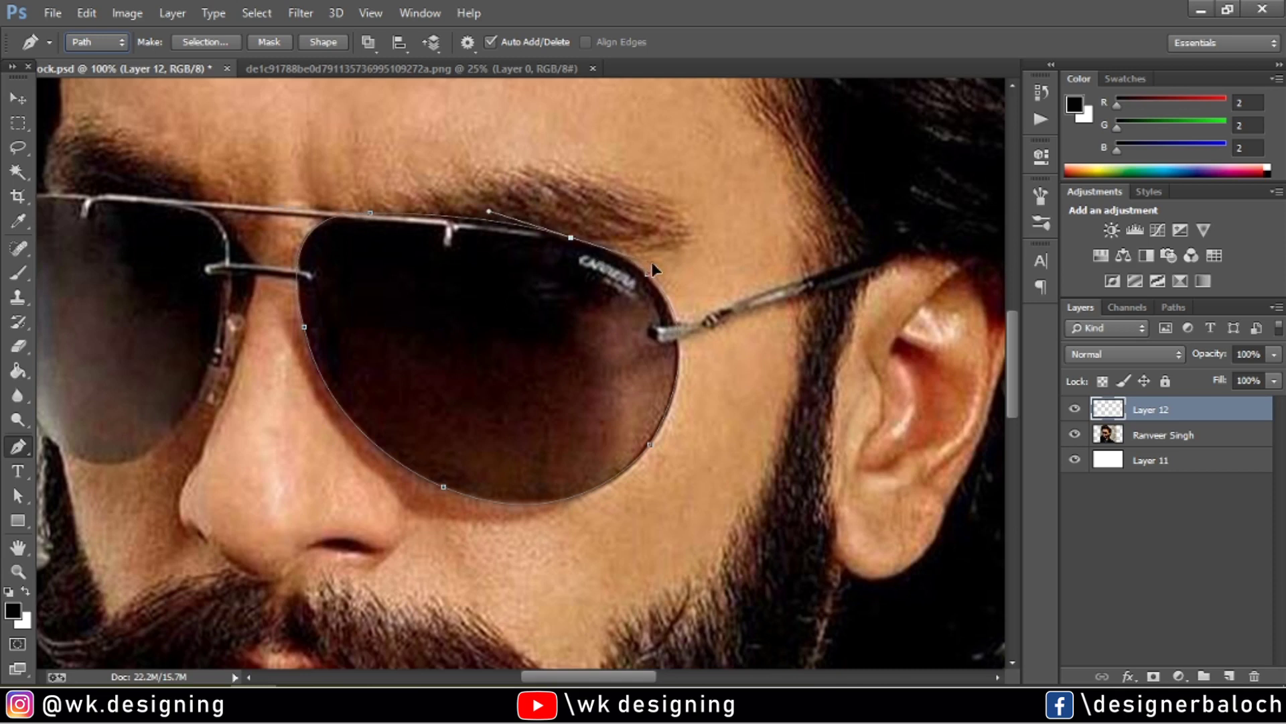
pyautogui.keyDown('alt'); pyautogui.click(571, 238); pyautogui.keyUp('alt')
pyautogui.click(646, 274)
# Fill the right-lens path with black, deselect it, and toggle Layer 12's visibility to compare.
pyautogui.rightClick(499, 364)
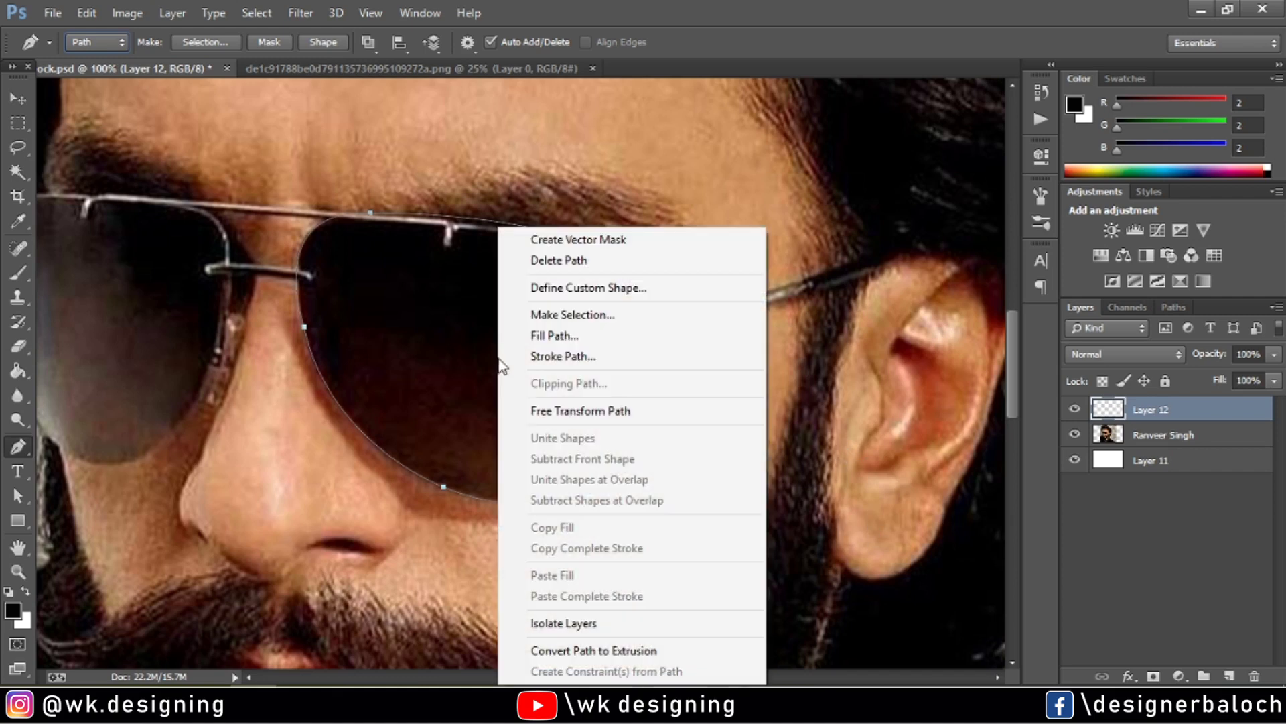
pyautogui.click(533, 336)
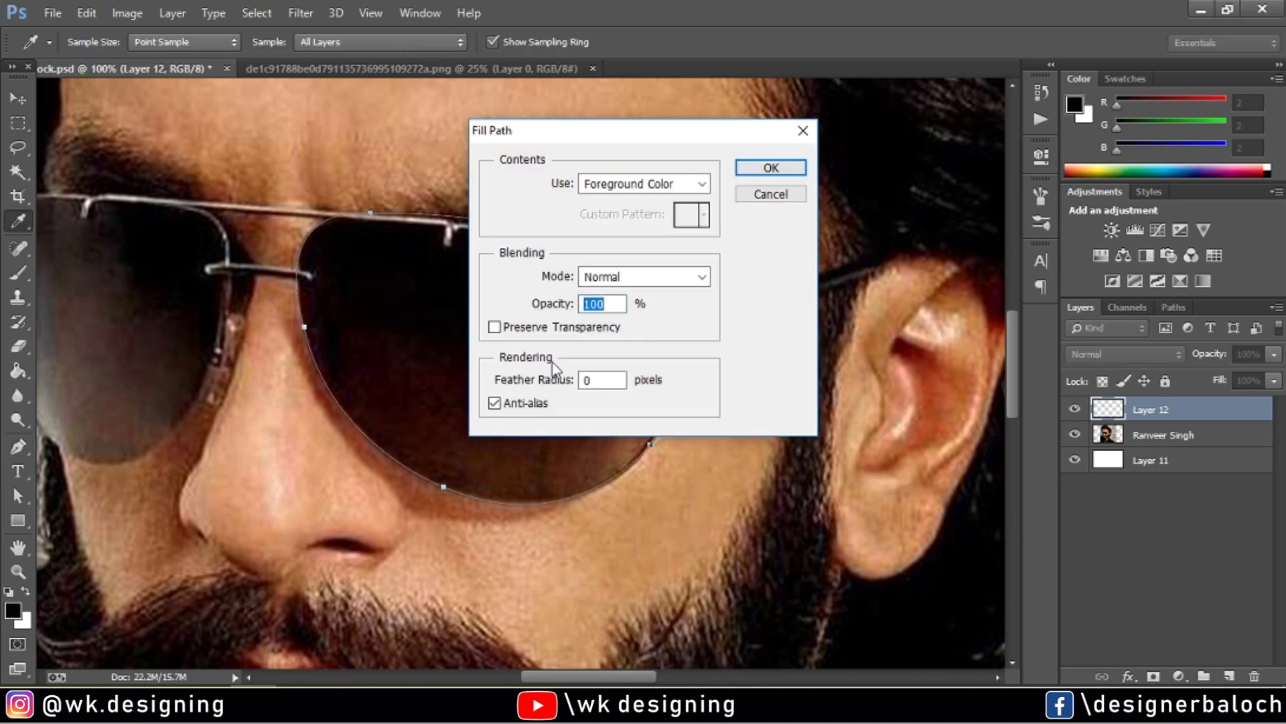
pyautogui.click(771, 168)
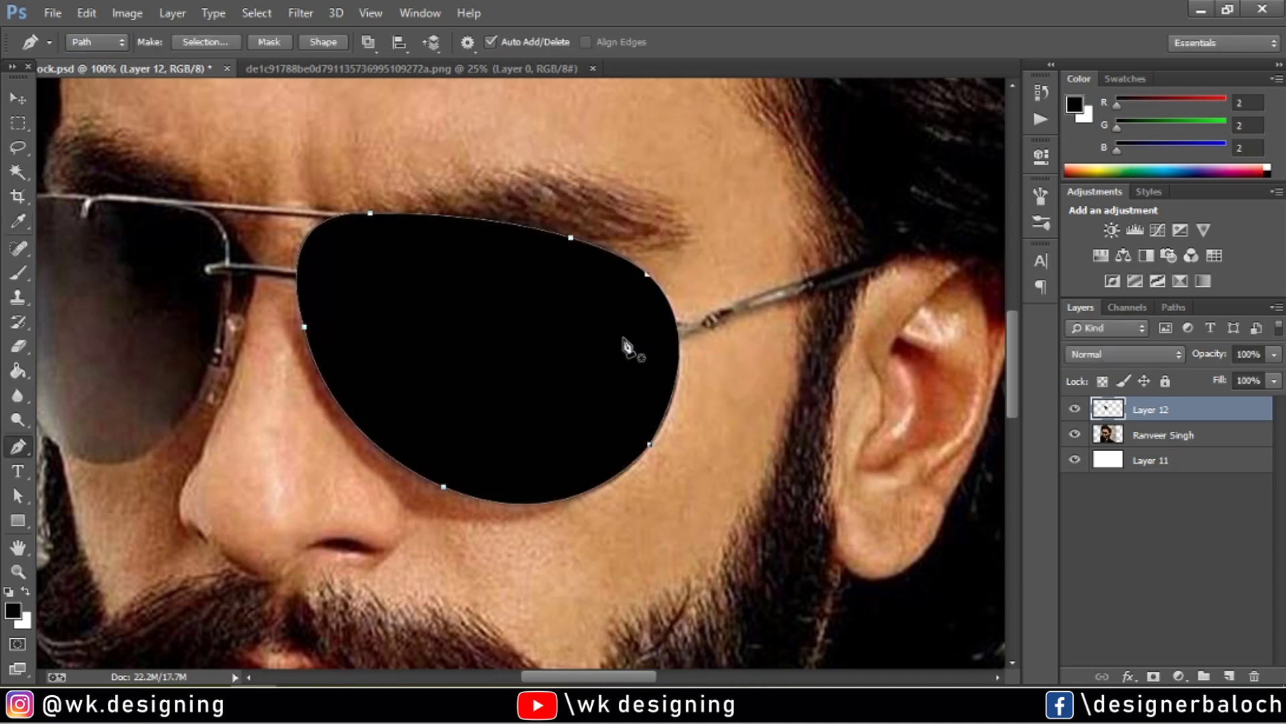
pyautogui.press('Return')
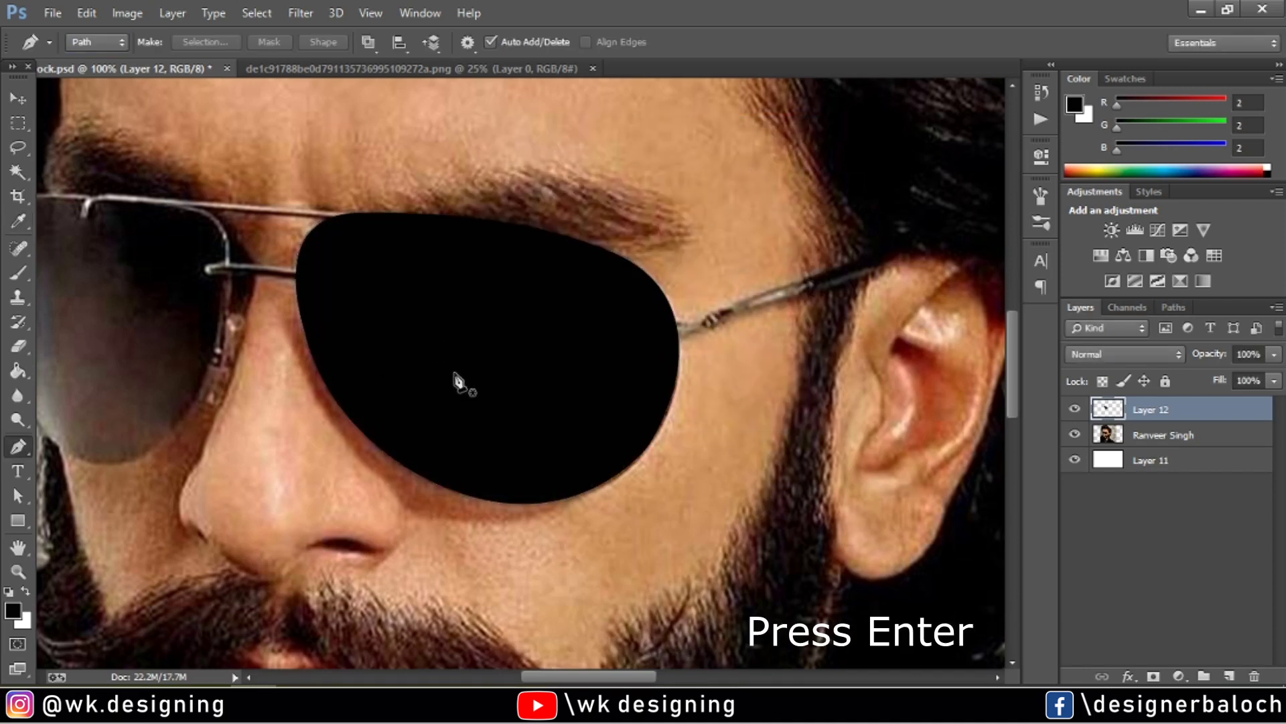
pyautogui.click(1075, 409)
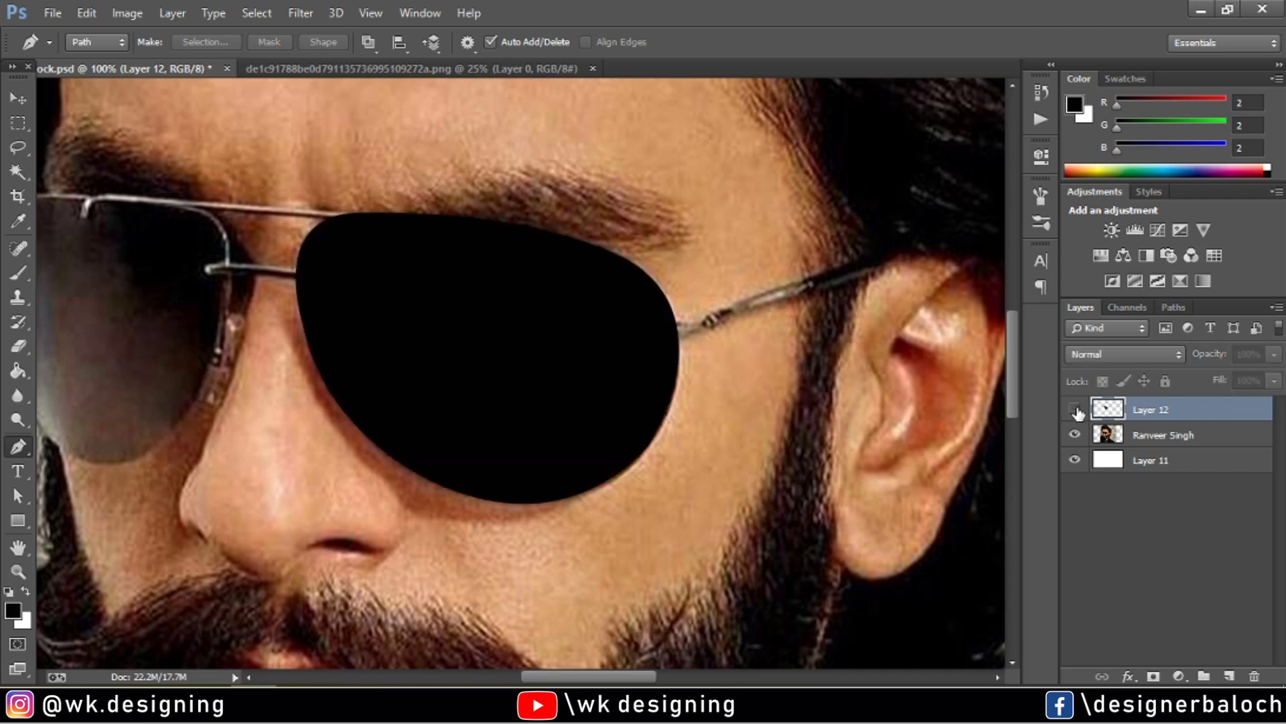
pyautogui.click(1075, 409)
pyautogui.click(1074, 410)
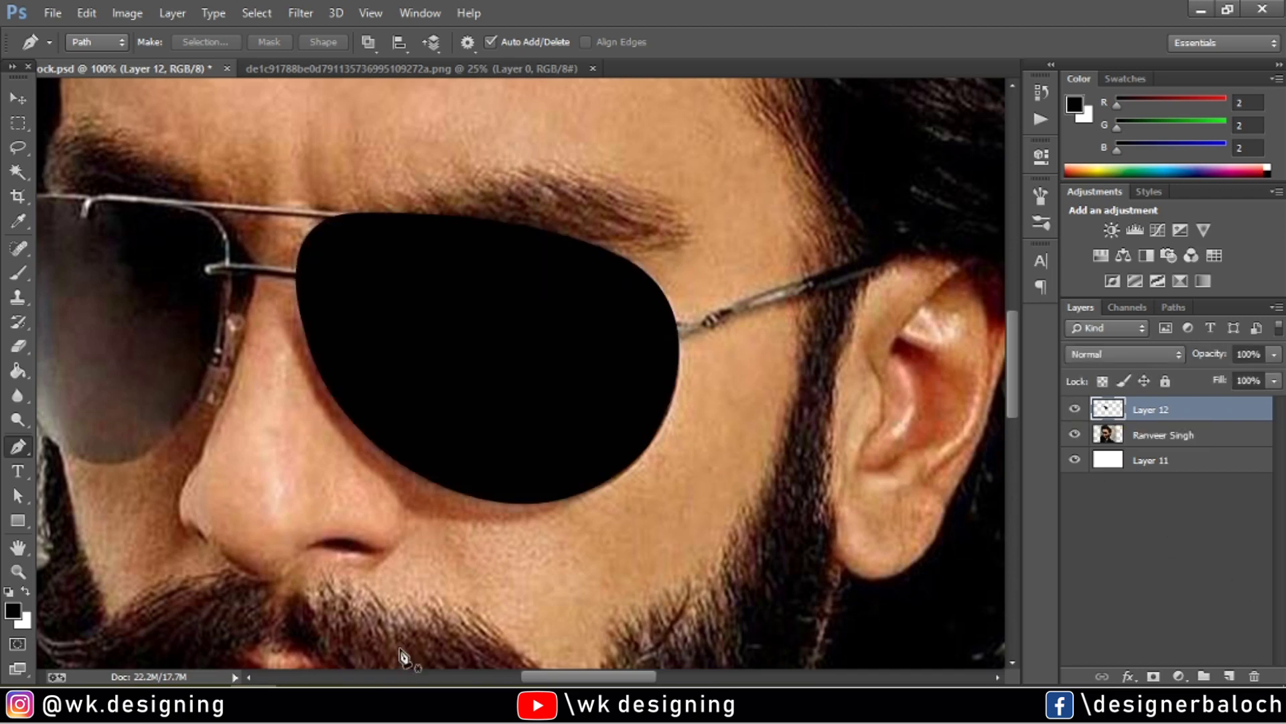
pyautogui.moveTo(598, 682); pyautogui.dragTo(562, 682)
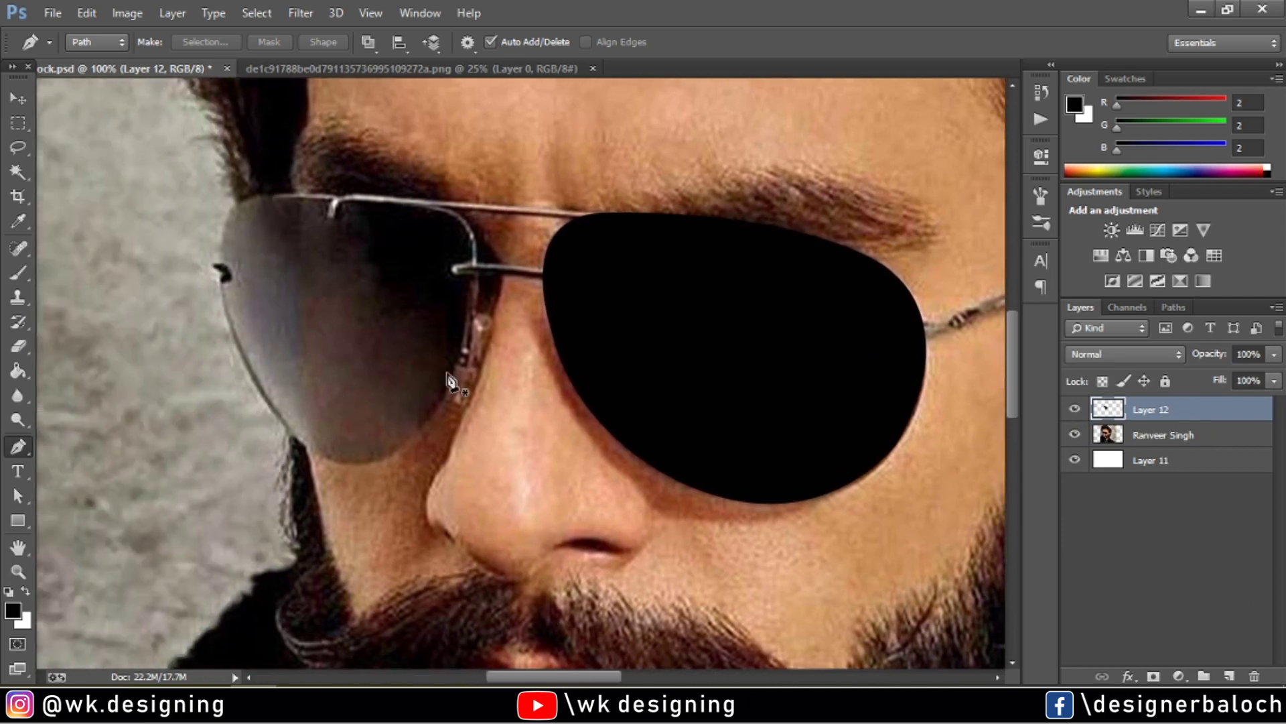
# Trace a closed Pen path around the left lens, from the hinge round its edges.
pyautogui.click(477, 251)
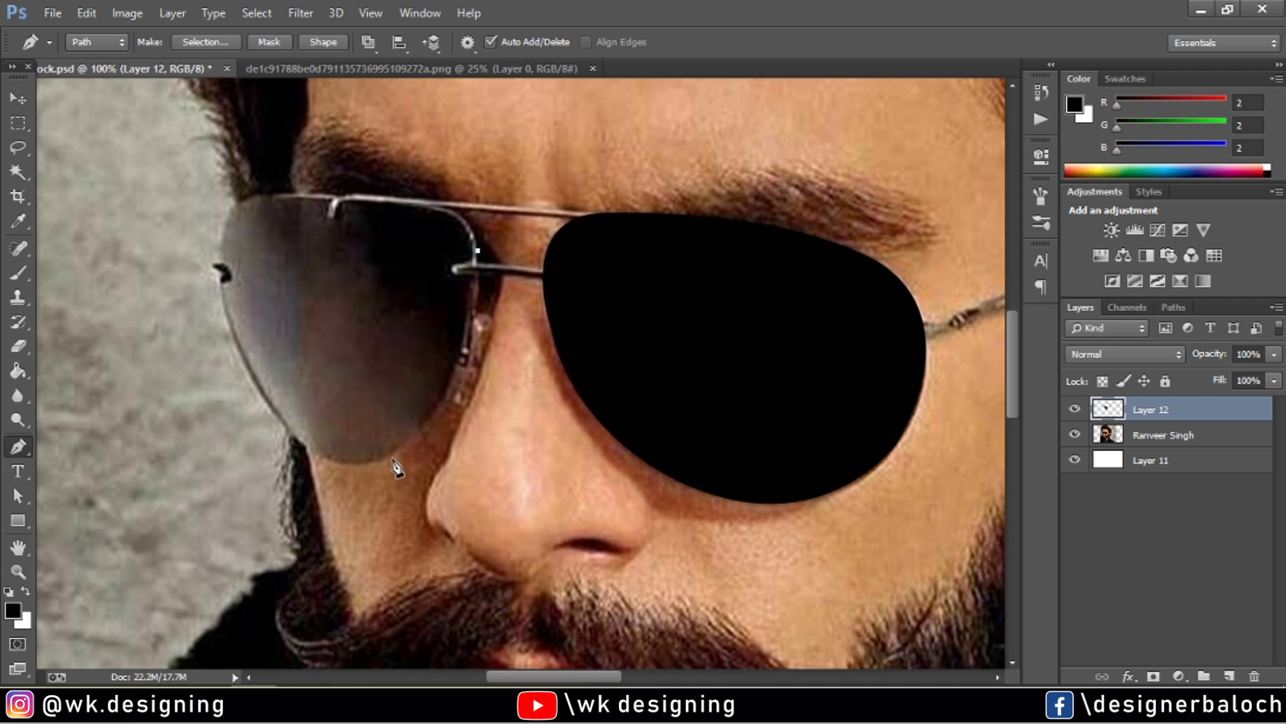
pyautogui.moveTo(392, 455); pyautogui.dragTo(311, 508)
pyautogui.moveTo(253, 378); pyautogui.dragTo(190, 253)
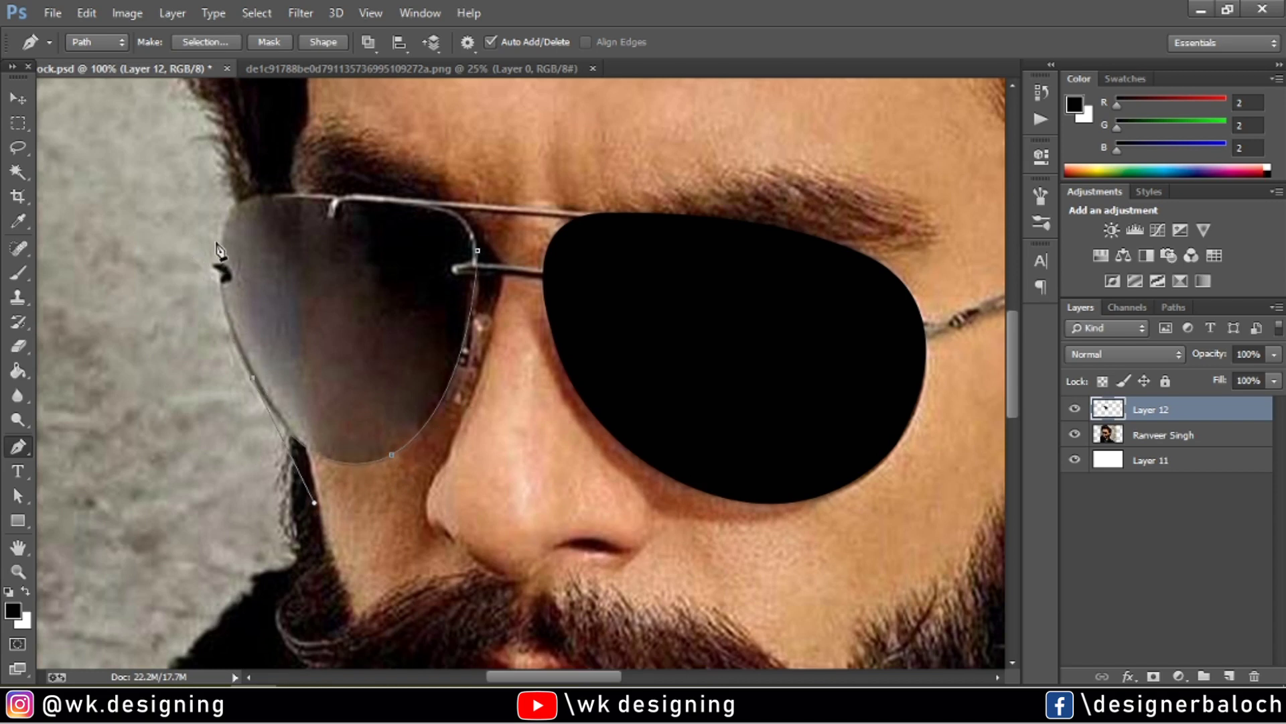
pyautogui.moveTo(222, 230); pyautogui.dragTo(235, 151)
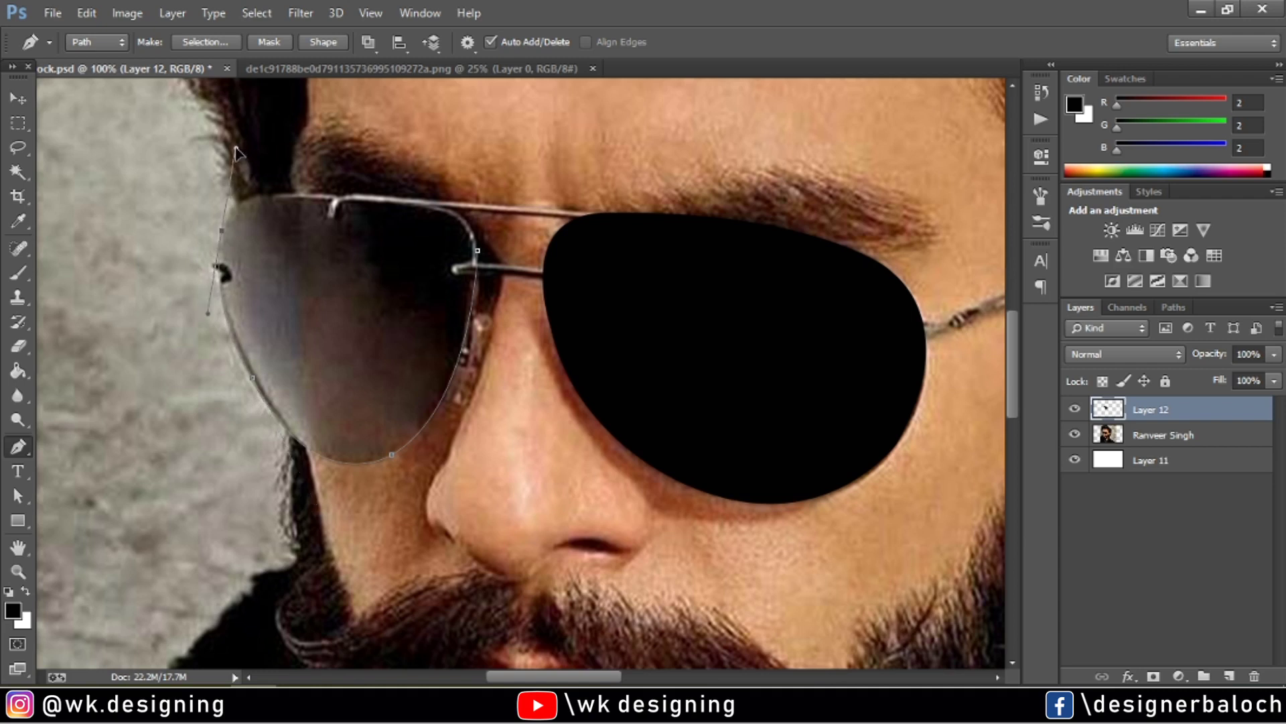
pyautogui.keyDown('alt'); pyautogui.click(222, 230); pyautogui.keyUp('alt')
pyautogui.moveTo(278, 194); pyautogui.dragTo(336, 199)
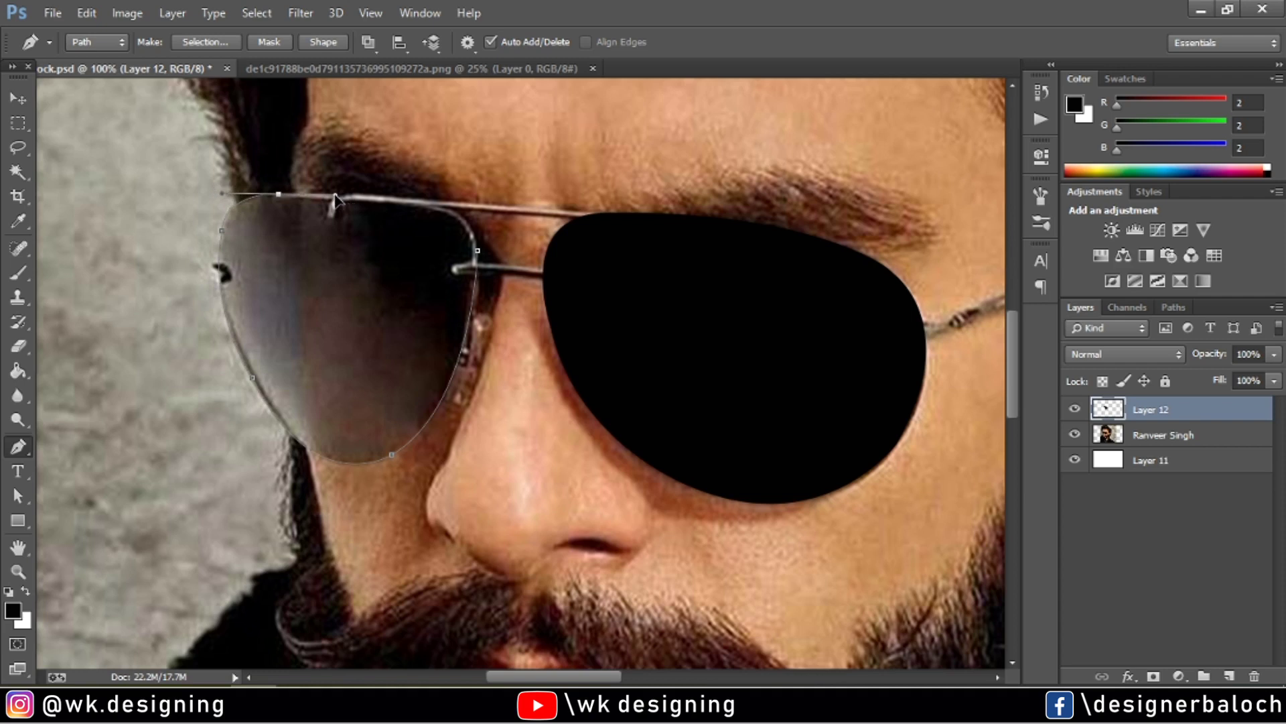
pyautogui.keyDown('alt'); pyautogui.click(278, 195); pyautogui.keyUp('alt')
pyautogui.moveTo(445, 208); pyautogui.dragTo(491, 223)
pyautogui.keyDown('alt'); pyautogui.click(445, 208); pyautogui.keyUp('alt')
pyautogui.click(478, 251)
# Fill the left-lens path with black and dismiss the outline.
pyautogui.rightClick(402, 226)
pyautogui.click(453, 336)
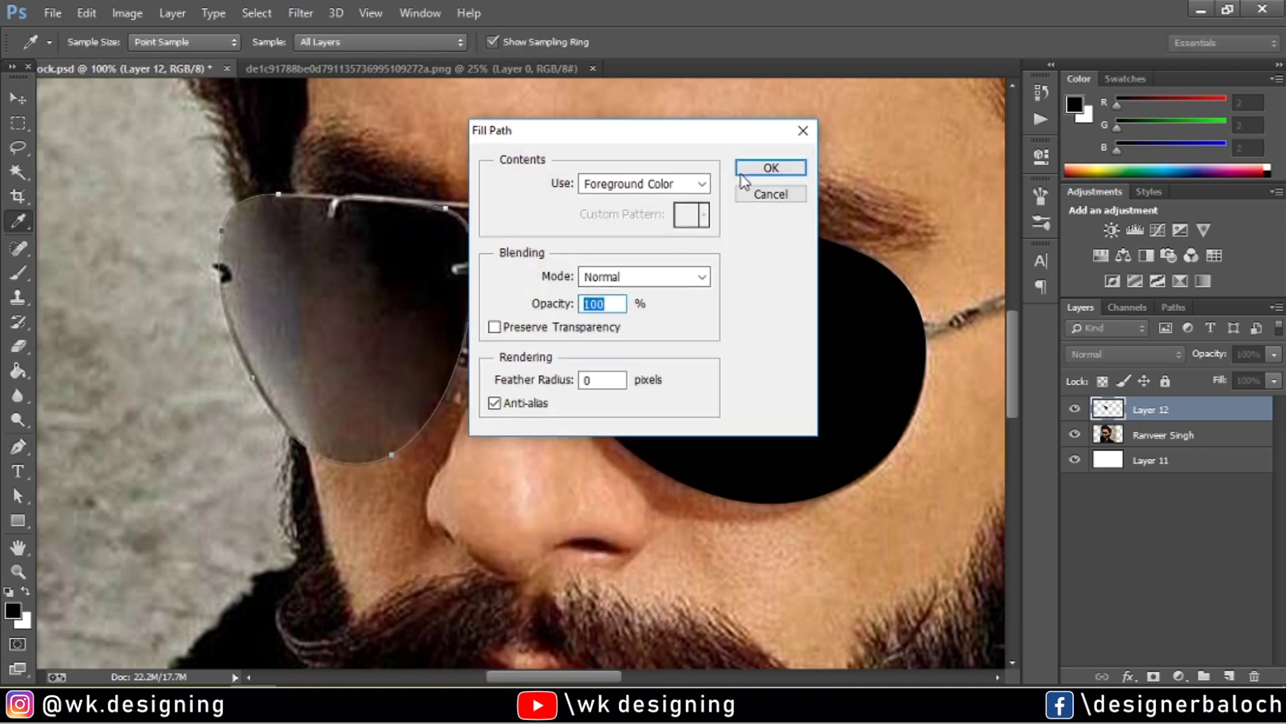
pyautogui.click(770, 169)
pyautogui.press('Escape')
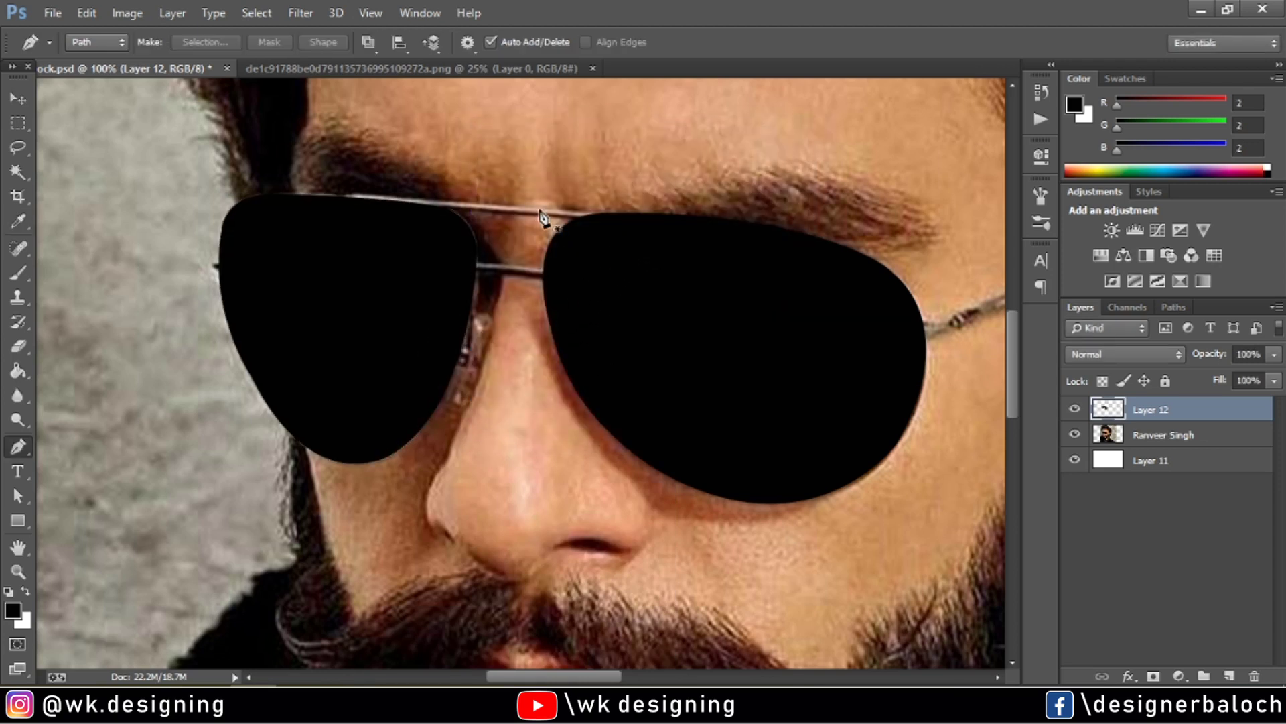
# Pen-trace the top bar from the left lens's top-left to the right lens and fill it black.
pyautogui.click(290, 194)
pyautogui.moveTo(416, 199); pyautogui.dragTo(512, 211)
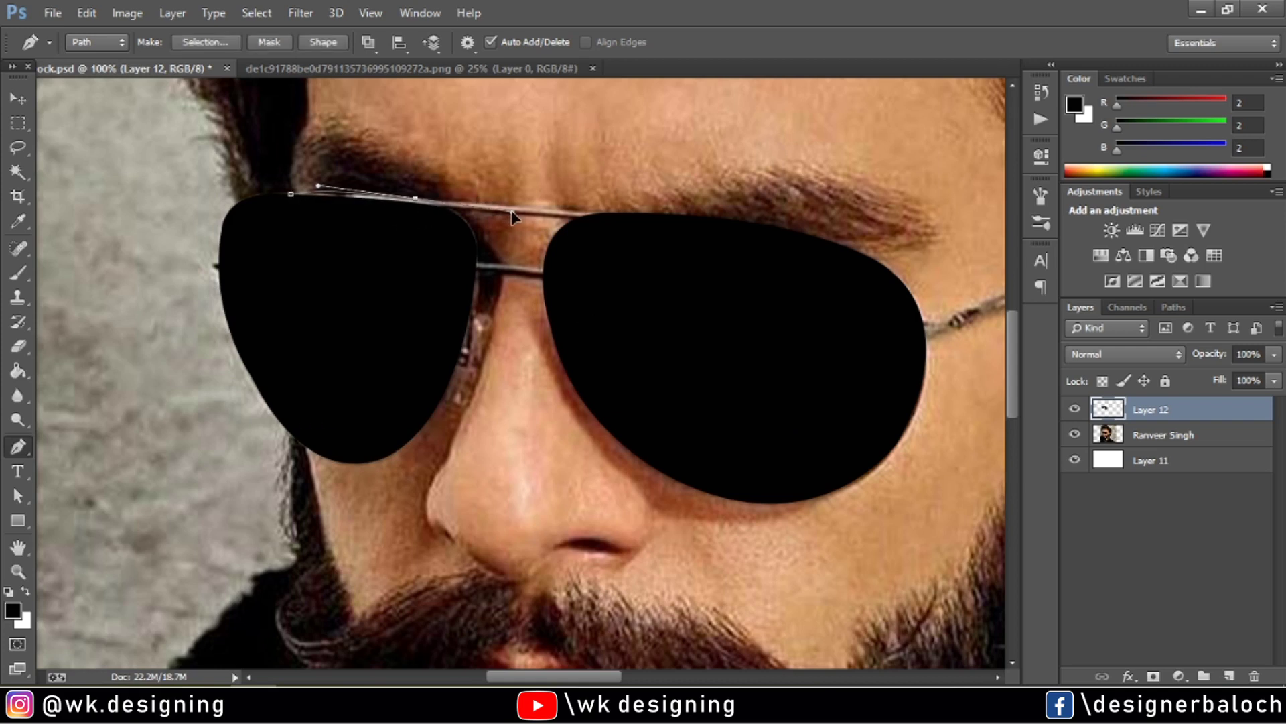
pyautogui.click(416, 199)
pyautogui.click(615, 215)
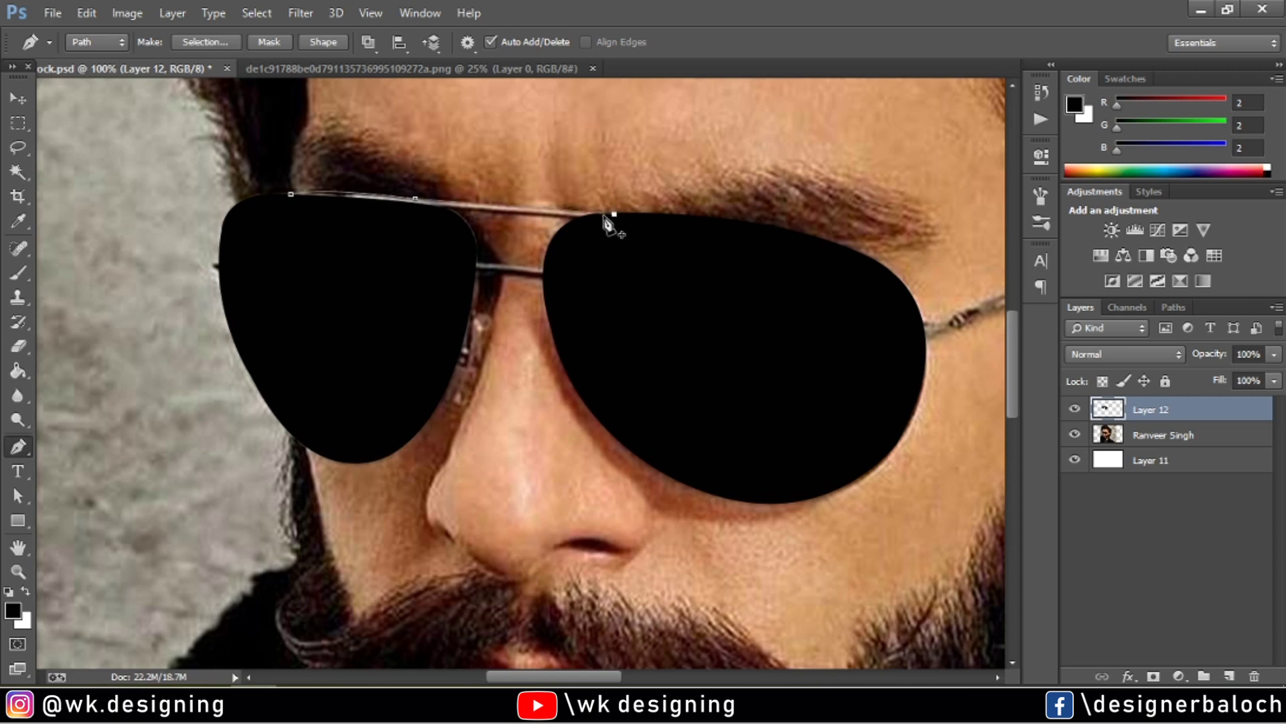
pyautogui.click(588, 219)
pyautogui.click(508, 215)
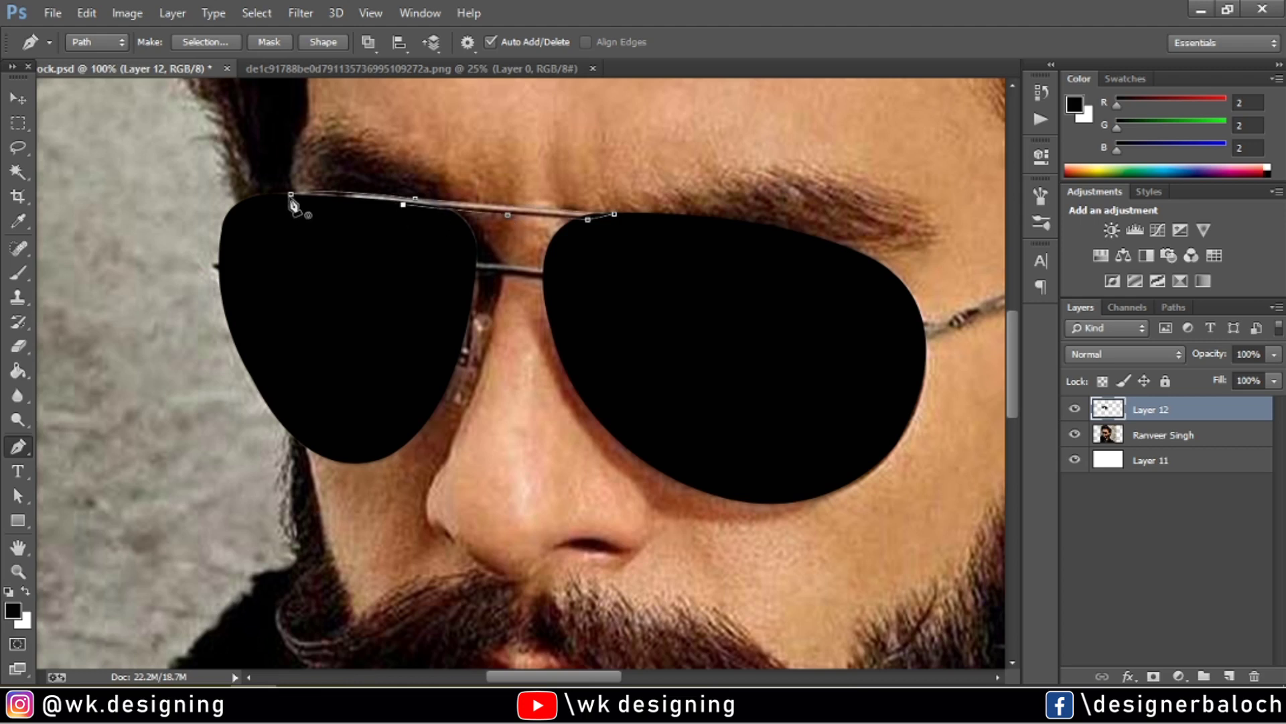
pyautogui.rightClick(388, 195)
pyautogui.click(429, 331)
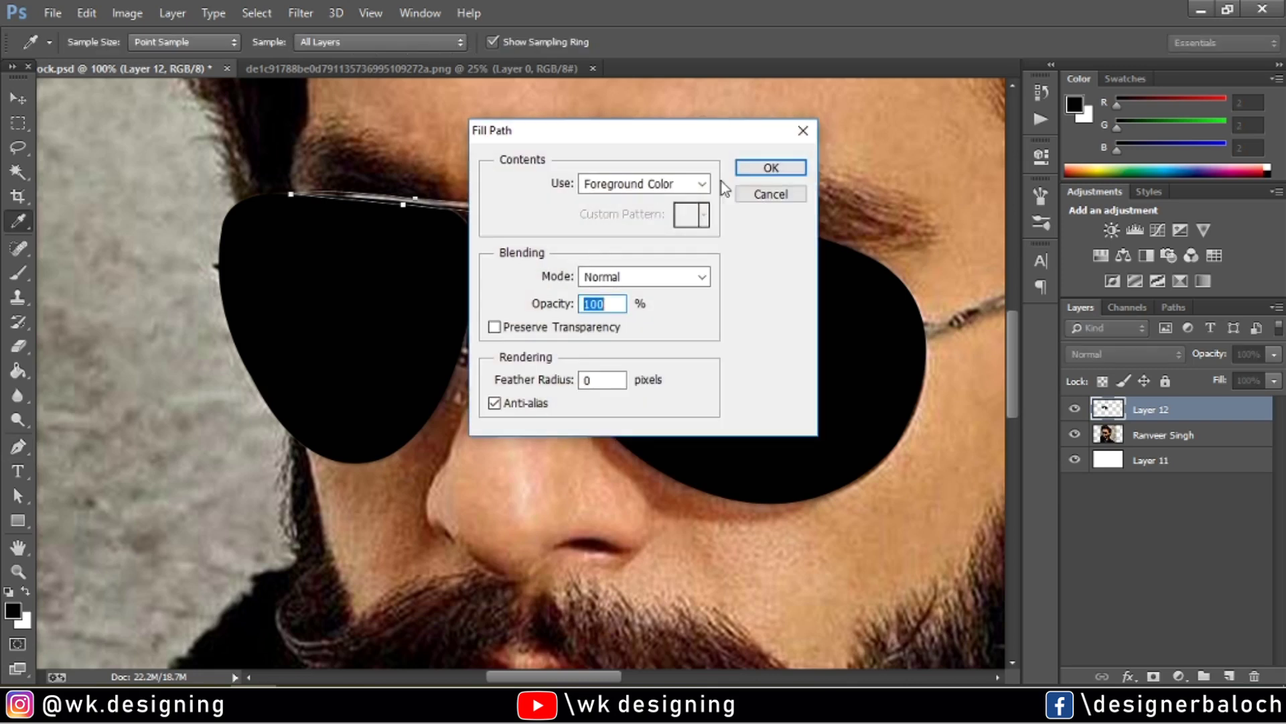
pyautogui.click(755, 168)
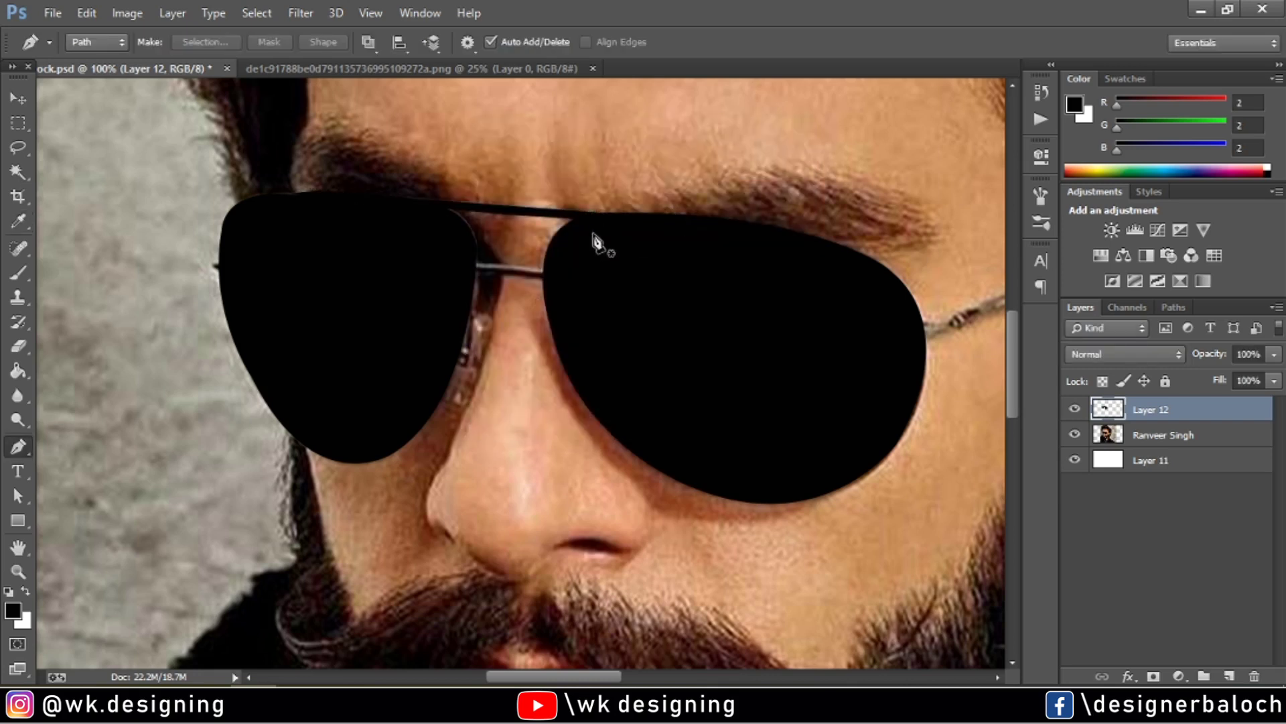
# Trace the thin nose bridge outline between the lenses, redoing misplaced lower-edge points.
pyautogui.click(548, 271)
pyautogui.moveTo(471, 264); pyautogui.dragTo(461, 264)
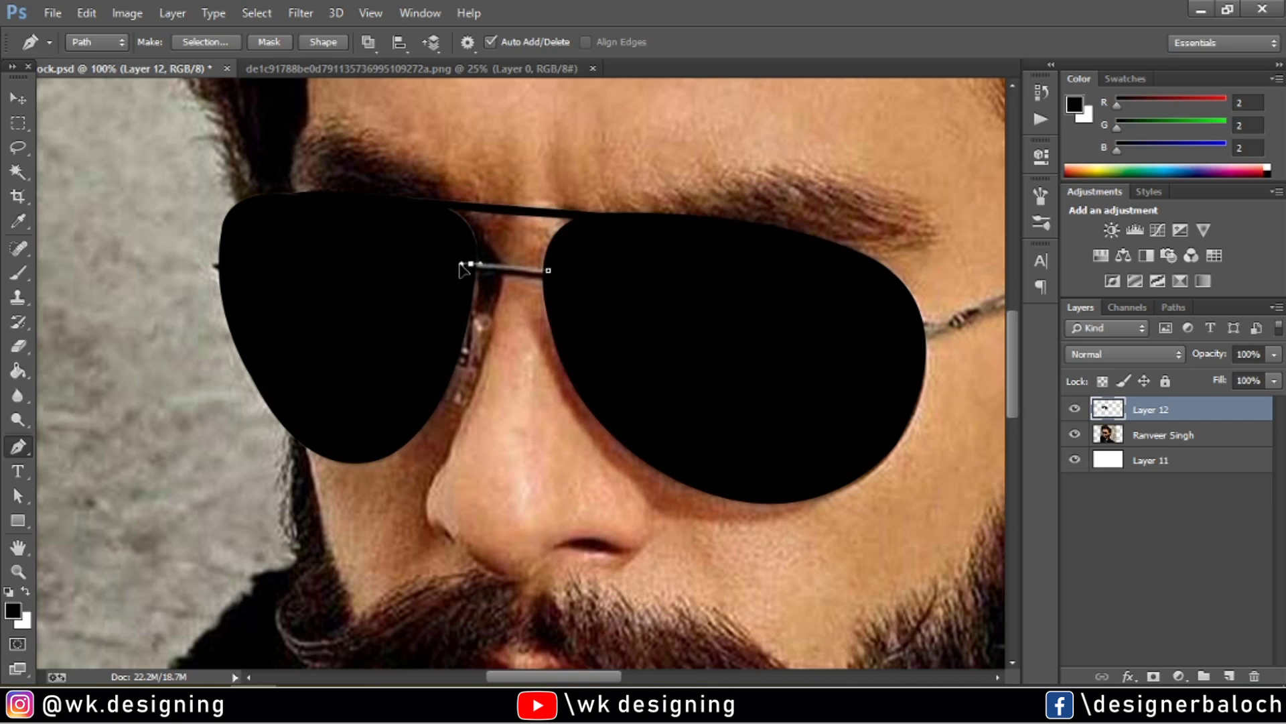
pyautogui.keyDown('alt'); pyautogui.click(471, 263); pyautogui.keyUp('alt')
pyautogui.click(464, 275)
pyautogui.moveTo(552, 282); pyautogui.dragTo(568, 290)
pyautogui.hotkey('ctrl', 'alt', 'z')
pyautogui.hotkey('ctrl', 'alt', 'z')
pyautogui.click(471, 273)
pyautogui.moveTo(547, 280); pyautogui.dragTo(553, 290)
# Fill the bridge path black, deselect it, and toggle the photo layer to check.
pyautogui.rightClick(522, 284)
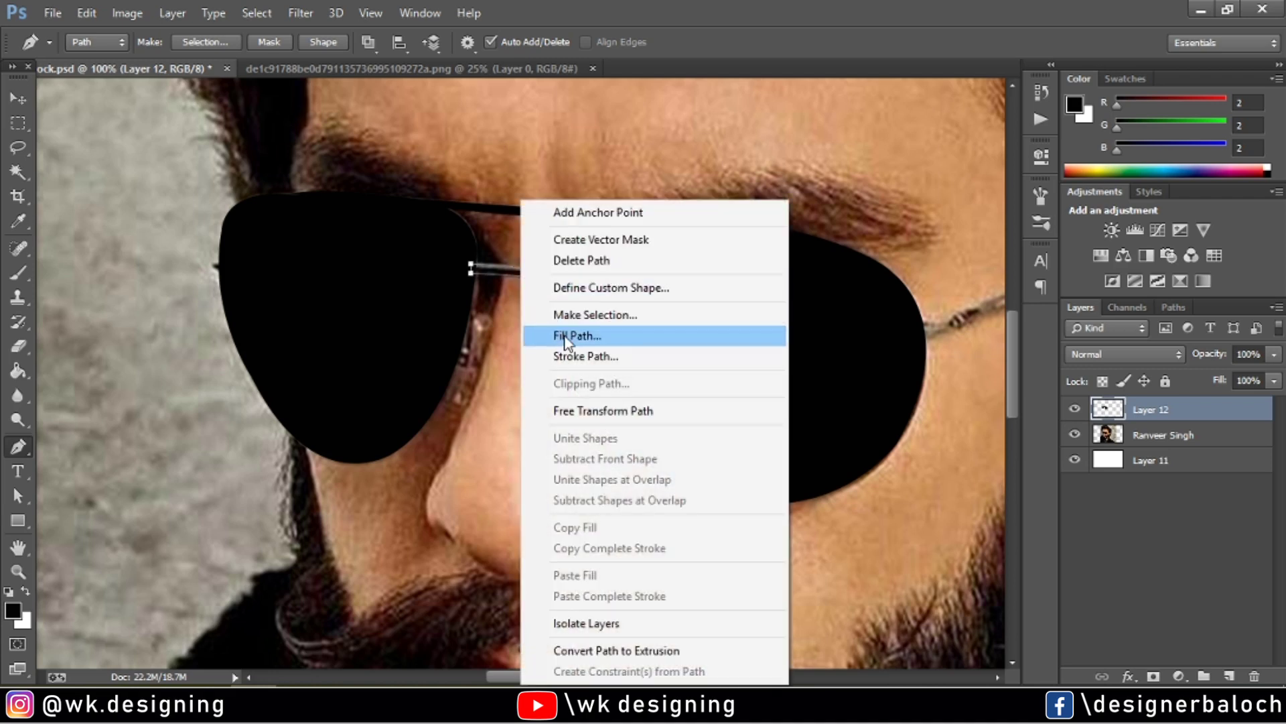
pyautogui.click(567, 338)
pyautogui.click(770, 168)
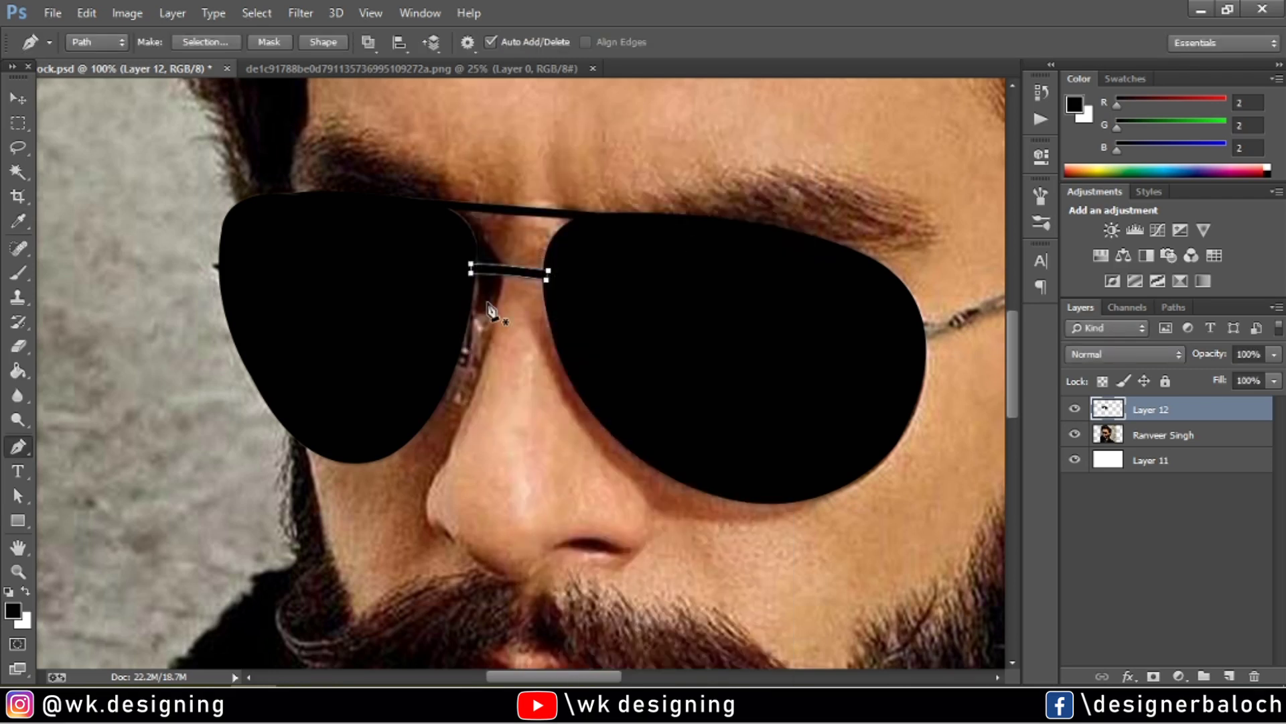
pyautogui.press('Return')
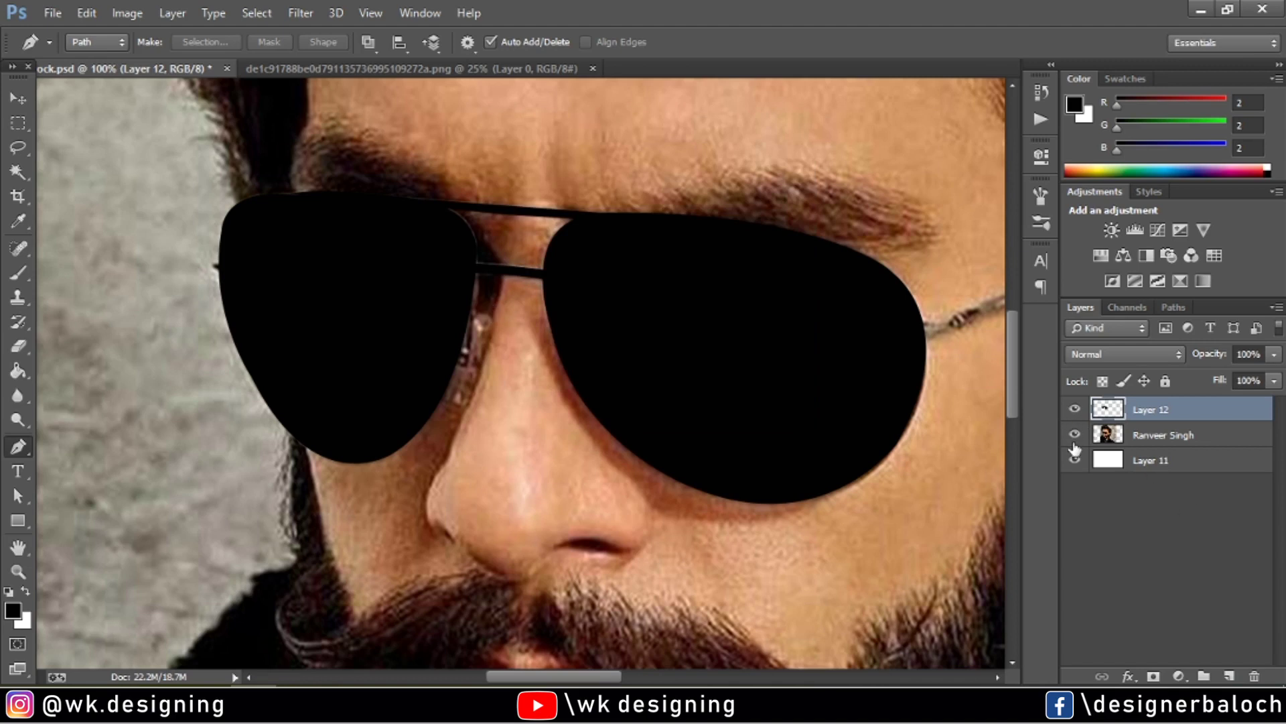
pyautogui.click(1074, 435)
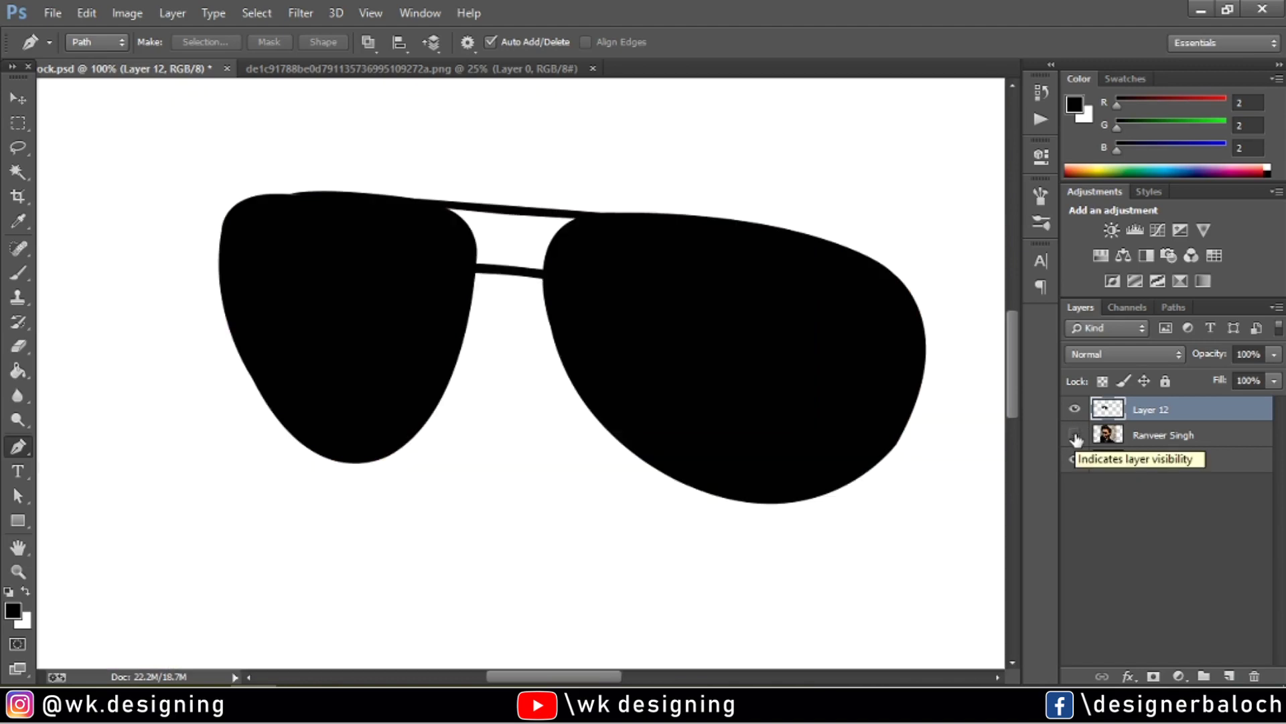
pyautogui.click(1075, 435)
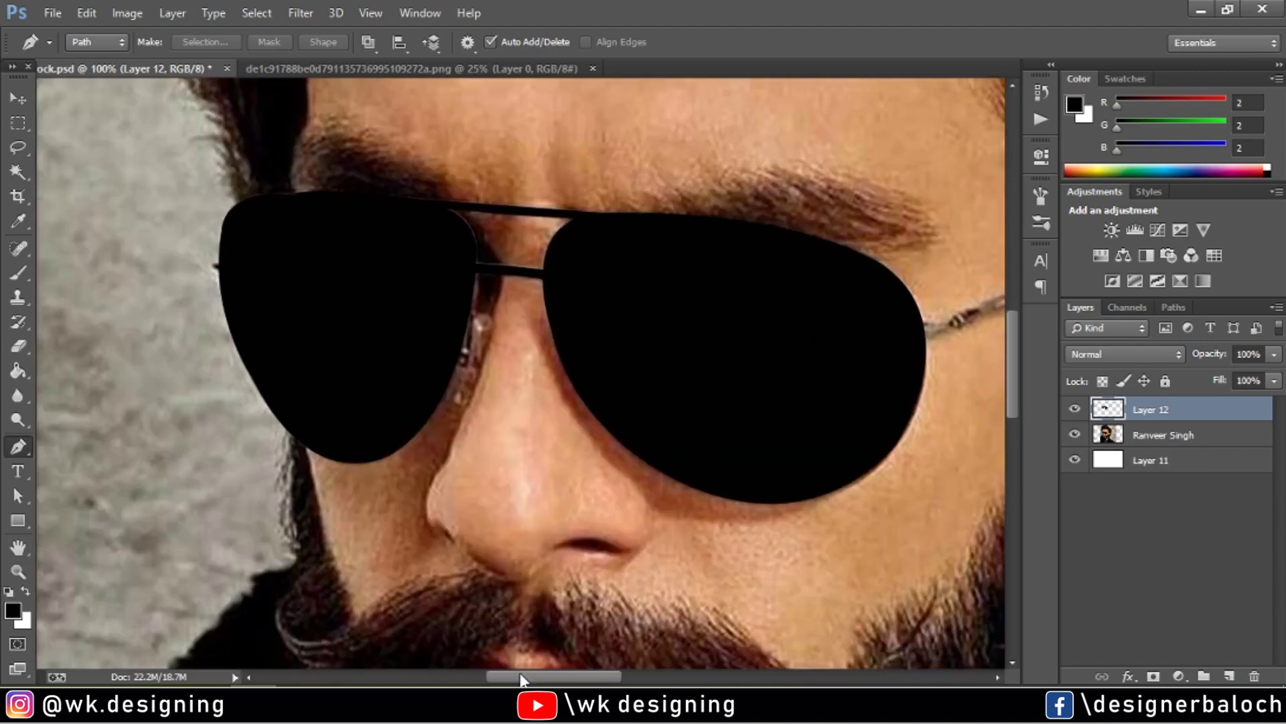
pyautogui.moveTo(521, 678); pyautogui.dragTo(561, 678)
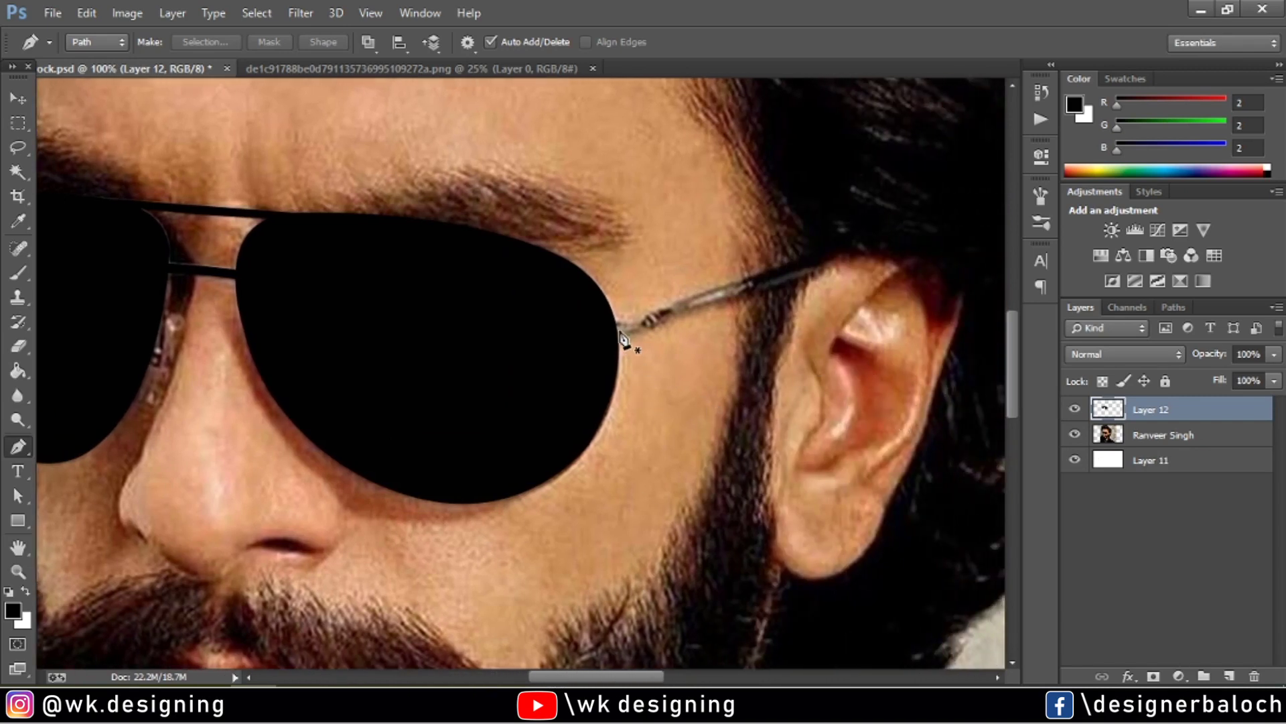
# Trace a closed outline of the temple arm from the right lens edge to the ear.
pyautogui.click(611, 319)
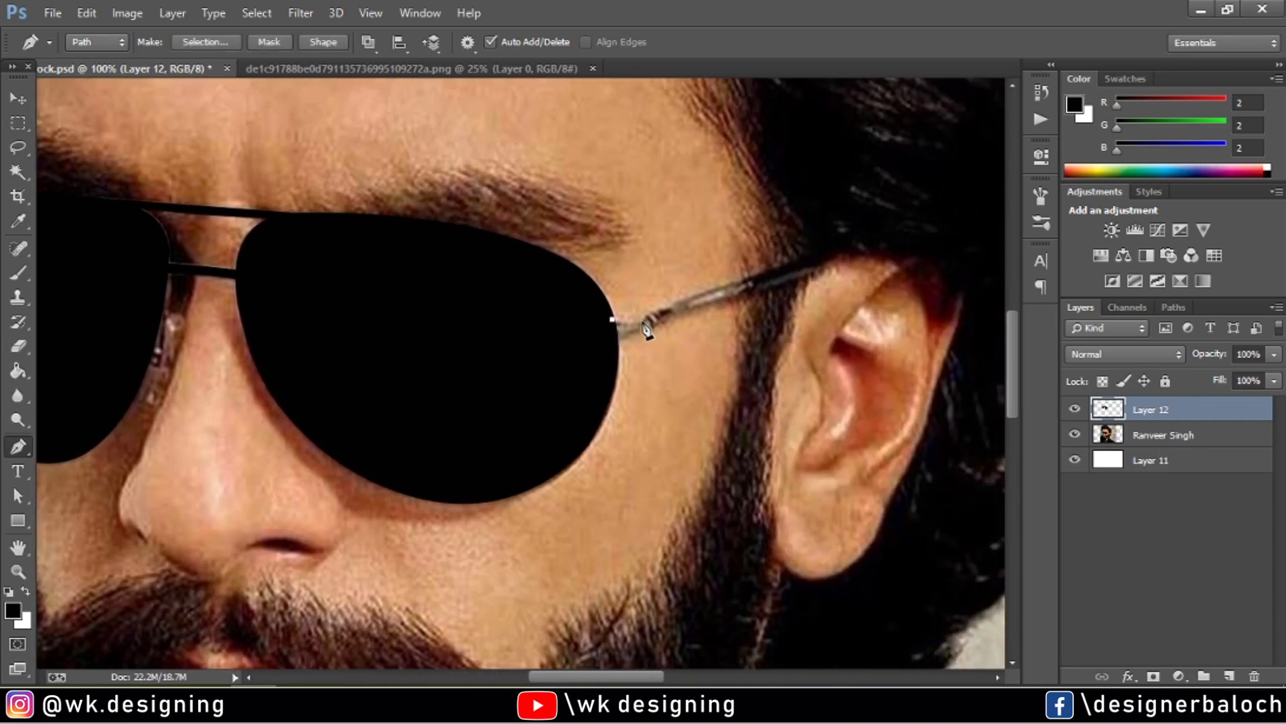
pyautogui.moveTo(645, 322); pyautogui.dragTo(684, 298)
pyautogui.click(818, 254)
pyautogui.click(840, 253)
pyautogui.click(817, 270)
pyautogui.click(728, 298)
pyautogui.click(672, 315)
# Fill the temple arm path black, deselect it, and toggle the photo layer to check.
pyautogui.rightClick(621, 333)
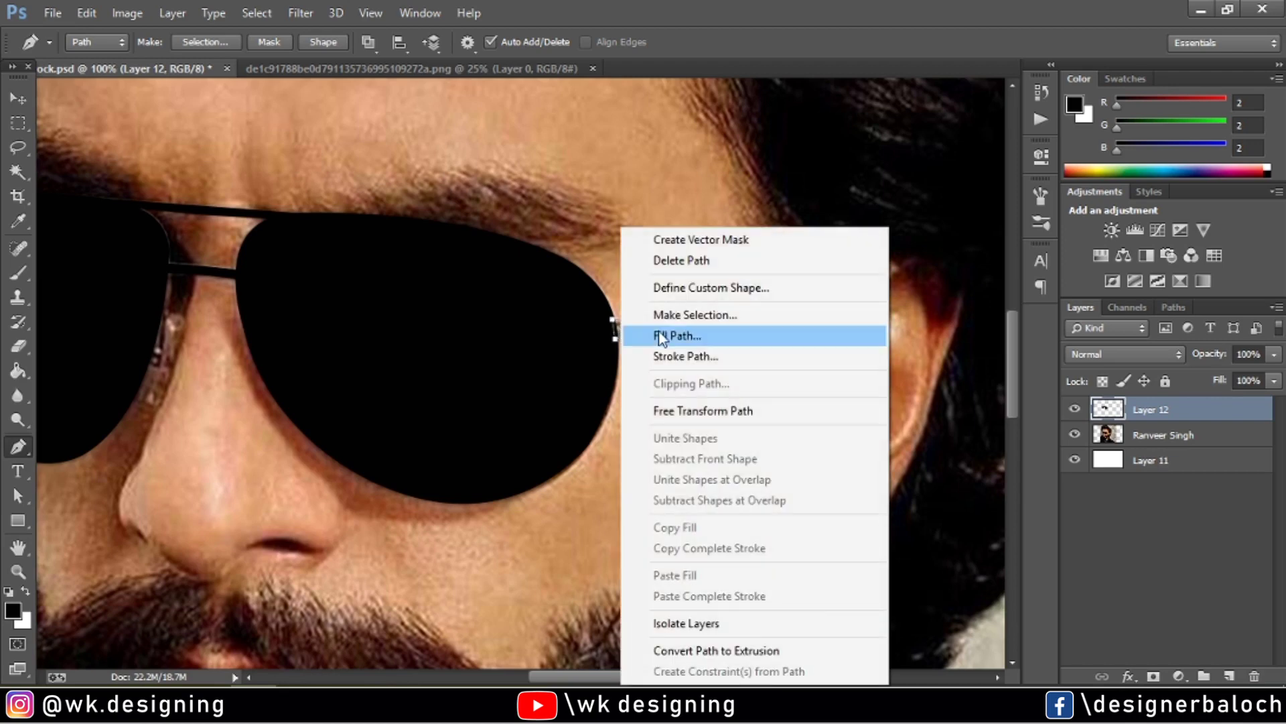
pyautogui.click(655, 333)
pyautogui.click(767, 170)
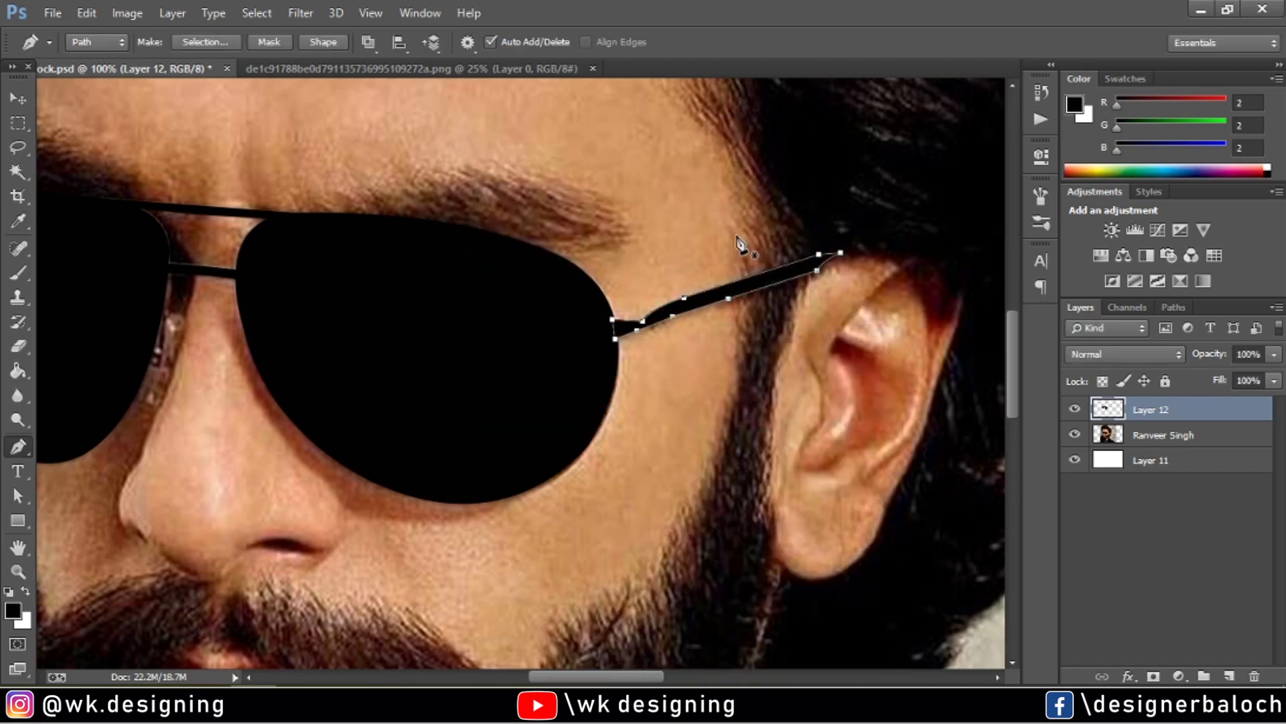
pyautogui.press('Return')
pyautogui.click(1075, 436)
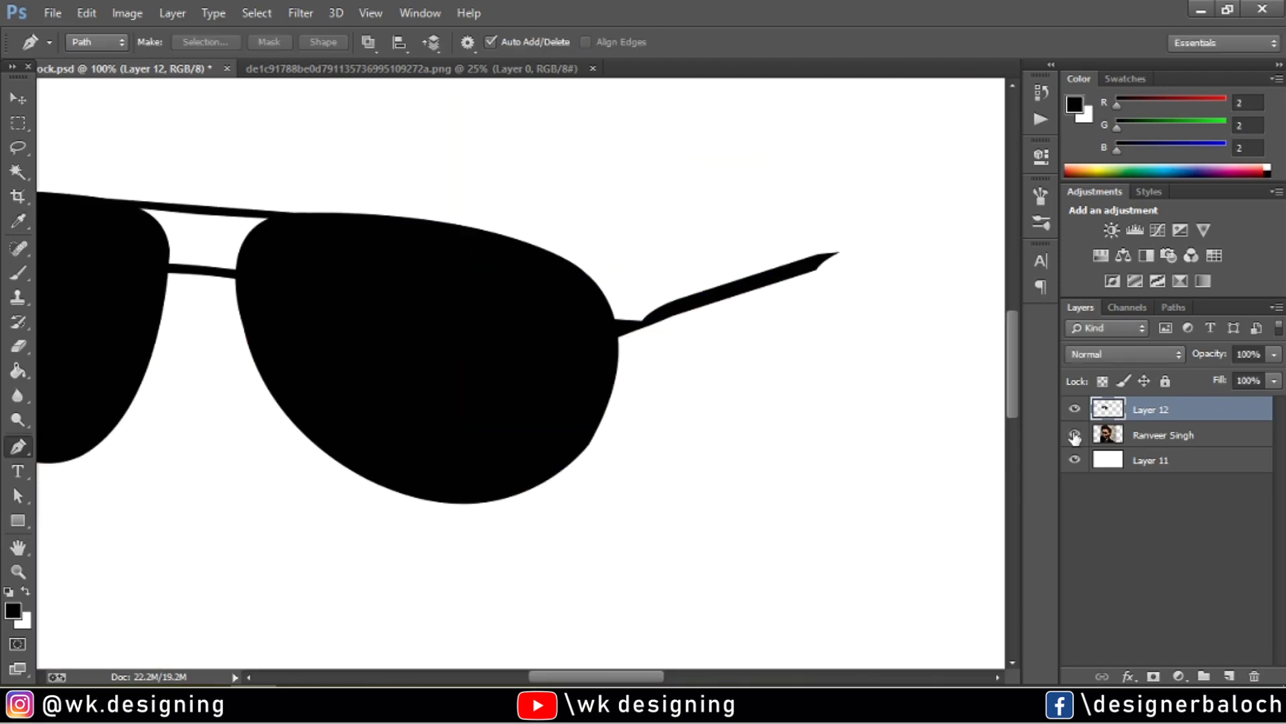
pyautogui.click(1075, 436)
pyautogui.moveTo(597, 676)
pyautogui.mouseDown()
pyautogui.moveTo(545, 678)
pyautogui.moveTo(564, 680)
pyautogui.mouseUp()
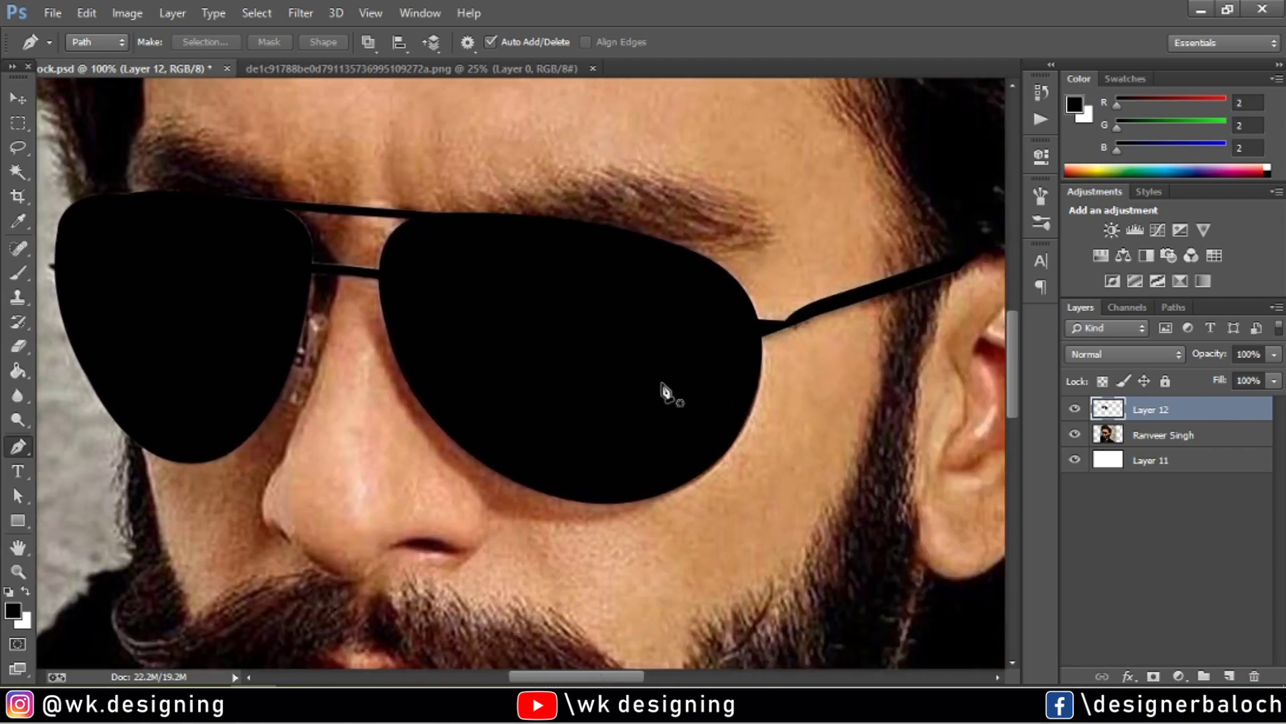
# Start the beard outline at the right temple and trace down the jaw under the mustache.
pyautogui.hscroll(5, 666, 388)
pyautogui.scroll(-3, 666, 388)
pyautogui.scroll(2, 666, 392)
pyautogui.scroll(-2, 666, 392)
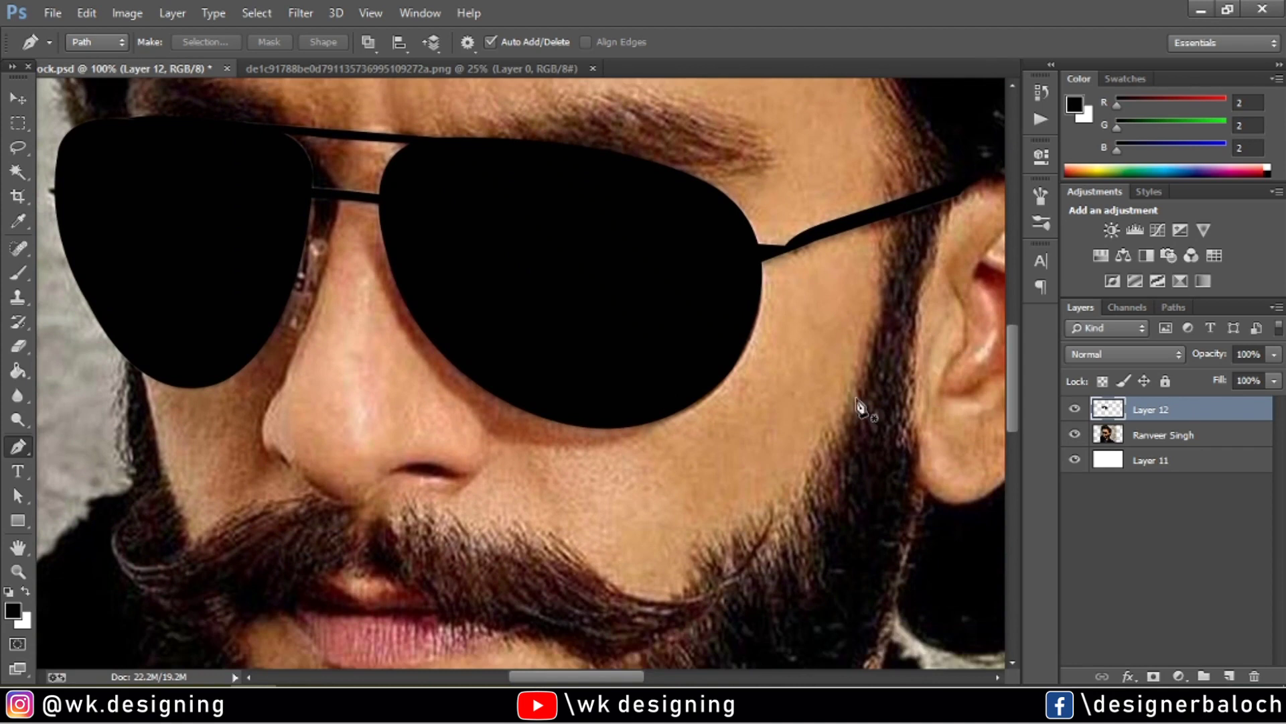
pyautogui.scroll(-1, 1016, 332)
pyautogui.scroll(-1, 1017, 349)
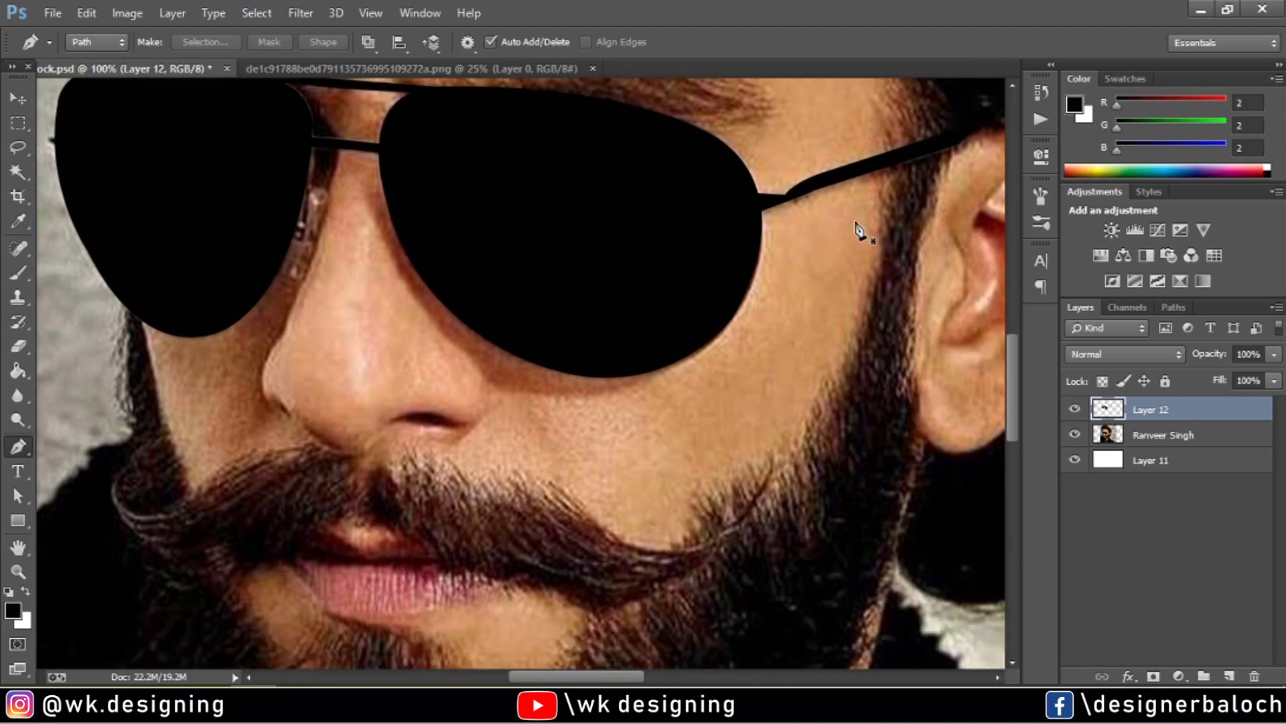
pyautogui.click(887, 170)
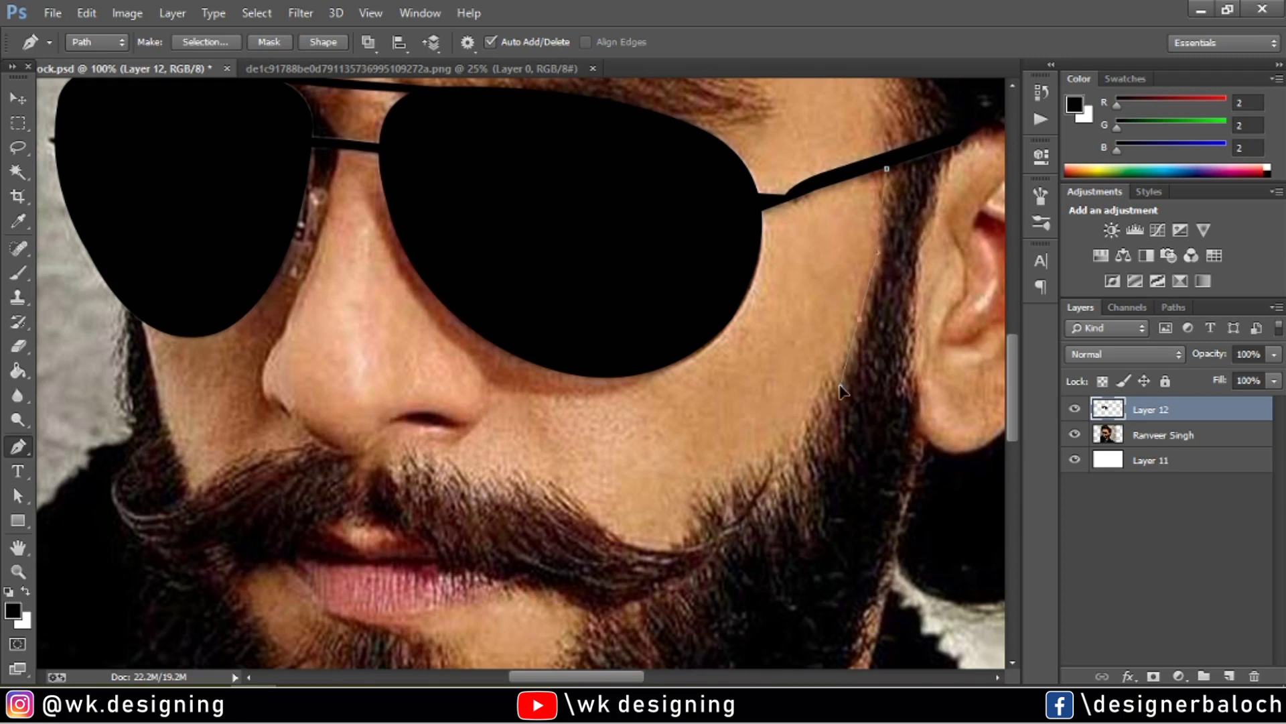
pyautogui.scroll(-1, 815, 469)
pyautogui.click(782, 472)
pyautogui.hotkey('ctrl', 'z')
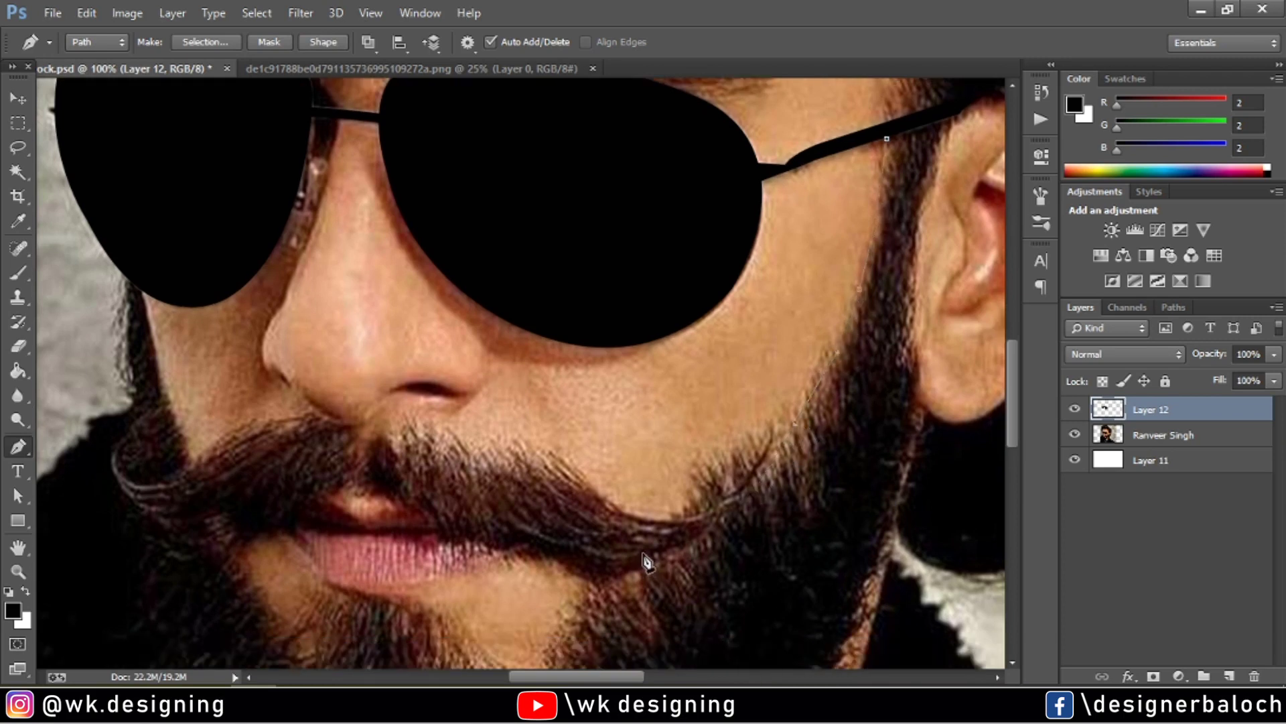
pyautogui.moveTo(646, 558); pyautogui.dragTo(549, 600)
pyautogui.scroll(-2, 648, 568)
pyautogui.moveTo(585, 506); pyautogui.dragTo(568, 522)
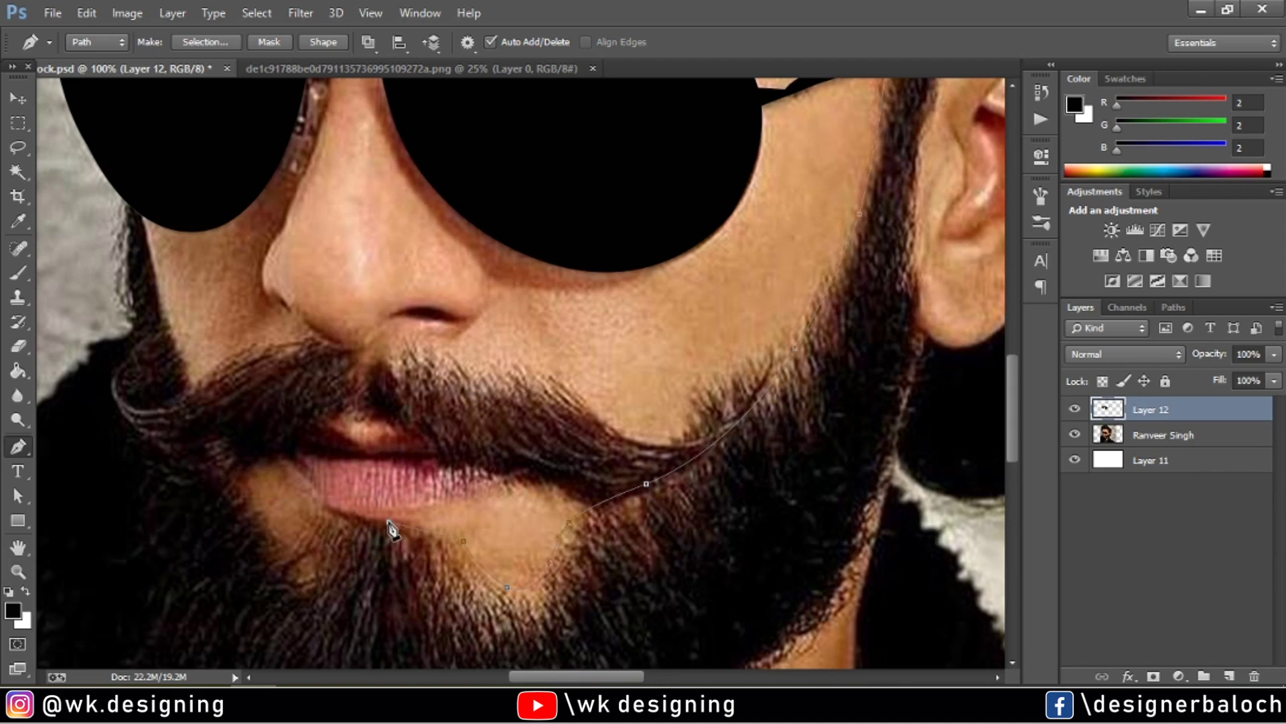
# Trace the beard's inner edge by the mouth, up the left mustache, and down the left sideburn and cheek.
pyautogui.click(322, 503)
pyautogui.scroll(-1, 324, 513)
pyautogui.hscroll(-2, 388, 593)
pyautogui.click(416, 575)
pyautogui.click(364, 492)
pyautogui.click(348, 464)
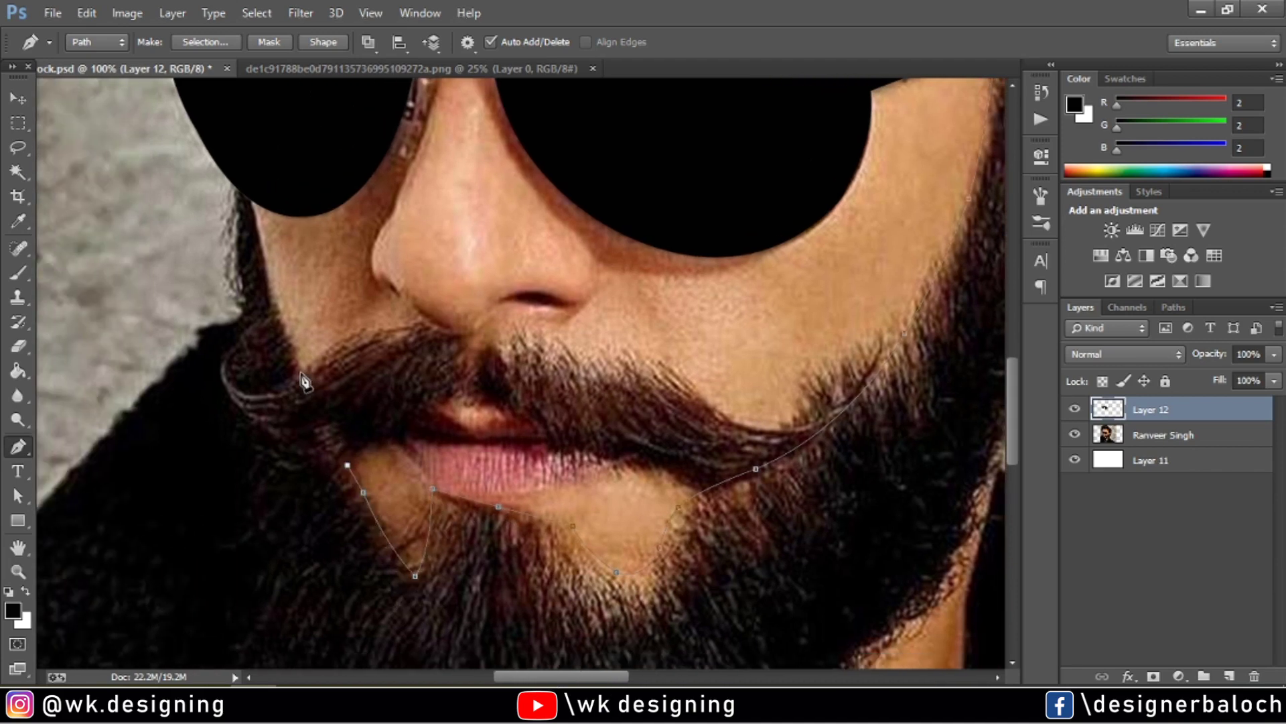
pyautogui.scroll(3, 299, 371)
pyautogui.click(247, 280)
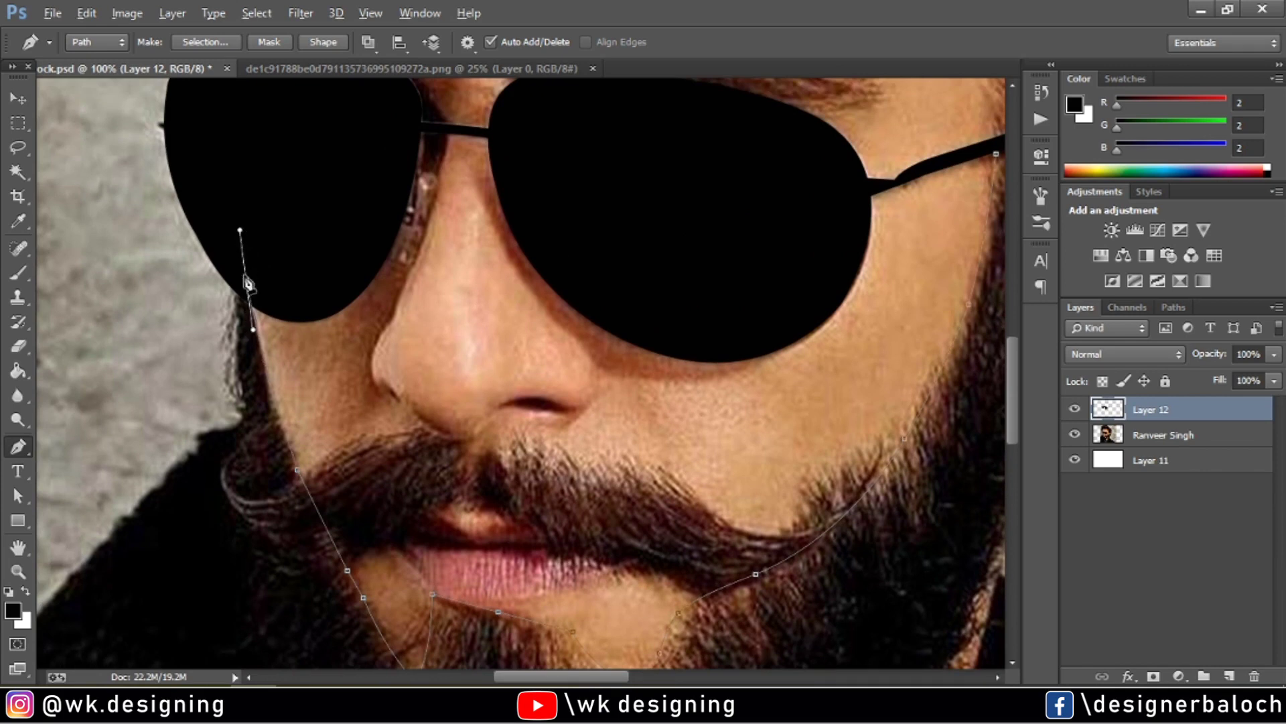
pyautogui.moveTo(237, 360); pyautogui.dragTo(238, 414)
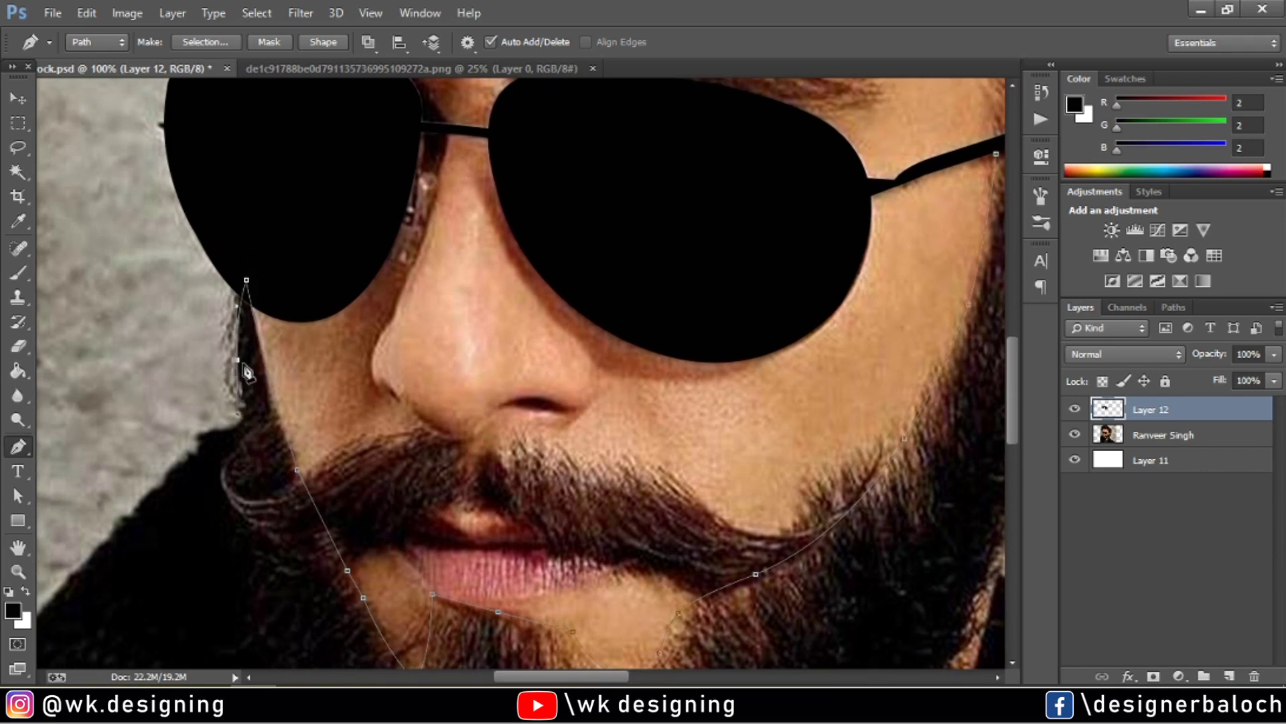
pyautogui.click(252, 442)
pyautogui.scroll(-2, 258, 469)
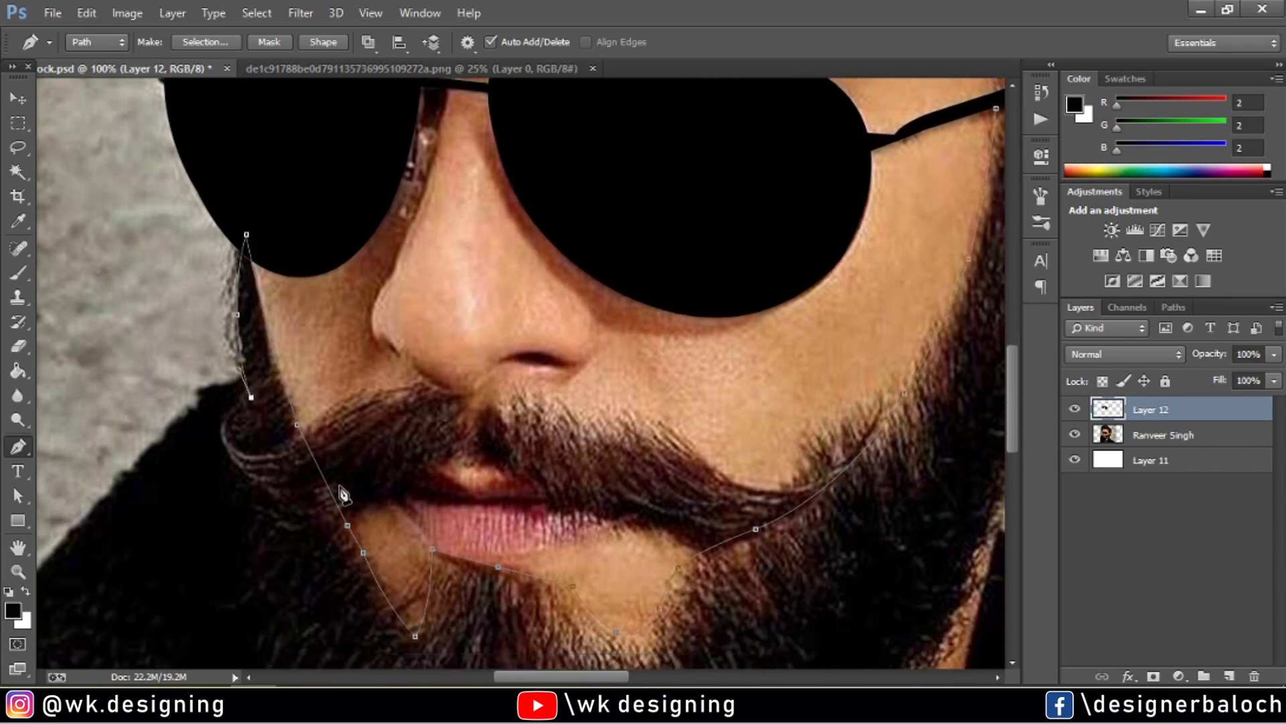
pyautogui.moveTo(257, 493); pyautogui.dragTo(269, 527)
pyautogui.scroll(-5, 268, 526)
pyautogui.moveTo(265, 474); pyautogui.dragTo(271, 528)
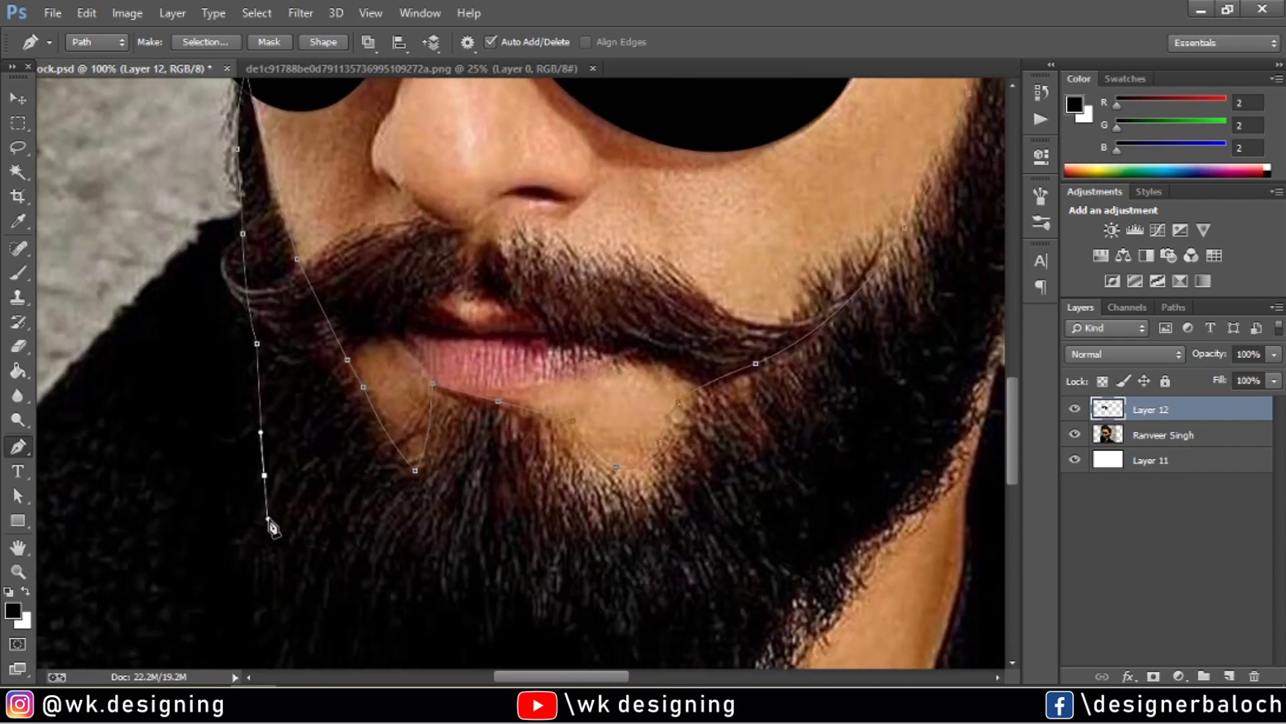
pyautogui.scroll(-5, 266, 484)
pyautogui.moveTo(265, 442); pyautogui.dragTo(268, 489)
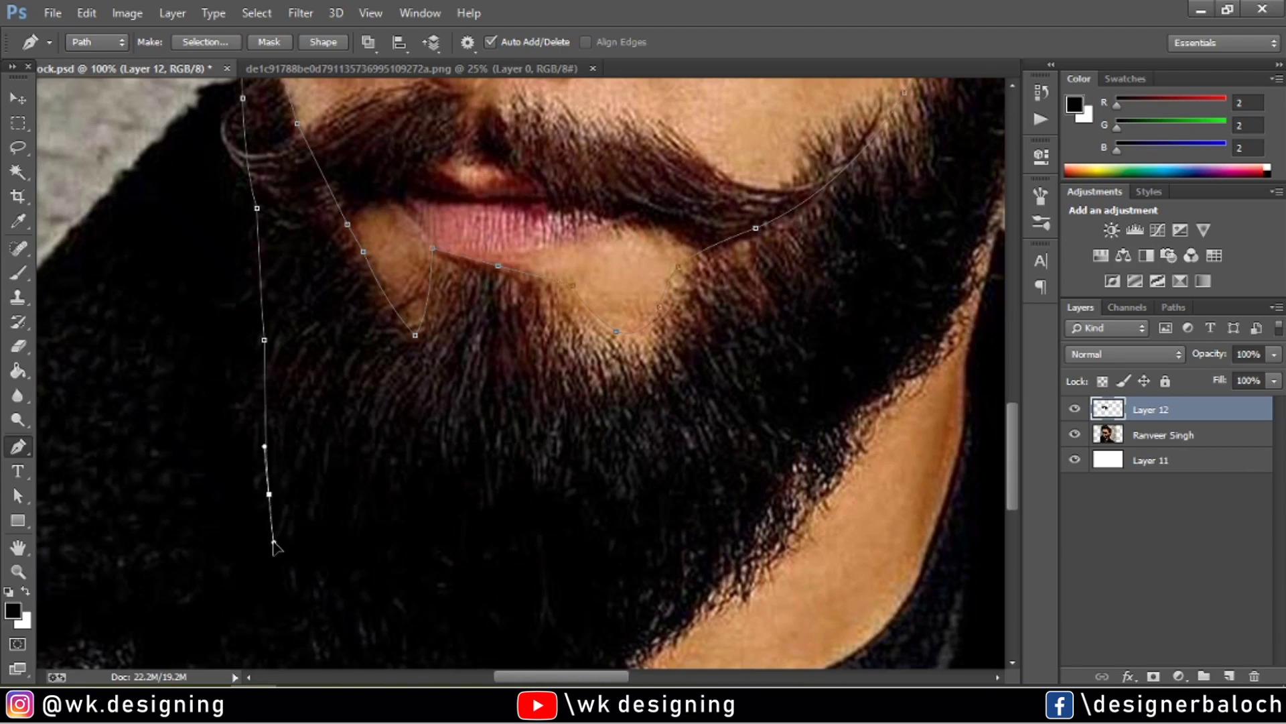
pyautogui.scroll(-4, 391, 532)
# Curve the outline across the beard bottom, chin and right jaw, close it, and add a new layer.
pyautogui.moveTo(370, 559); pyautogui.dragTo(468, 626)
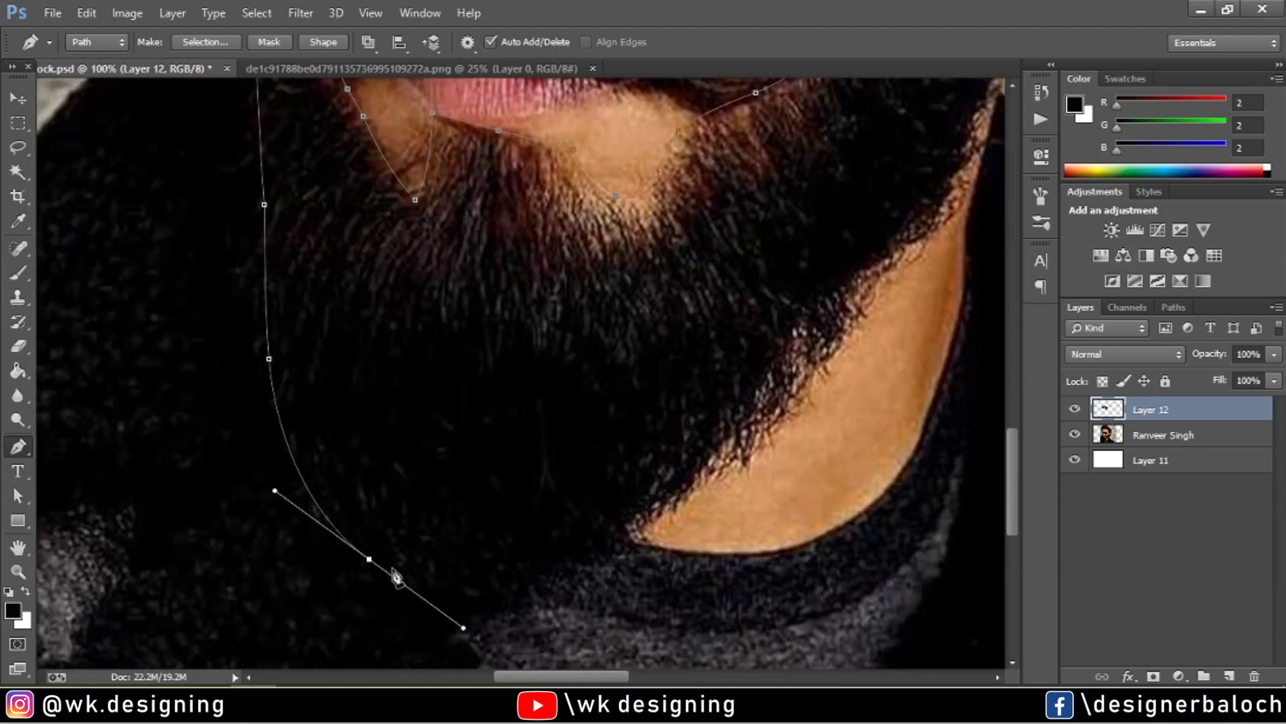
pyautogui.moveTo(601, 560); pyautogui.dragTo(700, 500)
pyautogui.moveTo(777, 366)
pyautogui.mouseDown()
pyautogui.moveTo(840, 266)
pyautogui.moveTo(969, 224)
pyautogui.mouseUp()
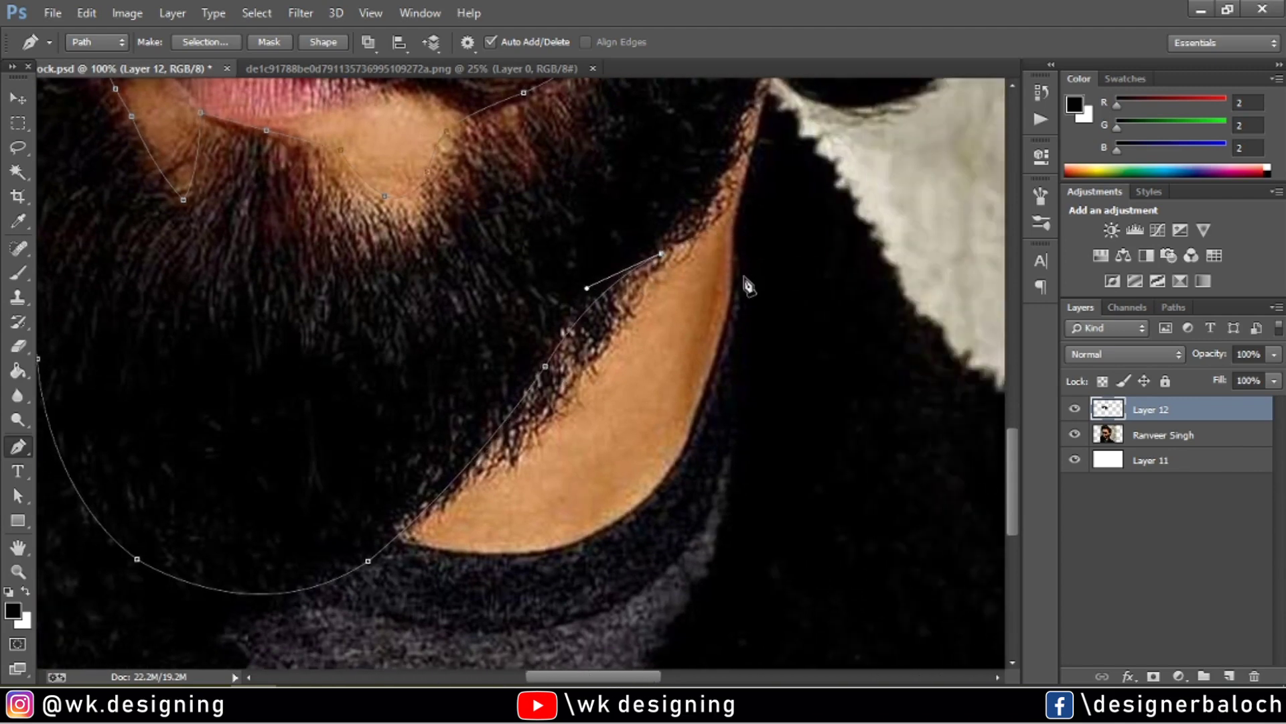
pyautogui.moveTo(976, 94)
pyautogui.mouseDown()
pyautogui.moveTo(743, 274)
pyautogui.moveTo(787, 99)
pyautogui.mouseUp()
pyautogui.scroll(3, 763, 248)
pyautogui.click(795, 205)
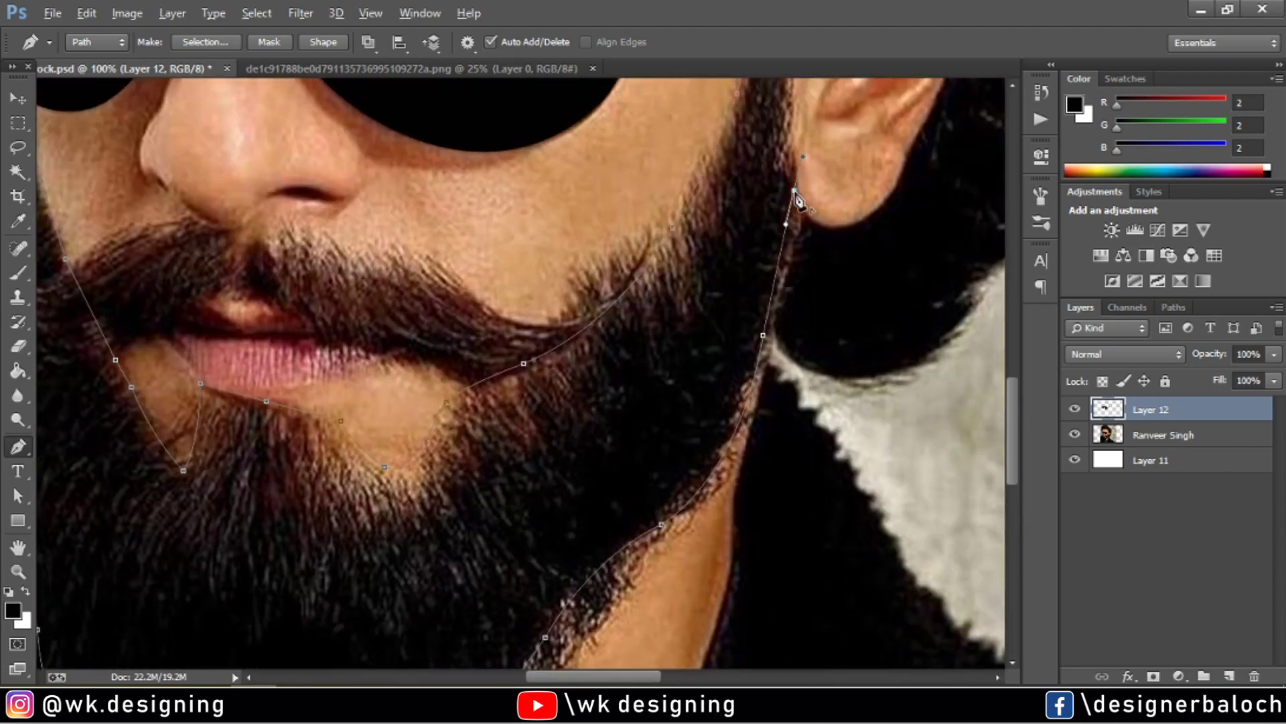
pyautogui.scroll(3, 792, 209)
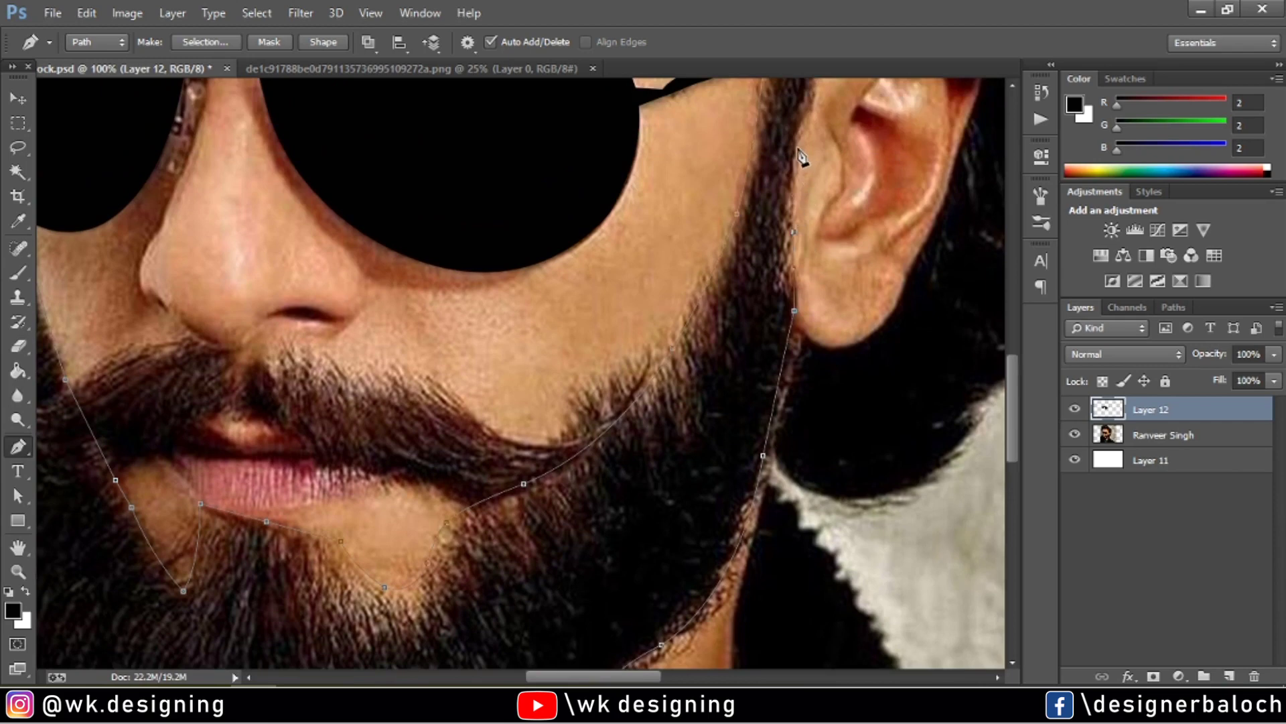
pyautogui.scroll(2, 802, 155)
pyautogui.scroll(1, 824, 141)
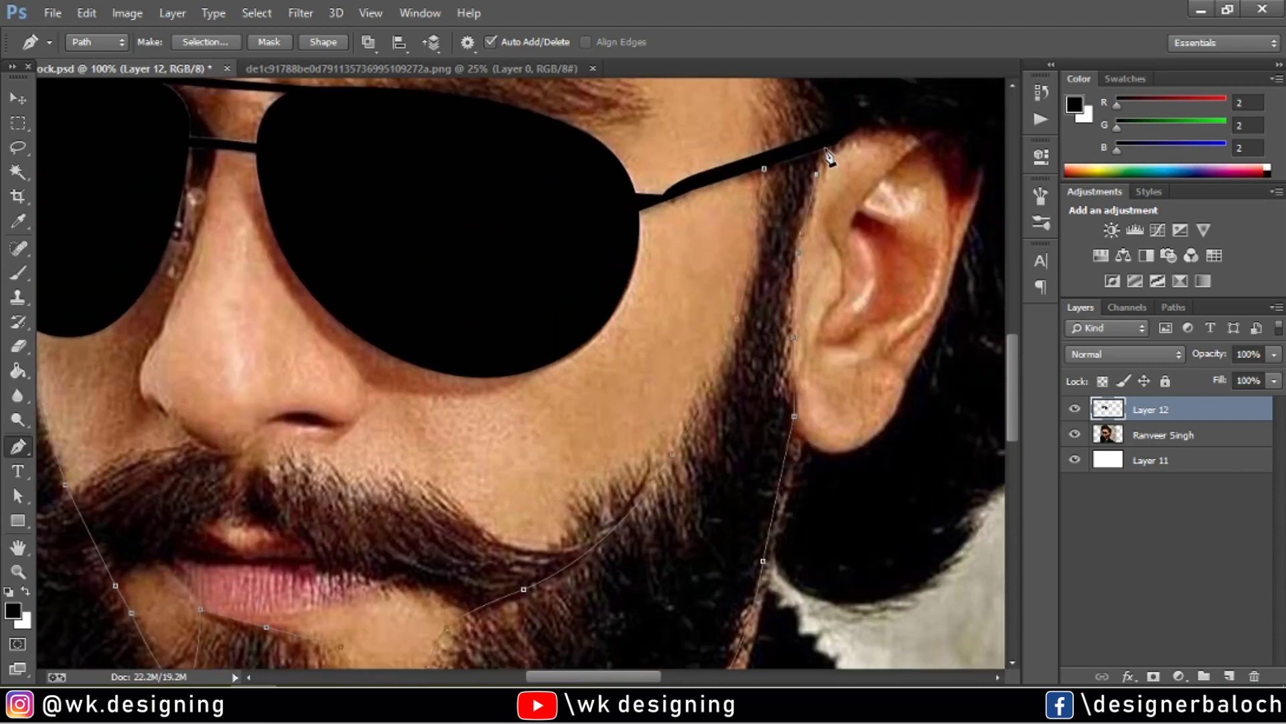
pyautogui.click(792, 155)
pyautogui.click(766, 171)
pyautogui.click(1230, 677)
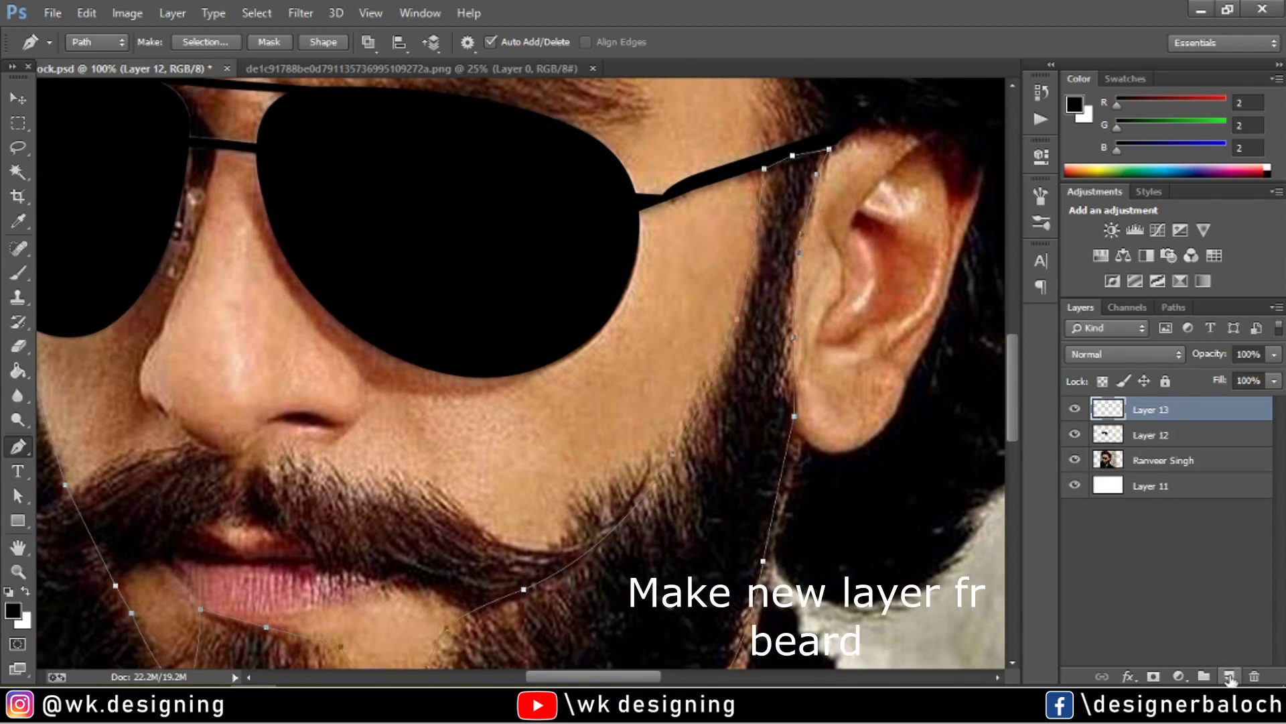
# Fill the beard path solid black, then fit the image and toggle the photo to check it.
pyautogui.rightClick(748, 421)
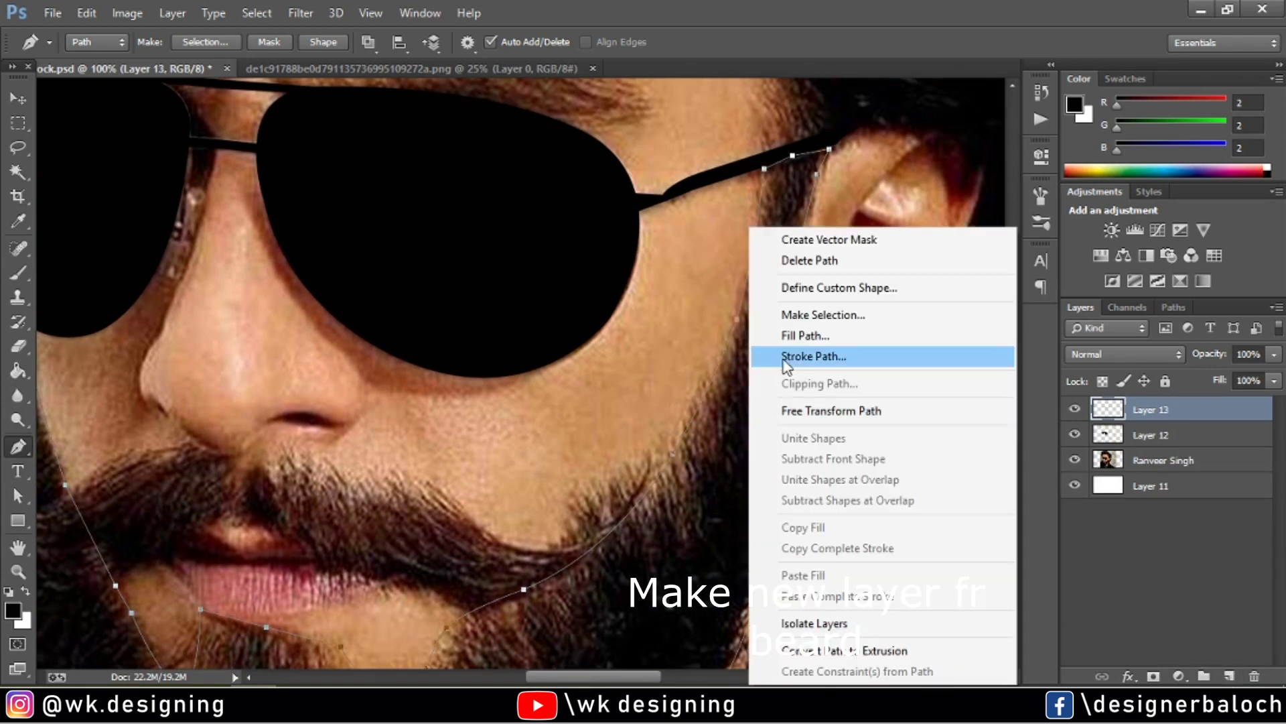
pyautogui.click(792, 339)
pyautogui.click(771, 168)
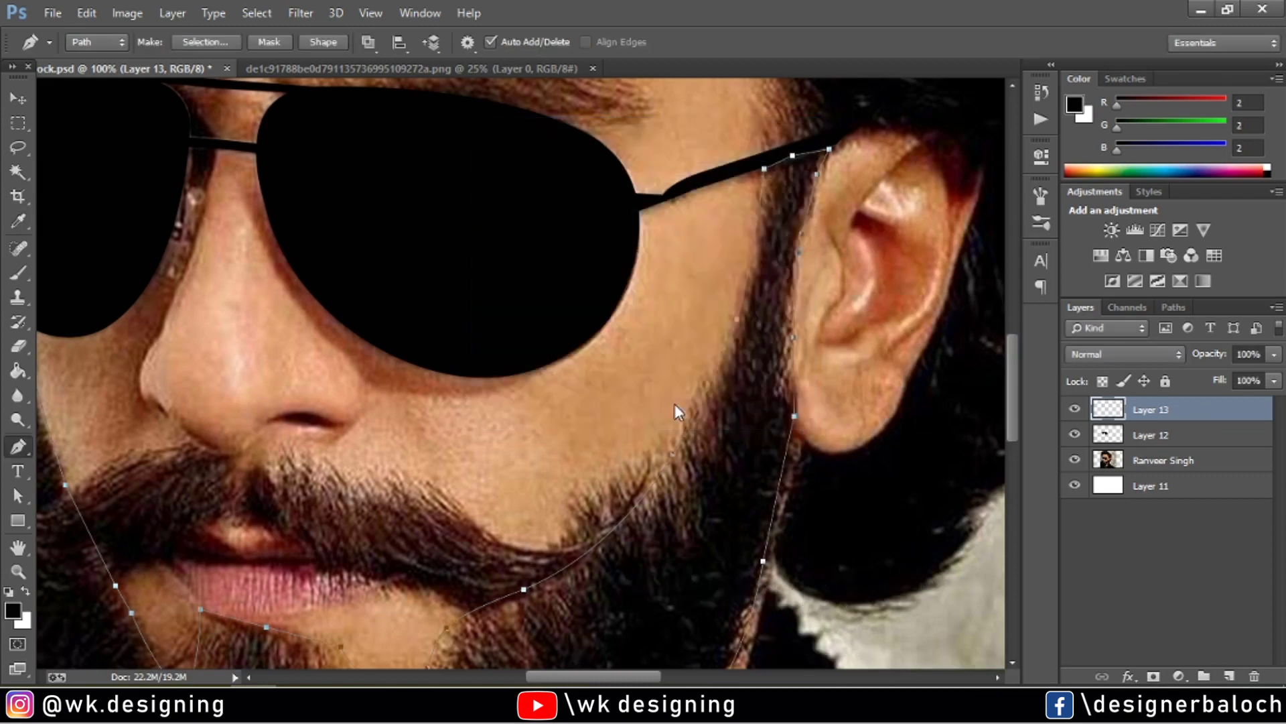
pyautogui.press('Escape')
pyautogui.hotkey('ctrl', '0')
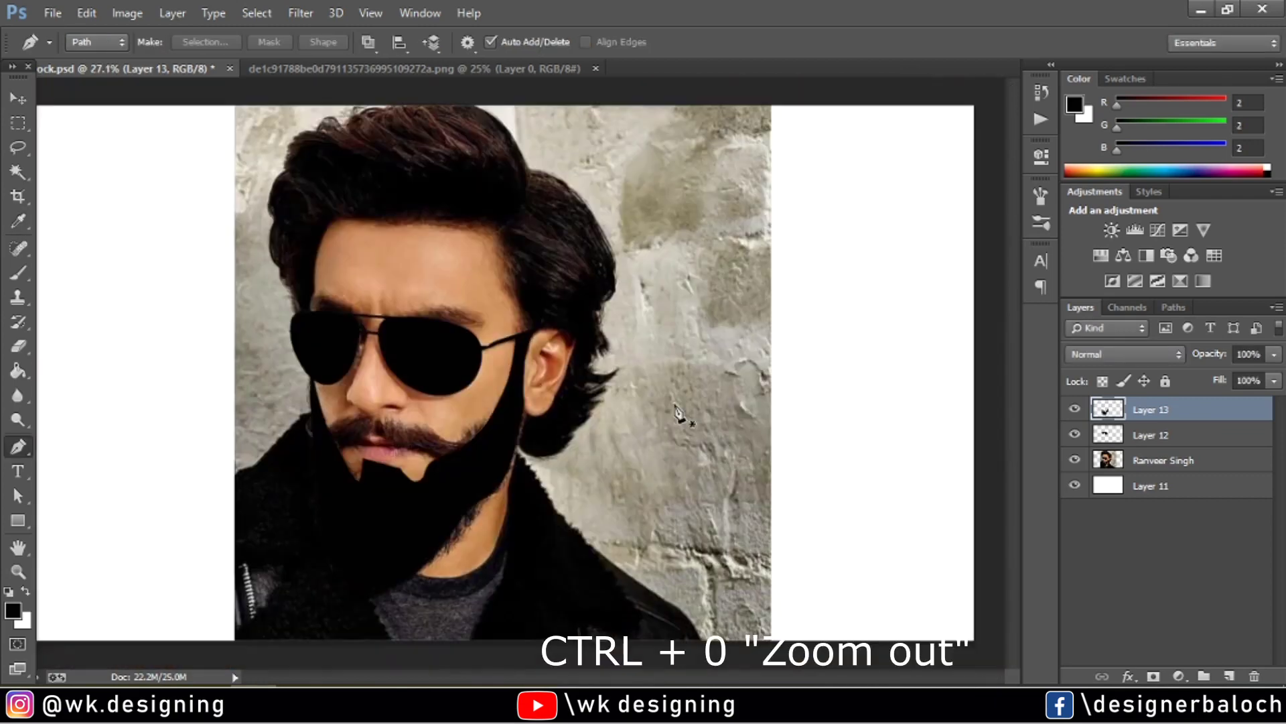
pyautogui.click(1074, 461)
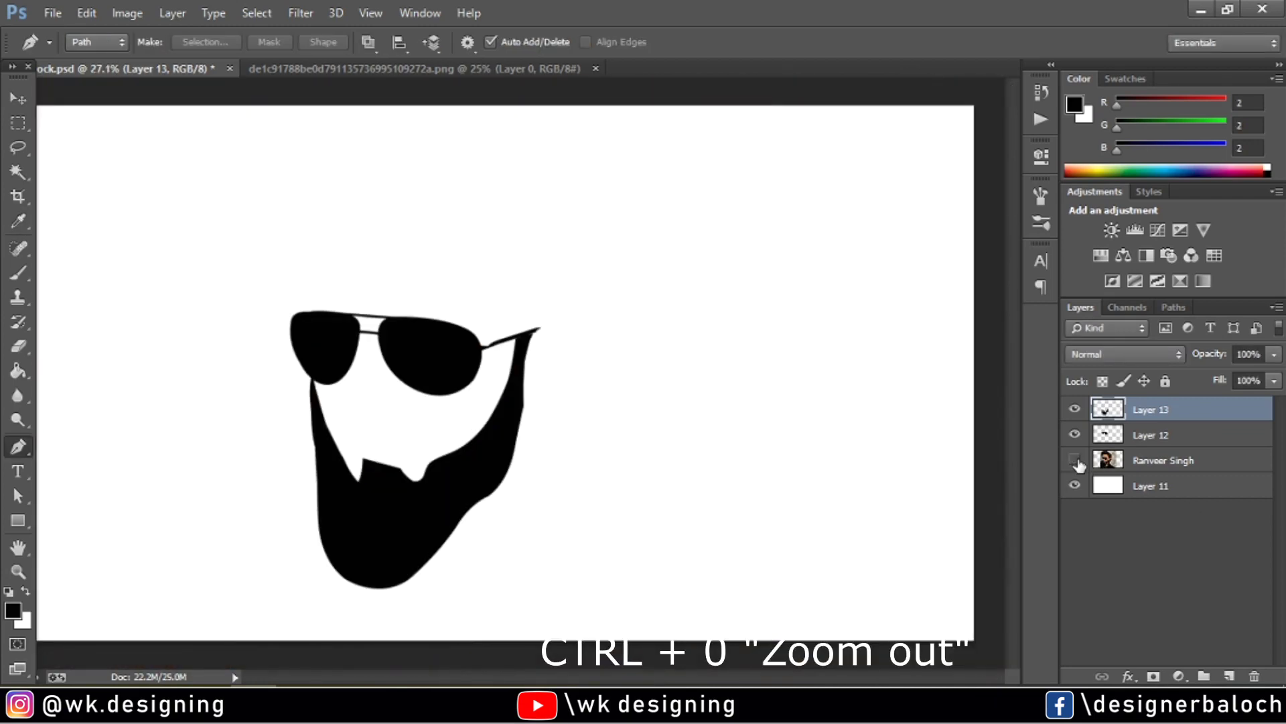
pyautogui.click(1075, 460)
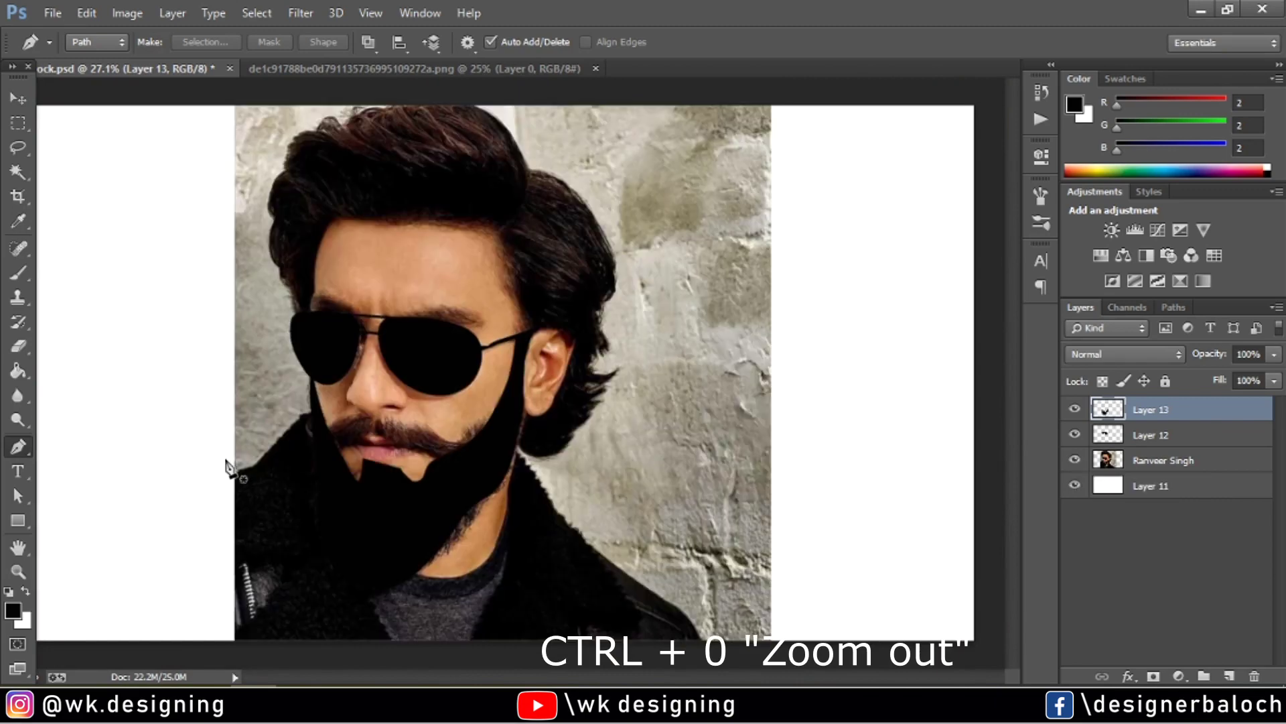
# Zoom in on the mouth and hide Layer 13 to reveal the real moustache.
pyautogui.click(18, 571)
pyautogui.moveTo(373, 488); pyautogui.dragTo(485, 436)
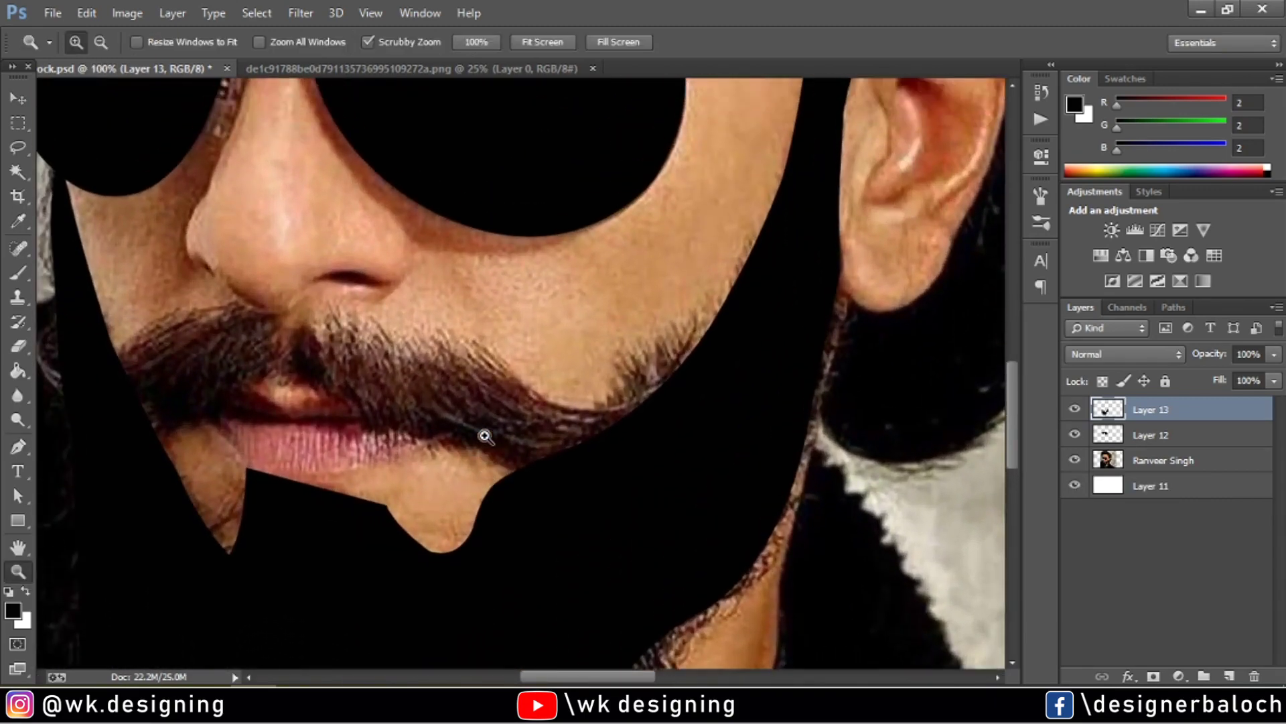
pyautogui.scroll(1, 485, 436)
pyautogui.click(1076, 409)
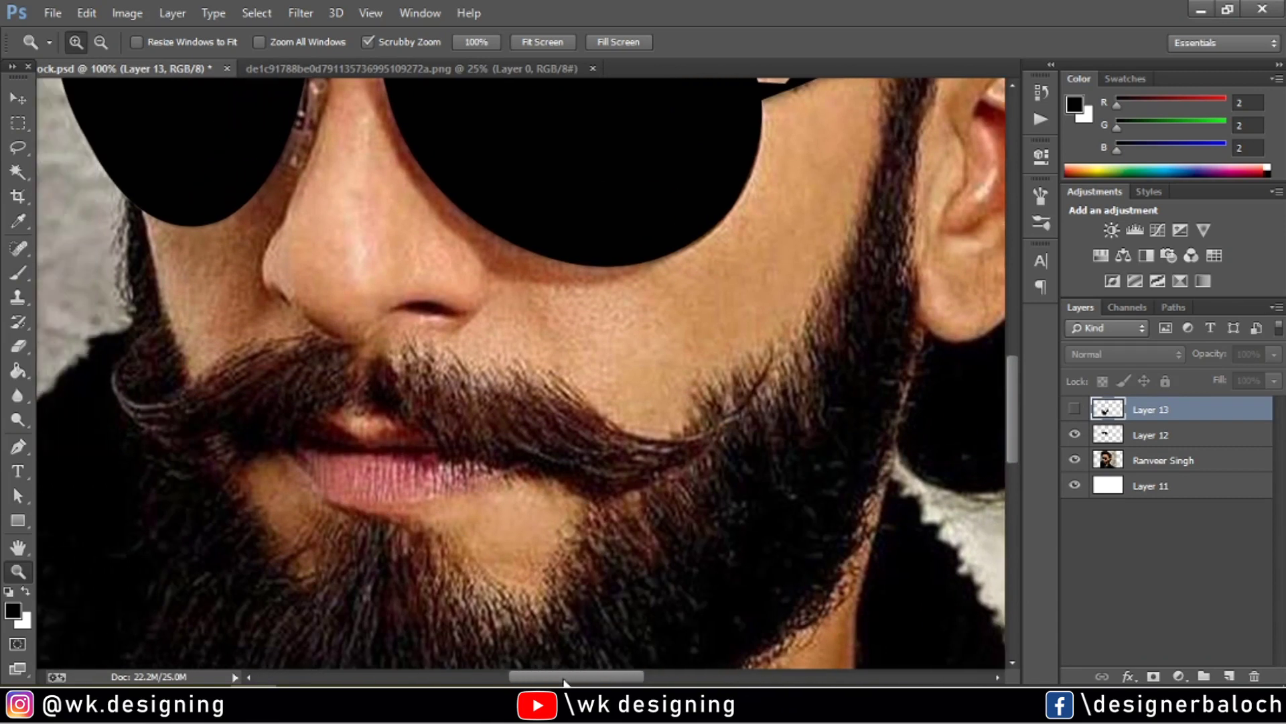
pyautogui.moveTo(574, 676); pyautogui.dragTo(558, 677)
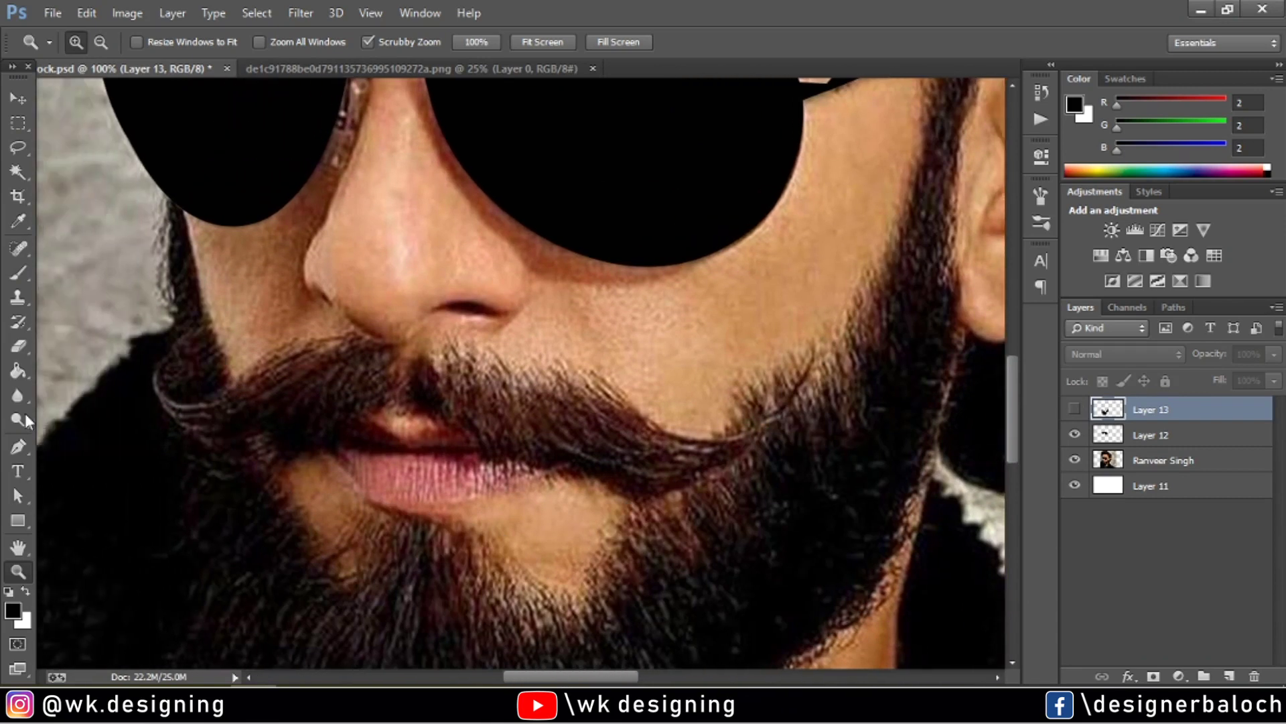
pyautogui.click(18, 446)
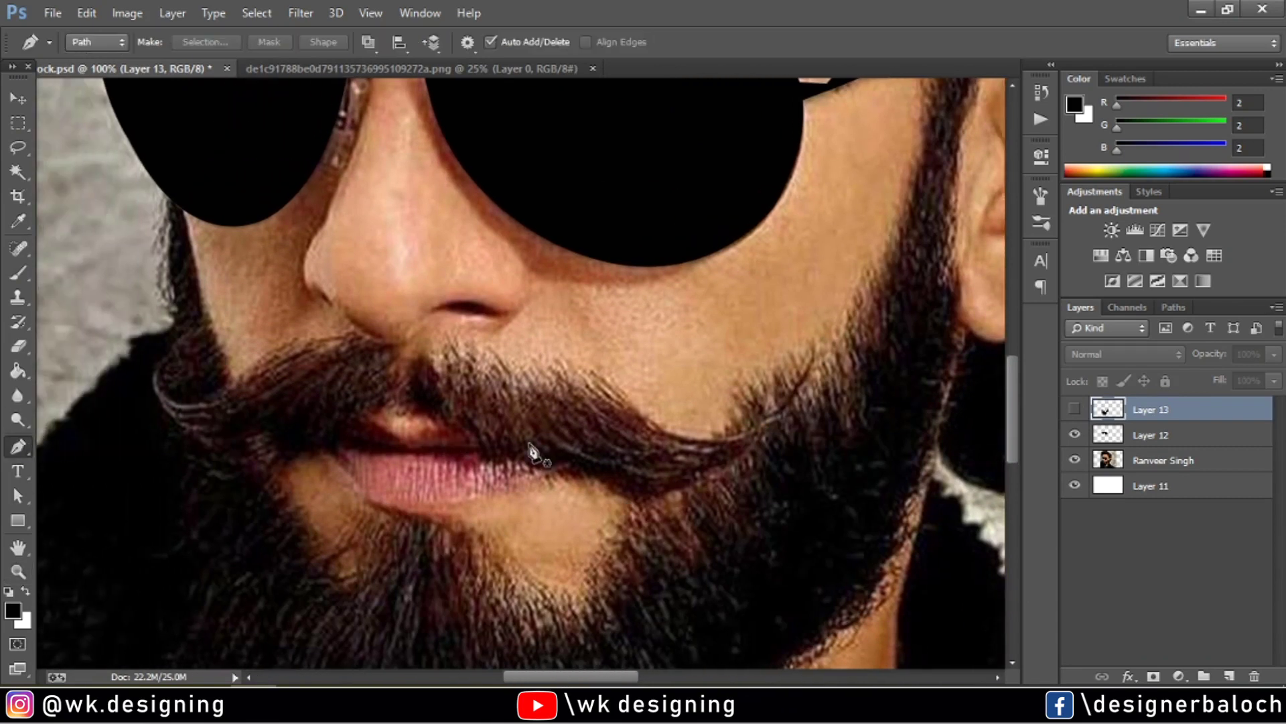
# Trace the moustache from below the nose, around its right tip and along the lower edge.
pyautogui.click(427, 346)
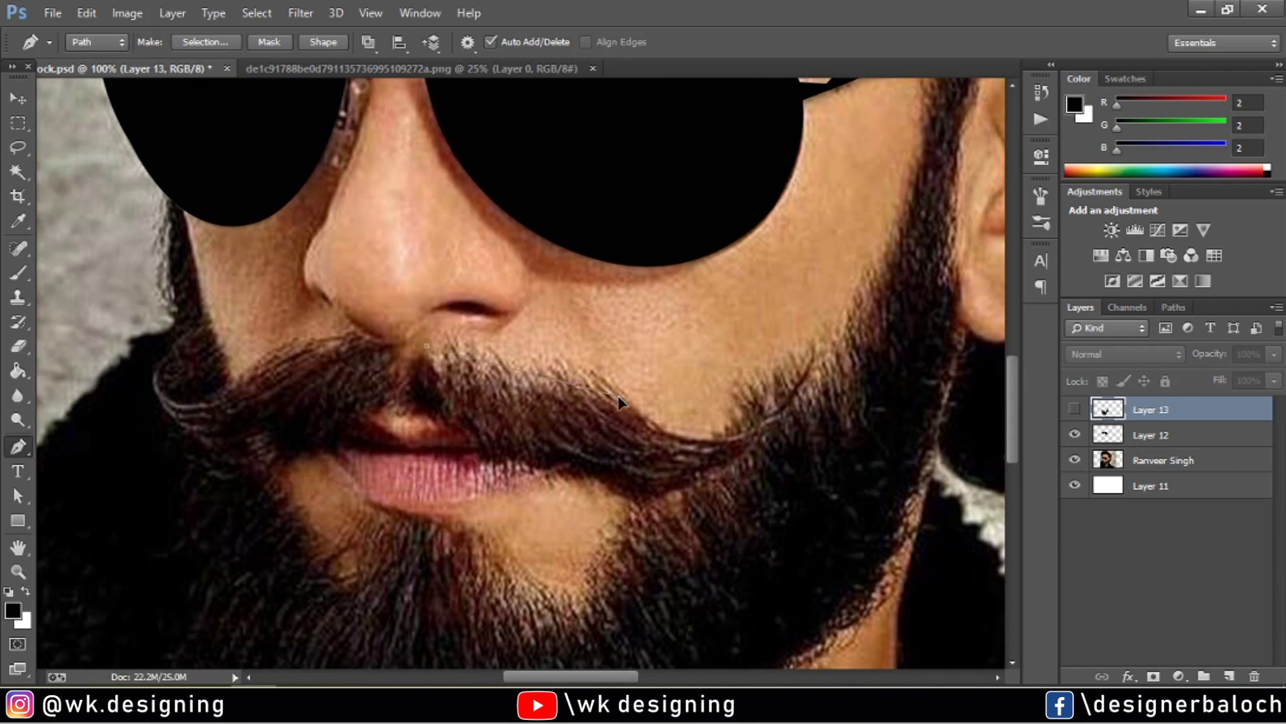
pyautogui.moveTo(668, 430); pyautogui.dragTo(687, 435)
pyautogui.moveTo(828, 323); pyautogui.dragTo(859, 225)
pyautogui.moveTo(638, 502); pyautogui.dragTo(475, 547)
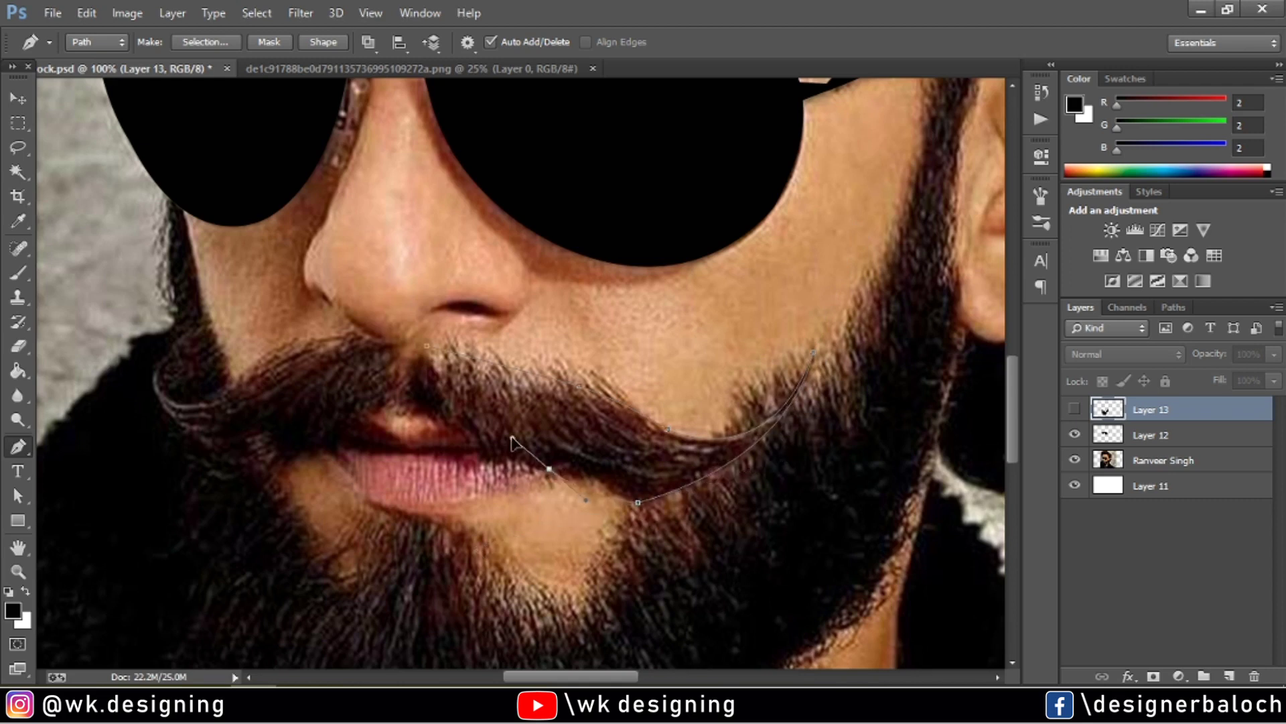
pyautogui.click(596, 477)
pyautogui.click(554, 468)
pyautogui.click(512, 456)
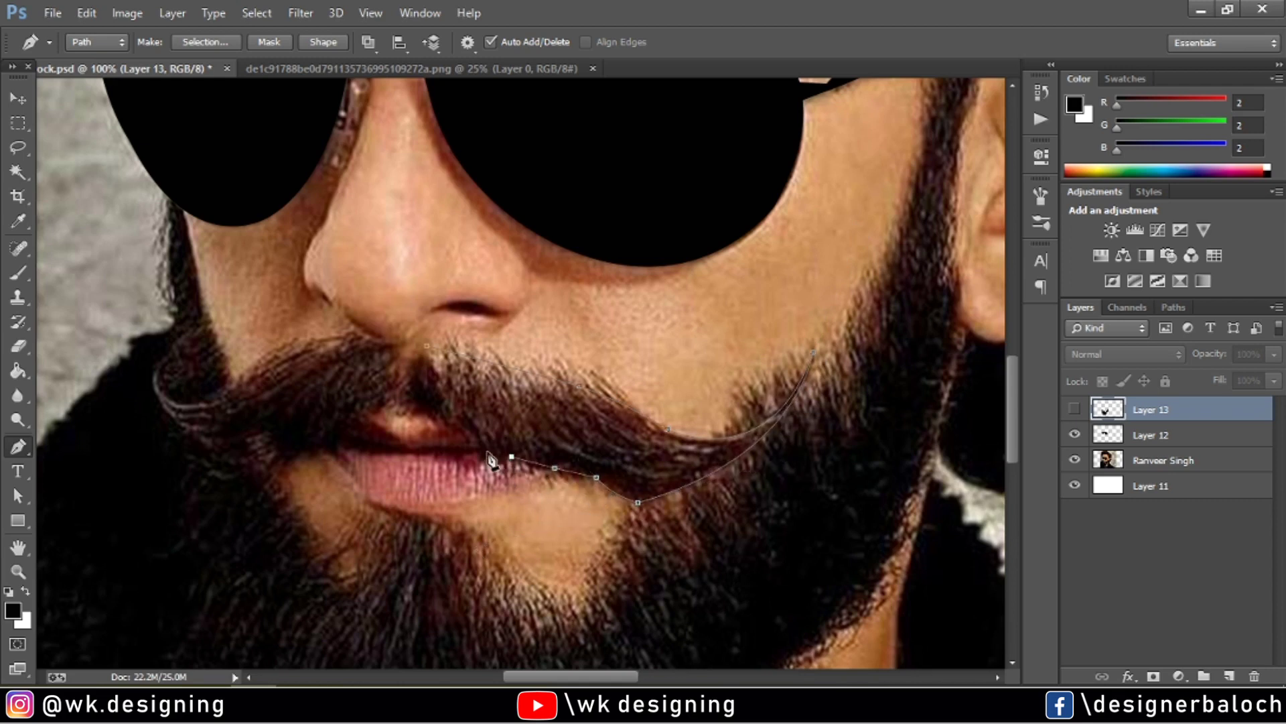
pyautogui.click(442, 420)
pyautogui.click(430, 415)
# Continue the outline under the left moustache, around its left tip and back along the upper edge.
pyautogui.hscroll(-1, 399, 417)
pyautogui.hscroll(-2, 395, 442)
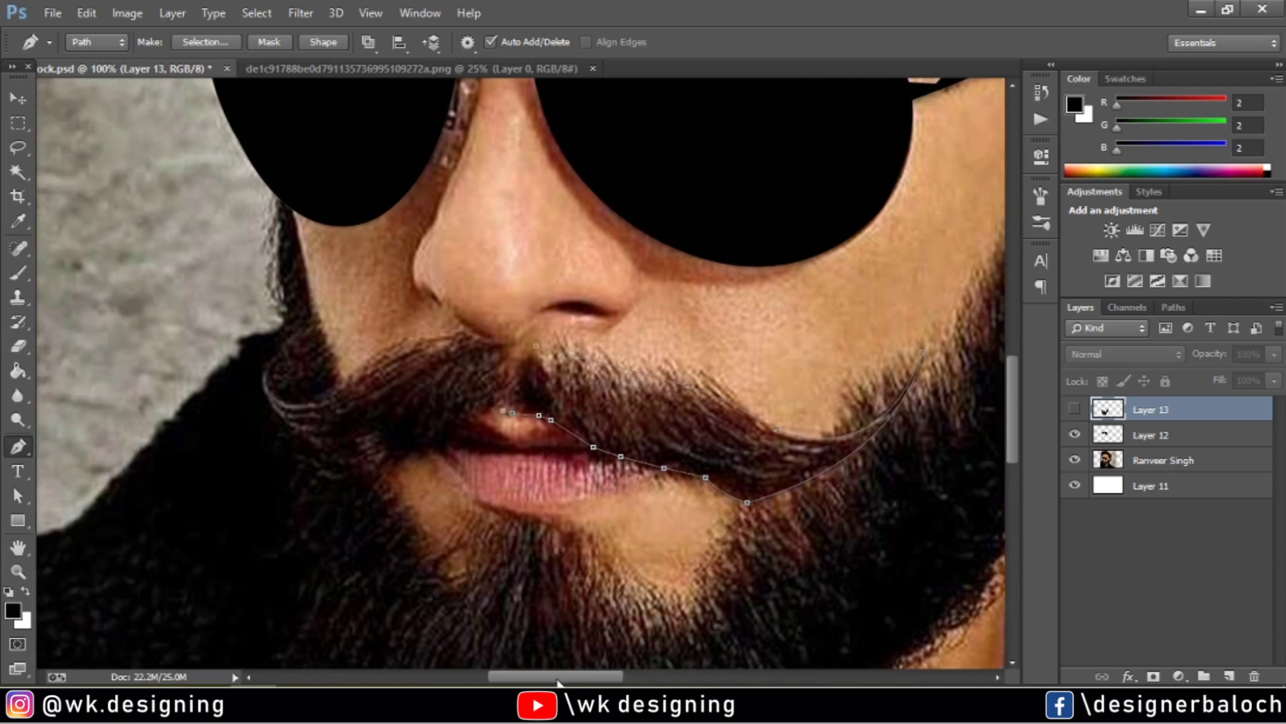
pyautogui.moveTo(474, 422); pyautogui.dragTo(459, 436)
pyautogui.moveTo(333, 466); pyautogui.dragTo(255, 453)
pyautogui.click(261, 377)
pyautogui.moveTo(318, 310); pyautogui.dragTo(363, 274)
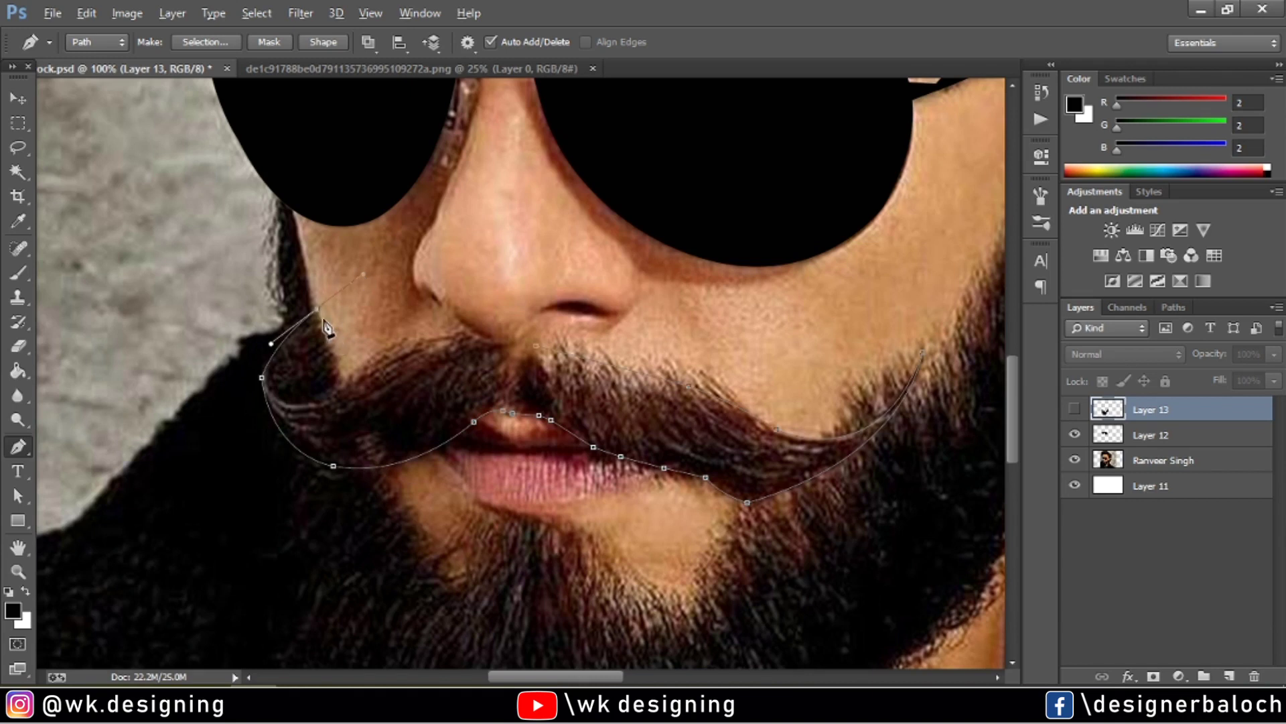
pyautogui.moveTo(345, 385); pyautogui.dragTo(362, 408)
pyautogui.keyDown('alt'); pyautogui.click(345, 384); pyautogui.keyUp('alt')
pyautogui.moveTo(476, 337); pyautogui.dragTo(580, 335)
pyautogui.keyDown('alt'); pyautogui.click(477, 338); pyautogui.keyUp('alt')
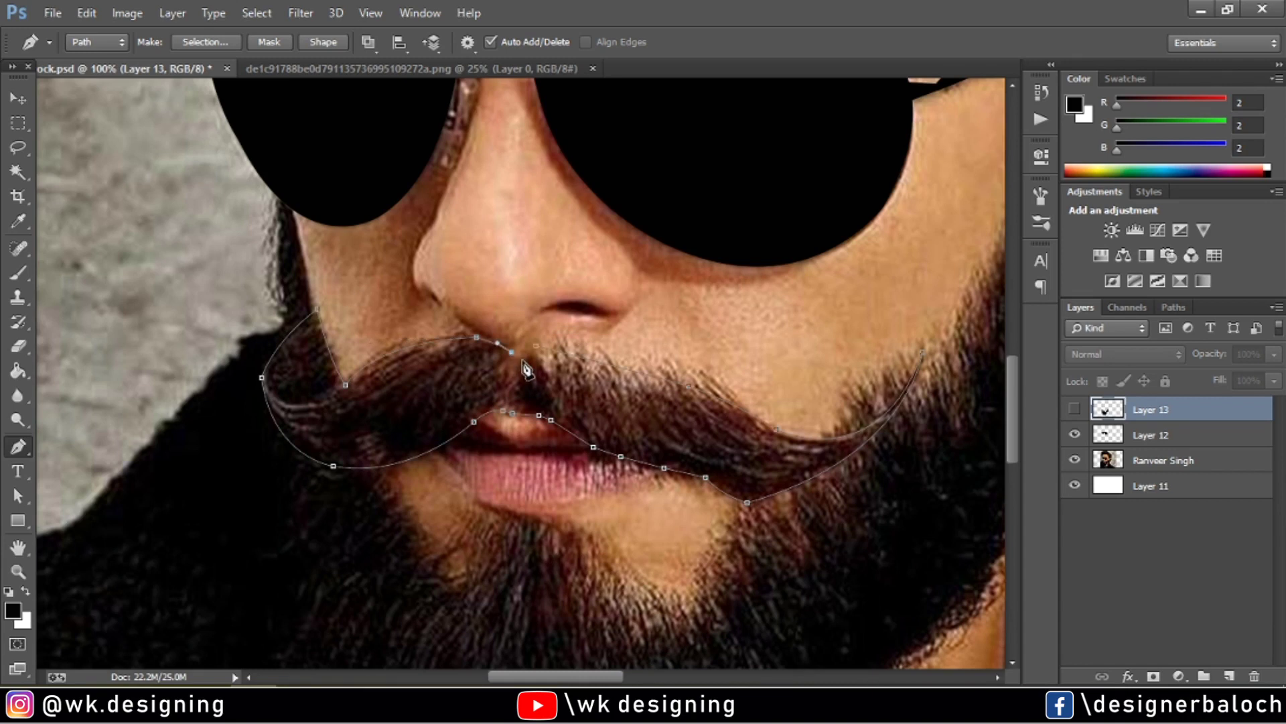
# Show Layer 13 again and fill the moustache path with solid black.
pyautogui.rightClick(583, 397)
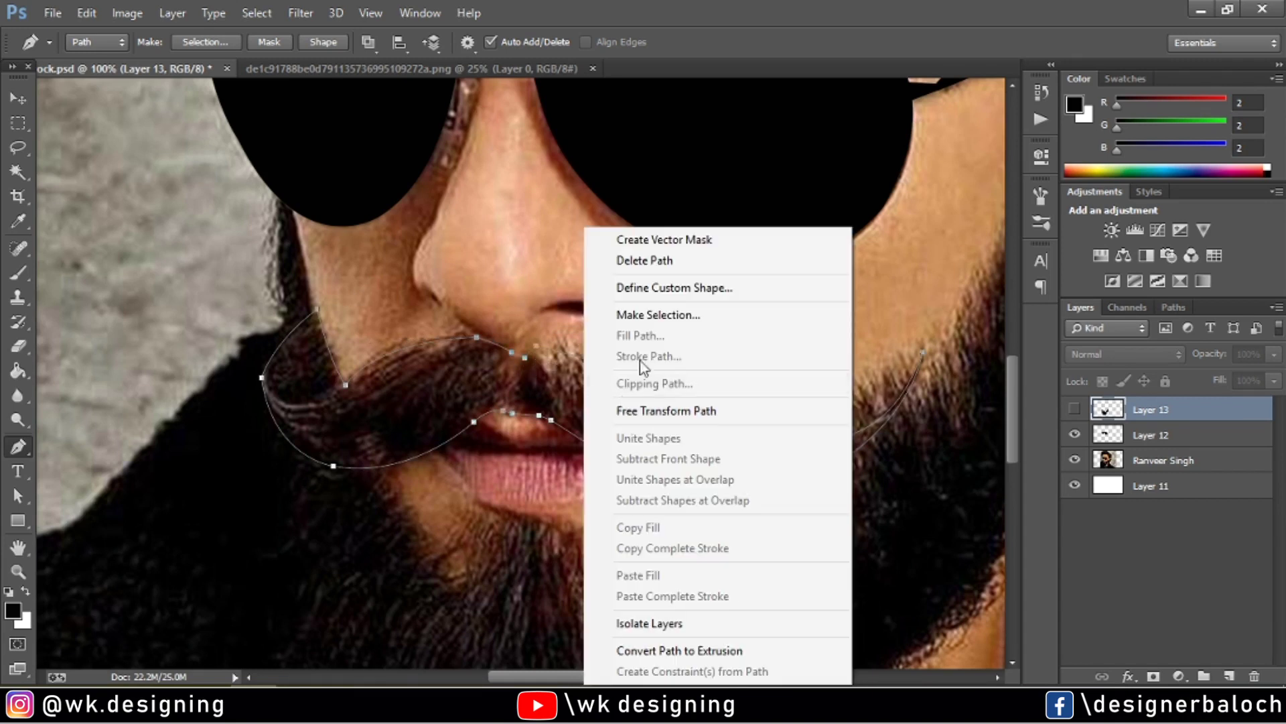
pyautogui.click(1074, 408)
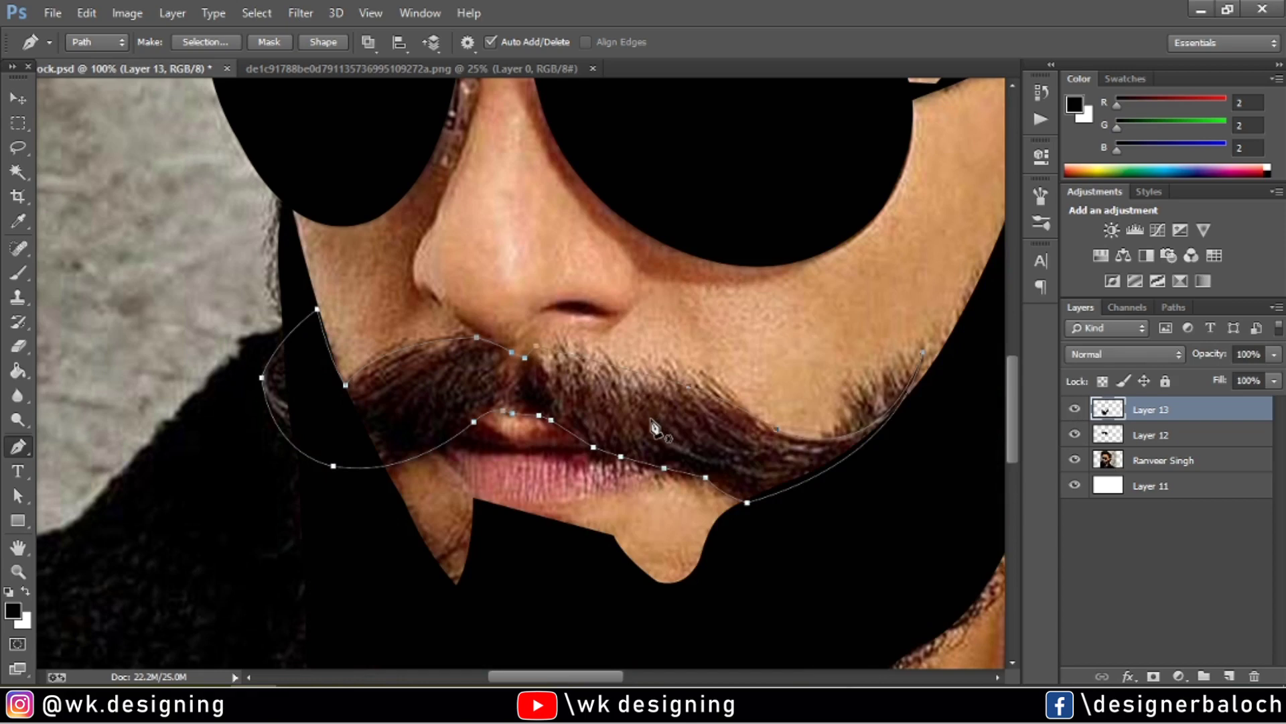
pyautogui.rightClick(653, 228)
pyautogui.click(708, 337)
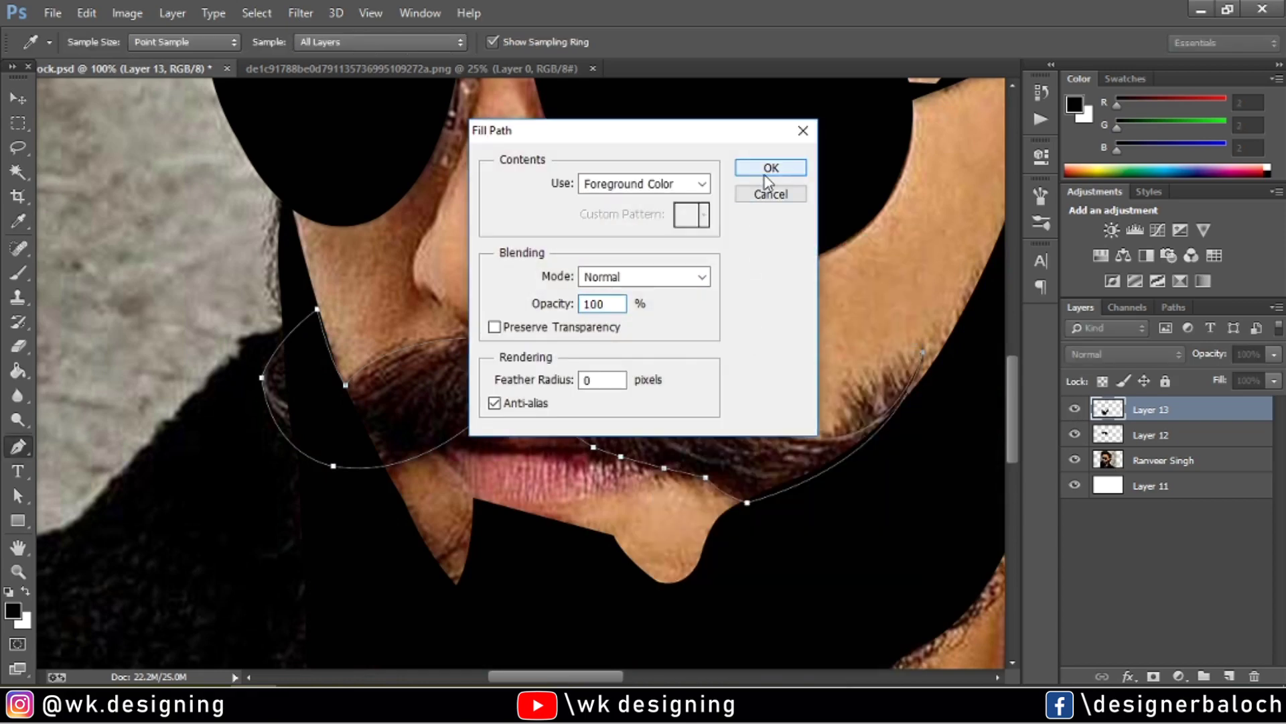
pyautogui.click(769, 168)
# Fit the image, toggle the photo to compare the black shapes, and zoom toward the left cheek.
pyautogui.hotkey('ctrl', '0')
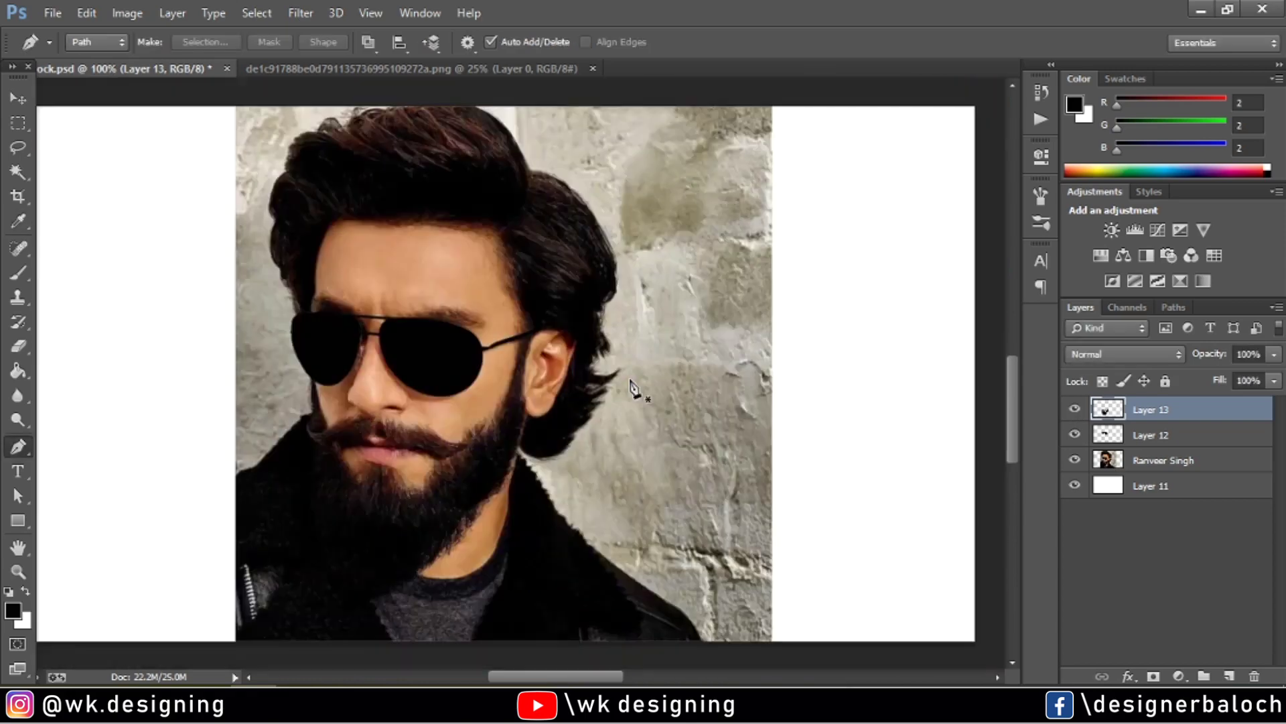
pyautogui.click(1074, 461)
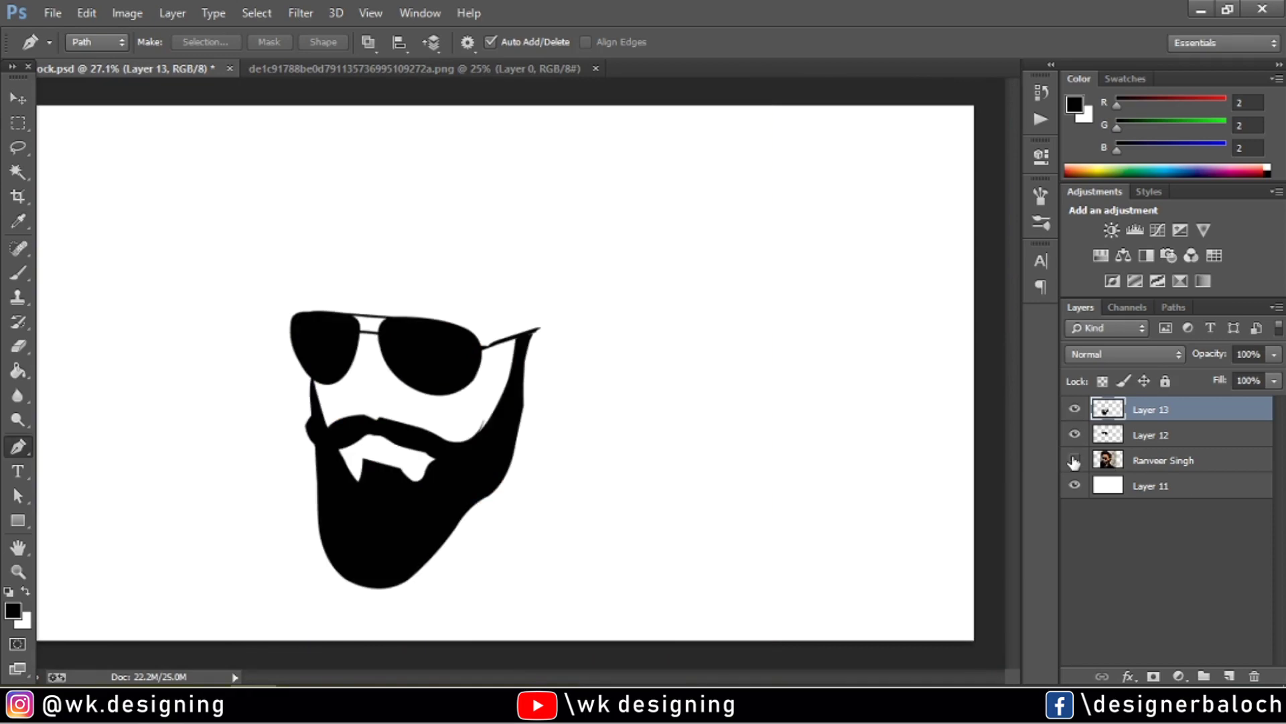
pyautogui.click(1074, 461)
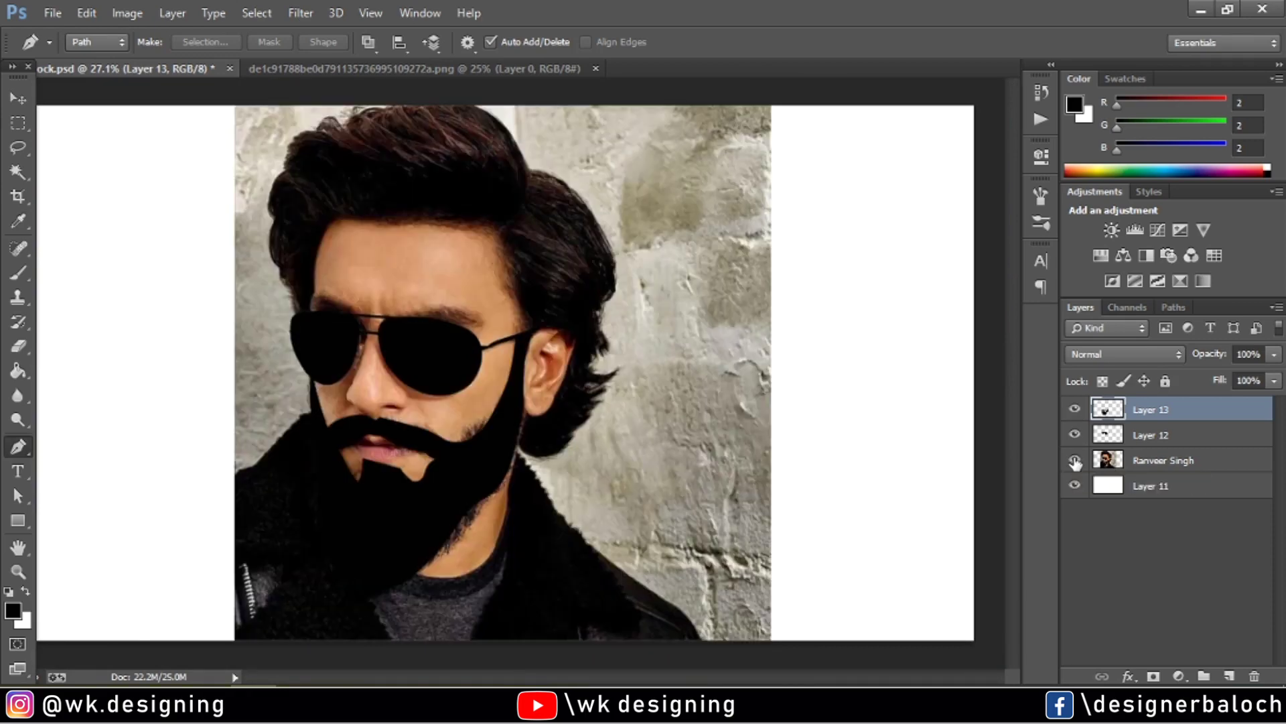
pyautogui.click(18, 570)
pyautogui.click(335, 389)
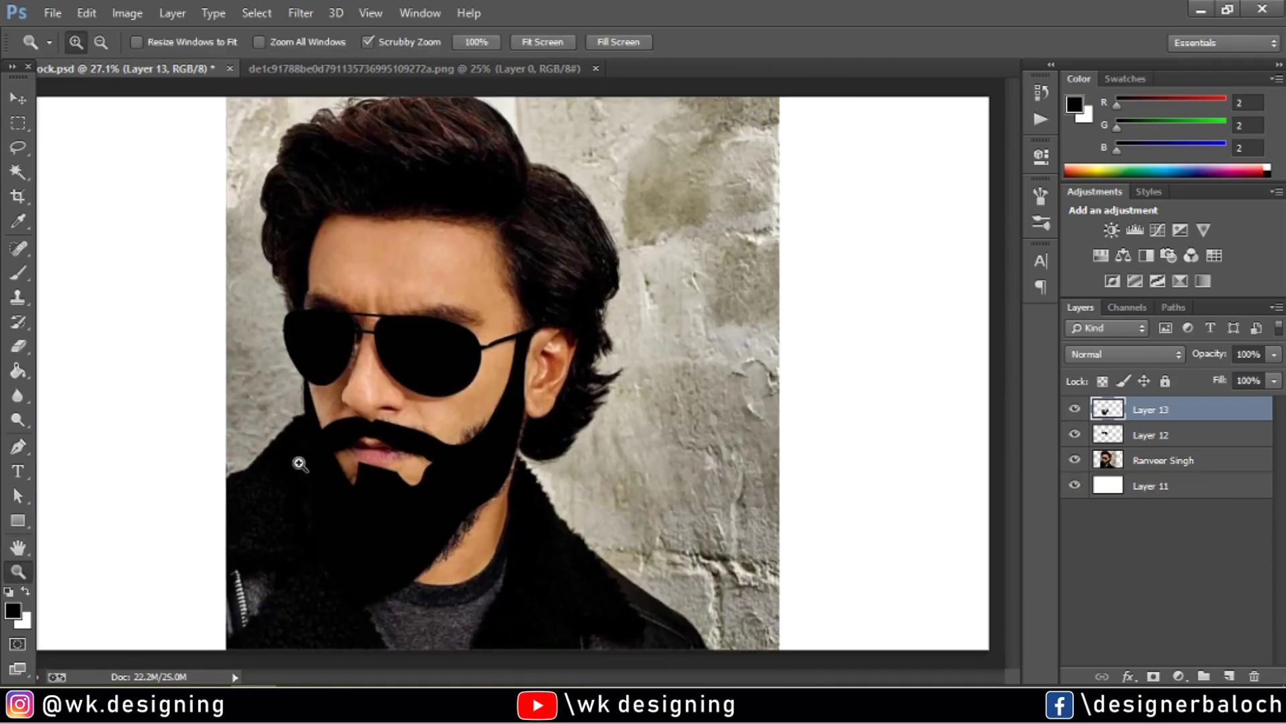
# Zoom in on the beard and trace a closed outline over the fuzzy right jawline edge.
pyautogui.click(340, 392)
pyautogui.scroll(-2, 342, 396)
pyautogui.scroll(-3, 345, 399)
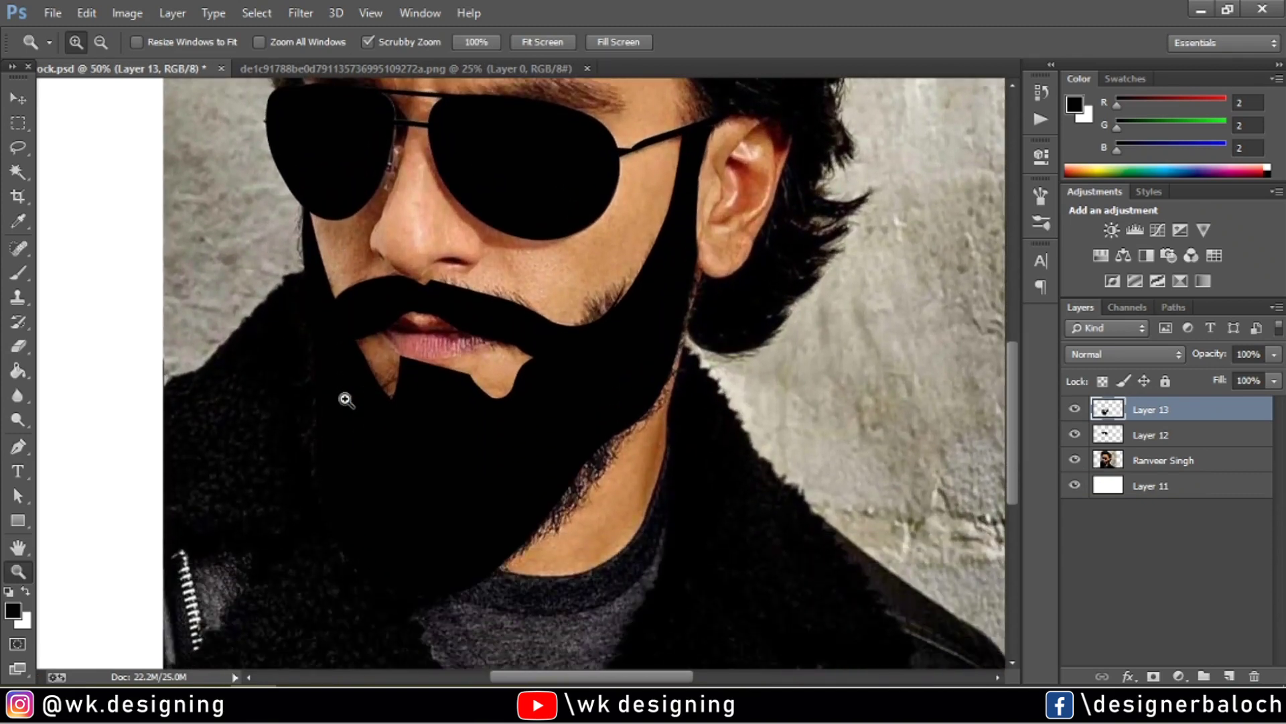
pyautogui.scroll(-3, 454, 402)
pyautogui.click(434, 436)
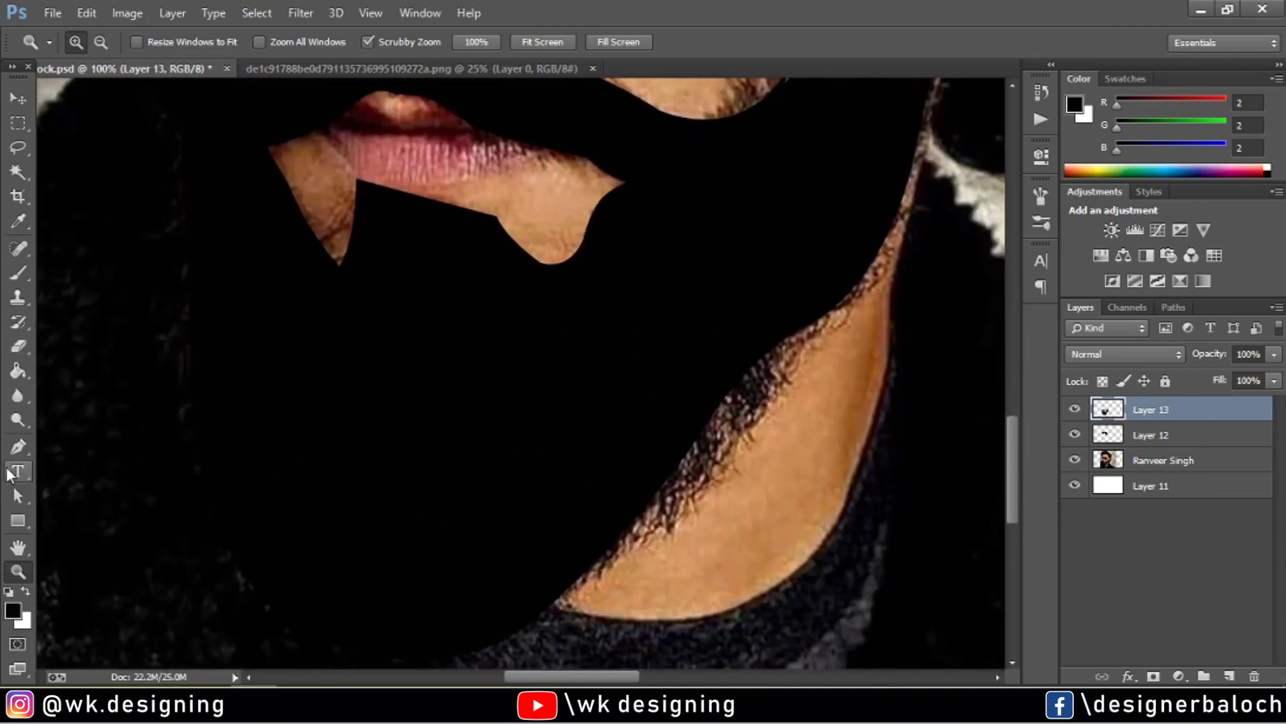
pyautogui.press('p')
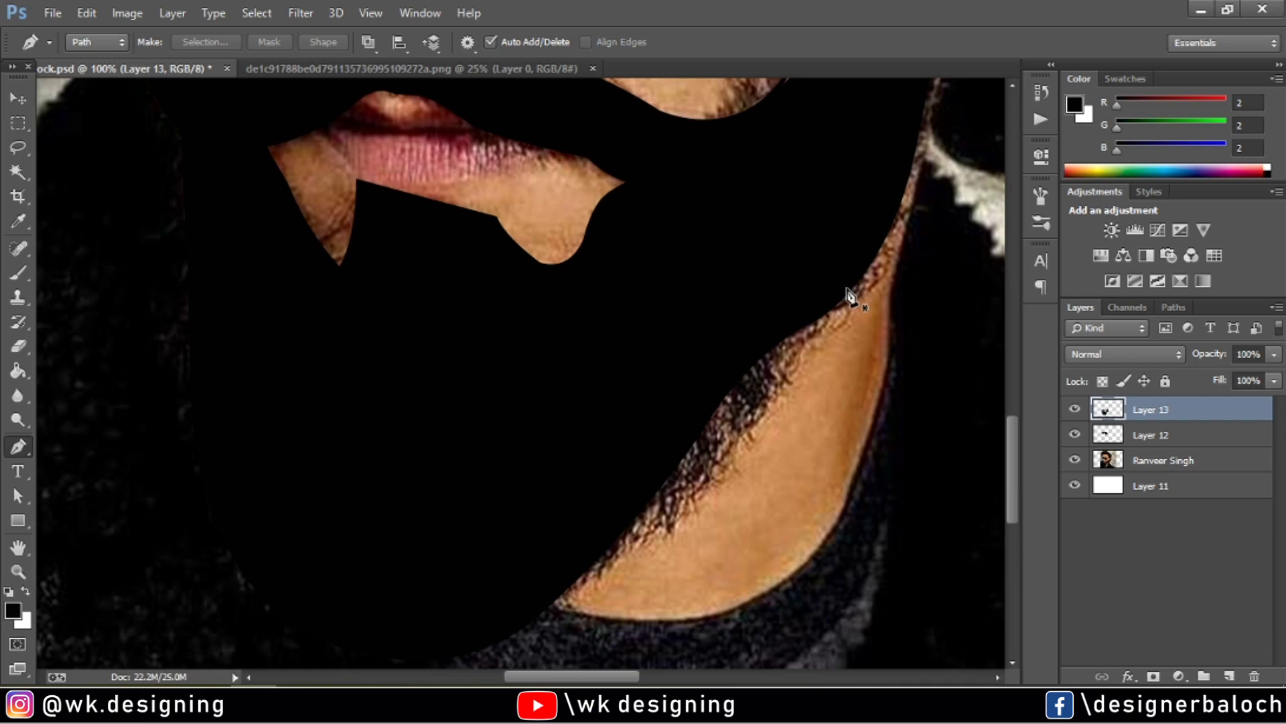
pyautogui.click(853, 285)
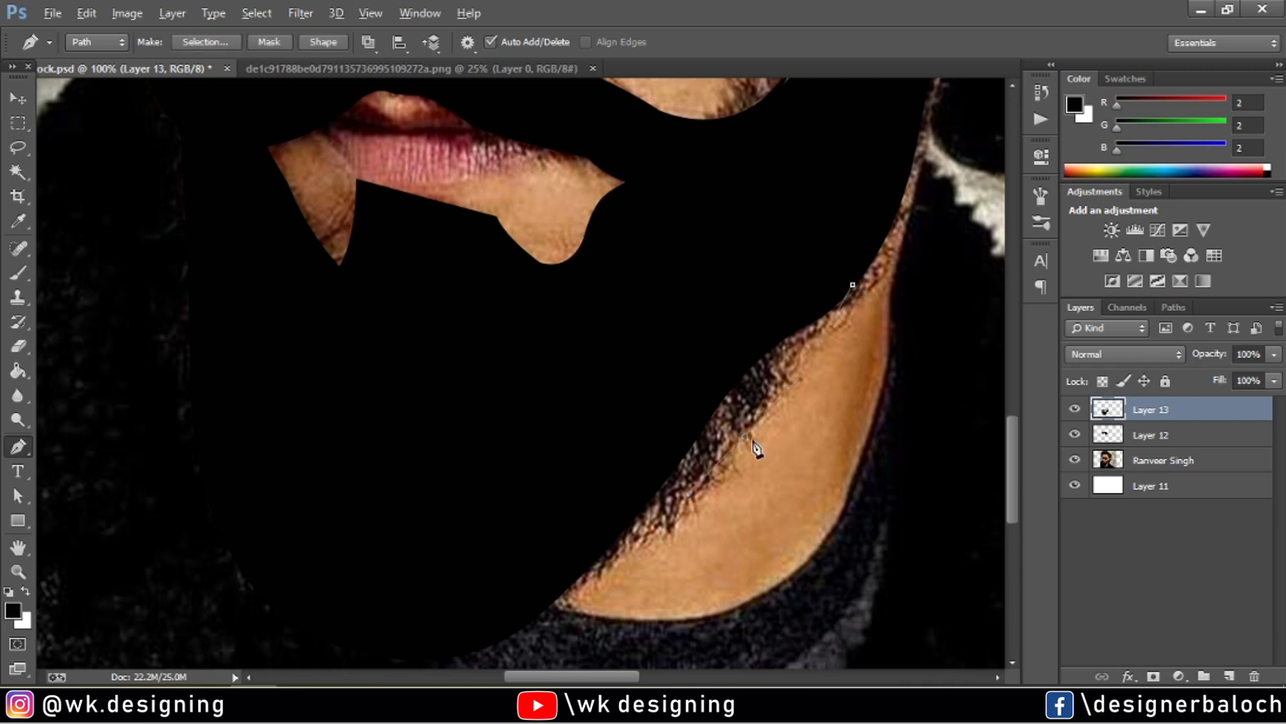
pyautogui.click(564, 585)
pyautogui.click(660, 440)
pyautogui.moveTo(677, 411); pyautogui.dragTo(776, 305)
pyautogui.click(852, 285)
# Fill the jawline outline black, fit the image and toggle the photo to compare.
pyautogui.rightClick(809, 335)
pyautogui.click(838, 333)
pyautogui.click(771, 168)
pyautogui.press('Return')
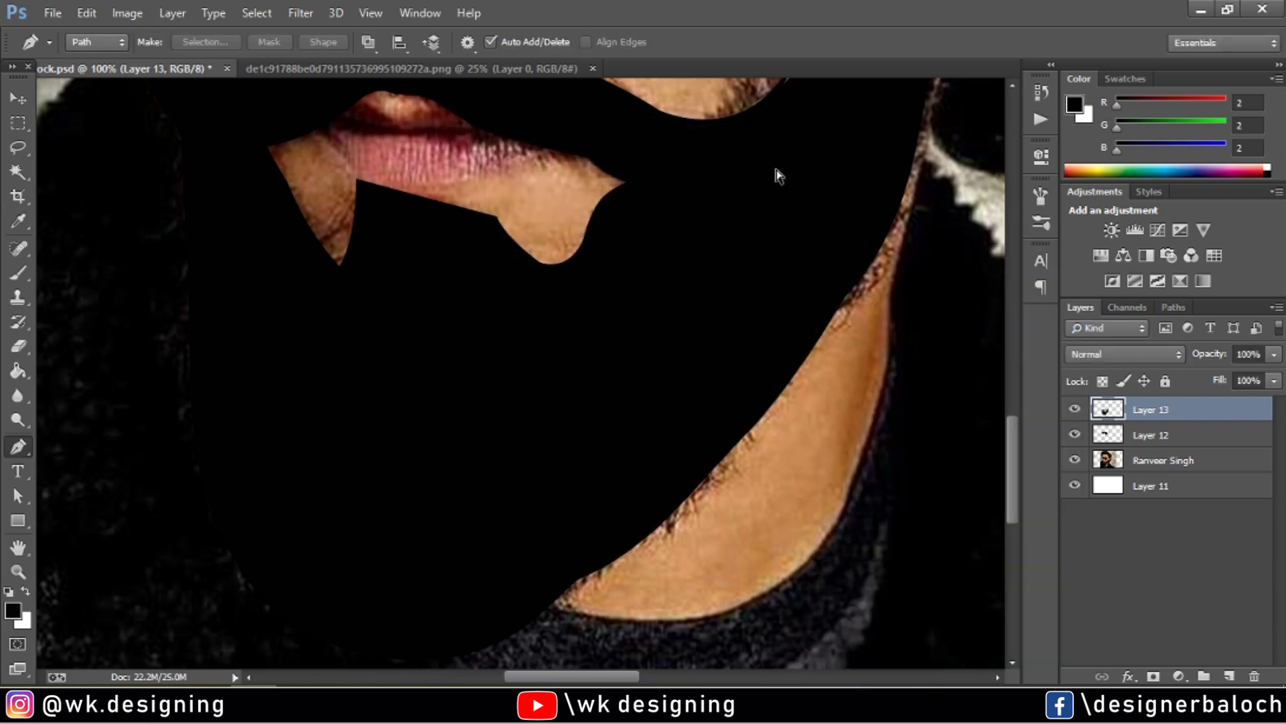
pyautogui.hotkey('ctrl', '0')
pyautogui.click(1075, 462)
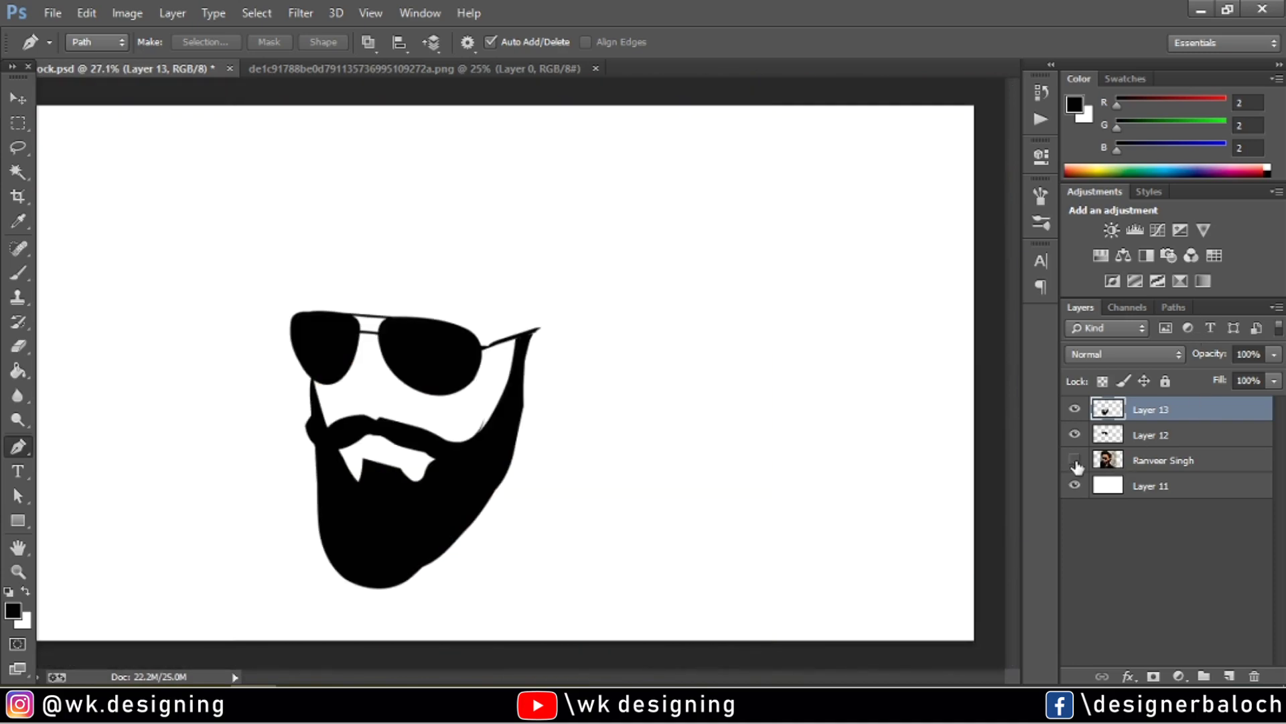
pyautogui.click(1075, 461)
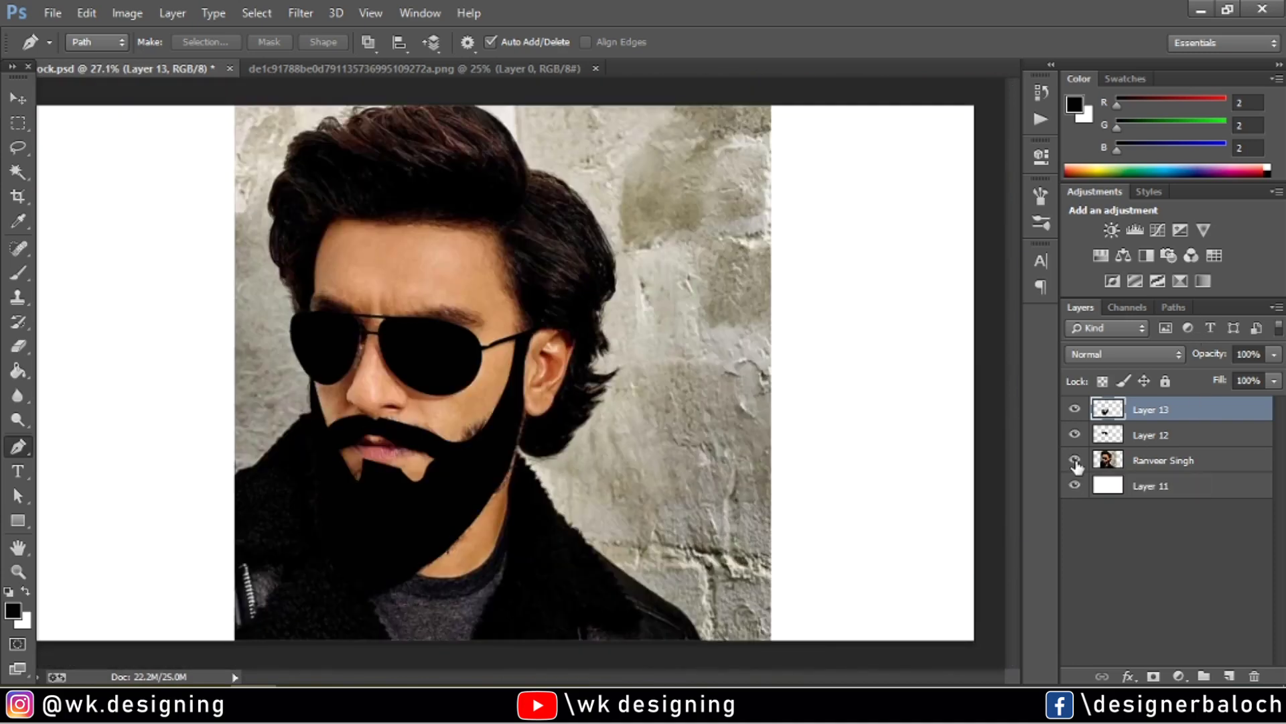
pyautogui.click(1075, 460)
# Zoom in on the forehead and hair.
pyautogui.press('z')
pyautogui.click(318, 496)
pyautogui.click(425, 377)
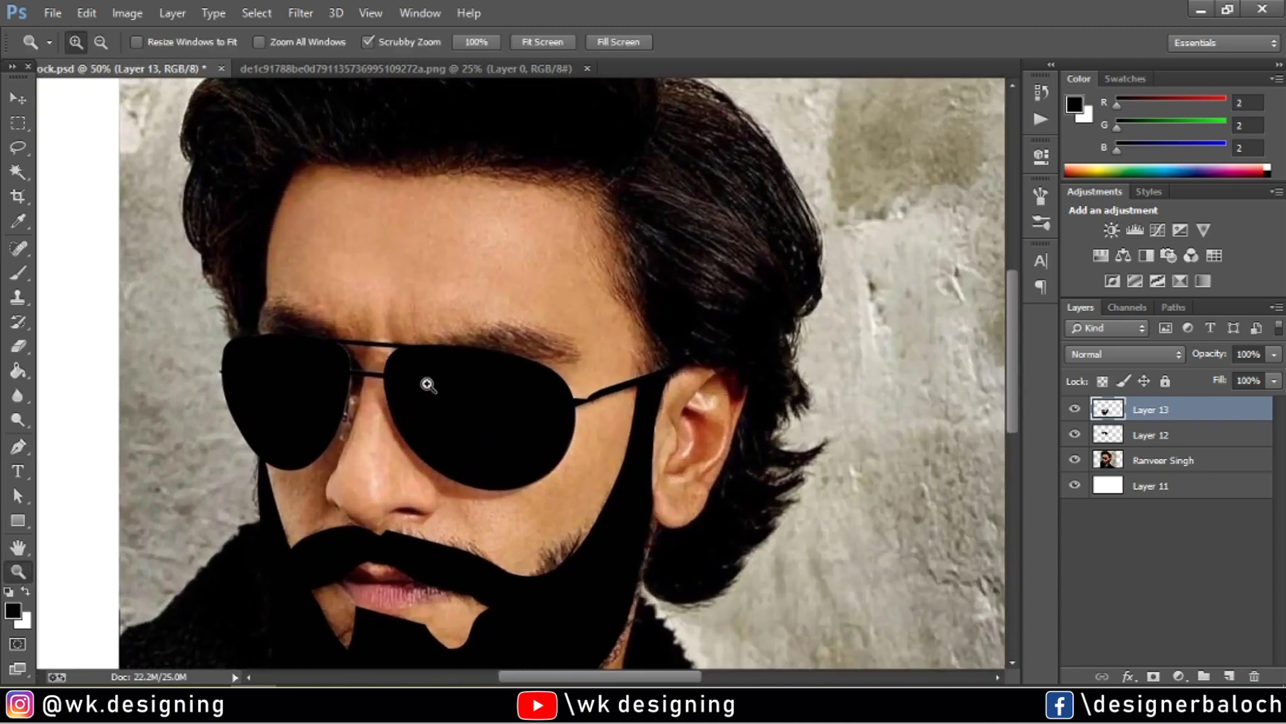
# Magnify the forehead and start the hair path at the temple along the forehead hairline.
pyautogui.click(670, 415)
pyautogui.scroll(1, 683, 421)
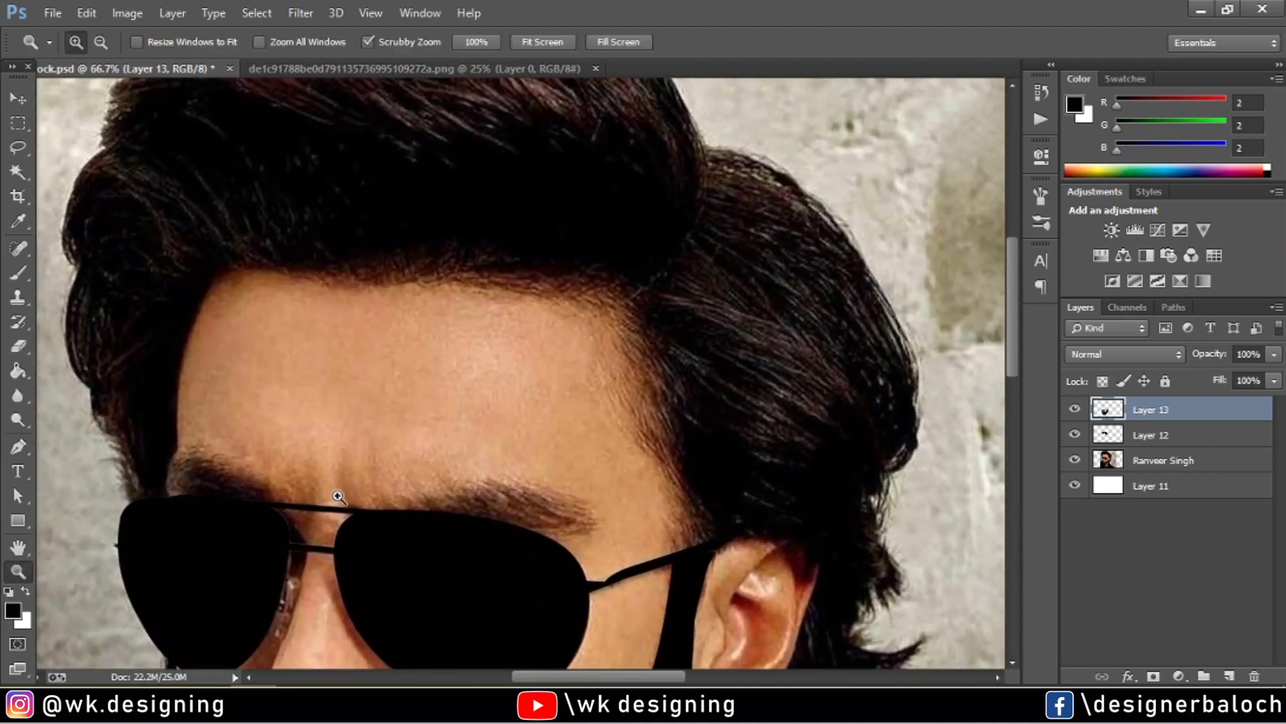
pyautogui.click(589, 497)
pyautogui.click(18, 446)
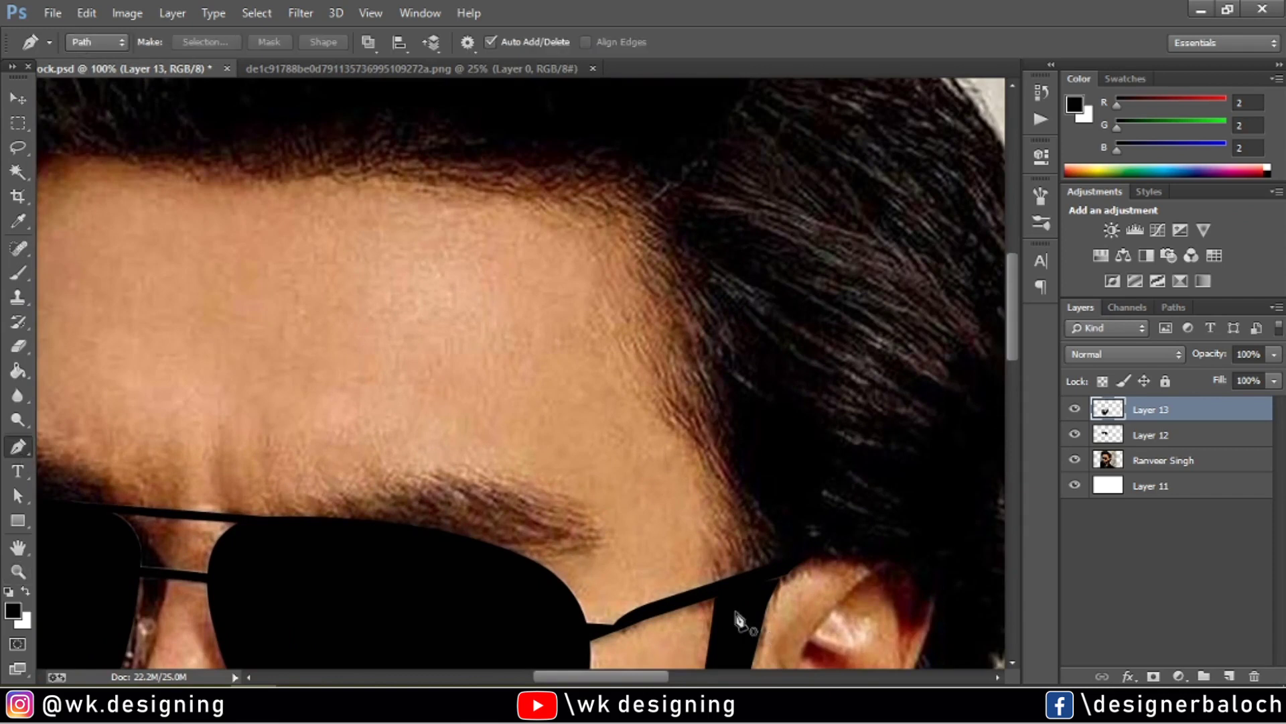
pyautogui.click(719, 596)
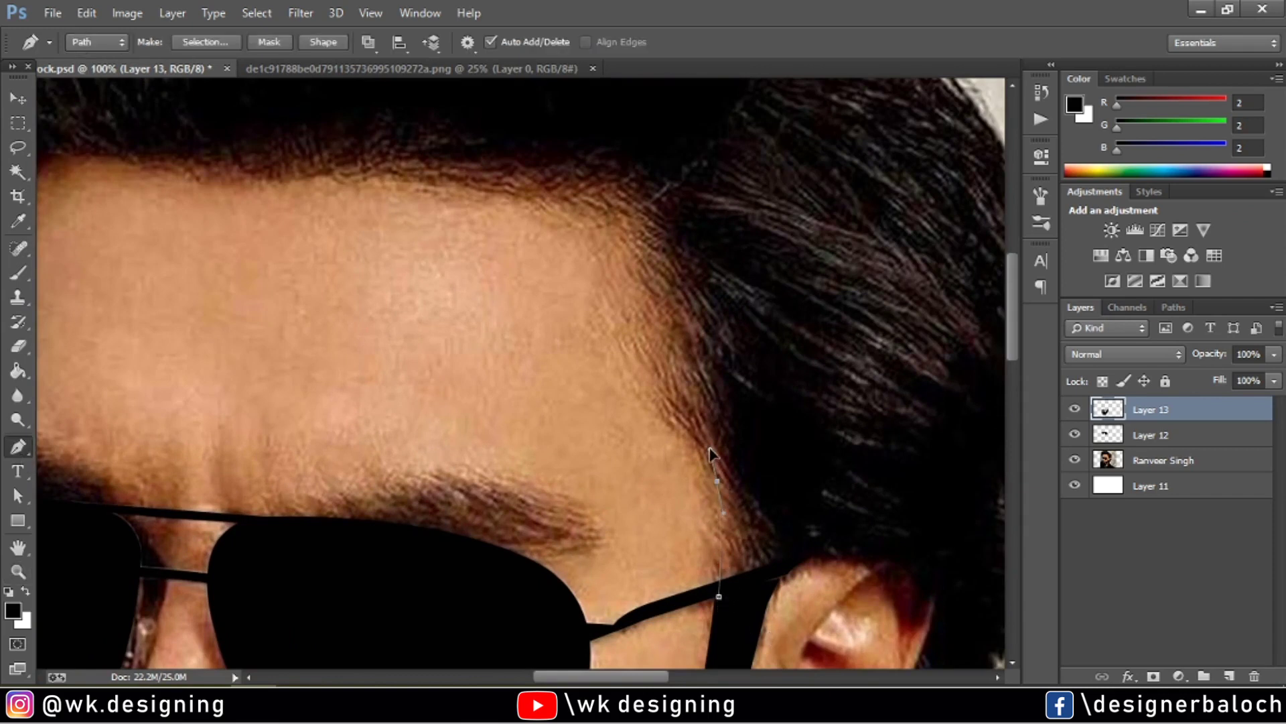
pyautogui.moveTo(714, 461); pyautogui.dragTo(717, 490)
pyautogui.moveTo(611, 385); pyautogui.dragTo(653, 402)
pyautogui.moveTo(569, 197); pyautogui.dragTo(511, 183)
pyautogui.moveTo(362, 175); pyautogui.dragTo(321, 191)
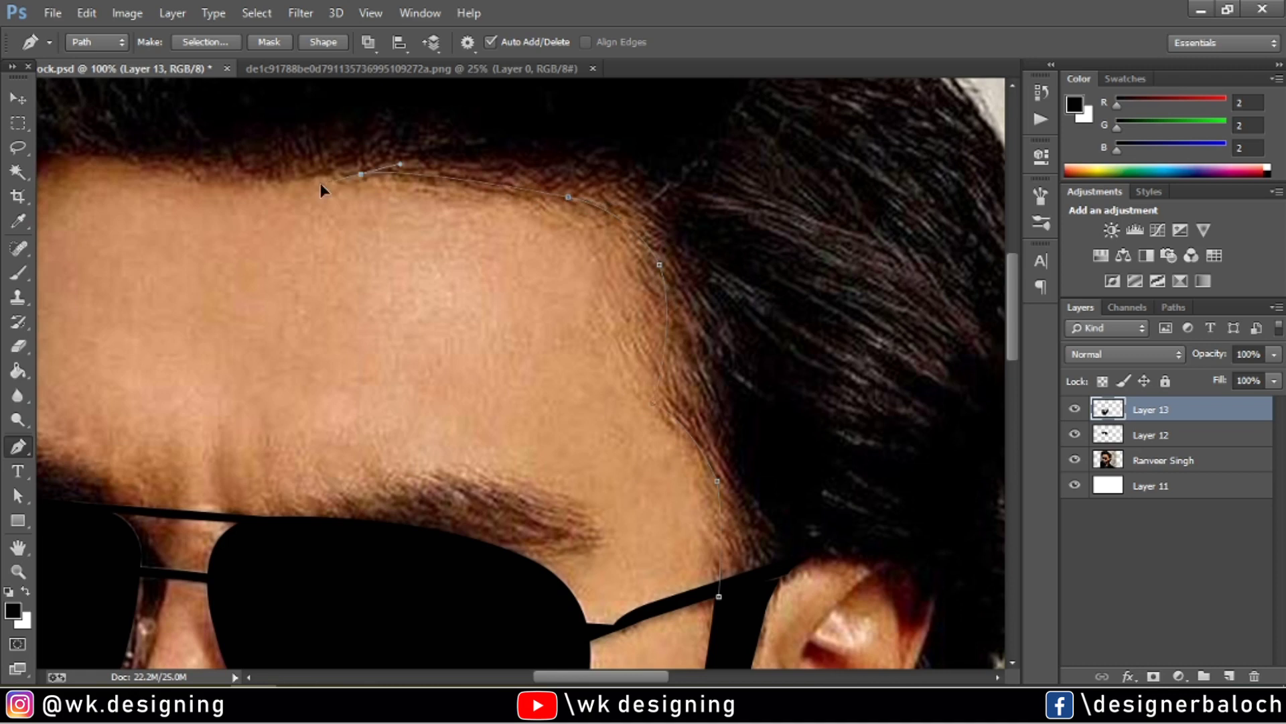
pyautogui.moveTo(595, 524); pyautogui.dragTo(829, 524)
pyautogui.moveTo(471, 181); pyautogui.dragTo(436, 187)
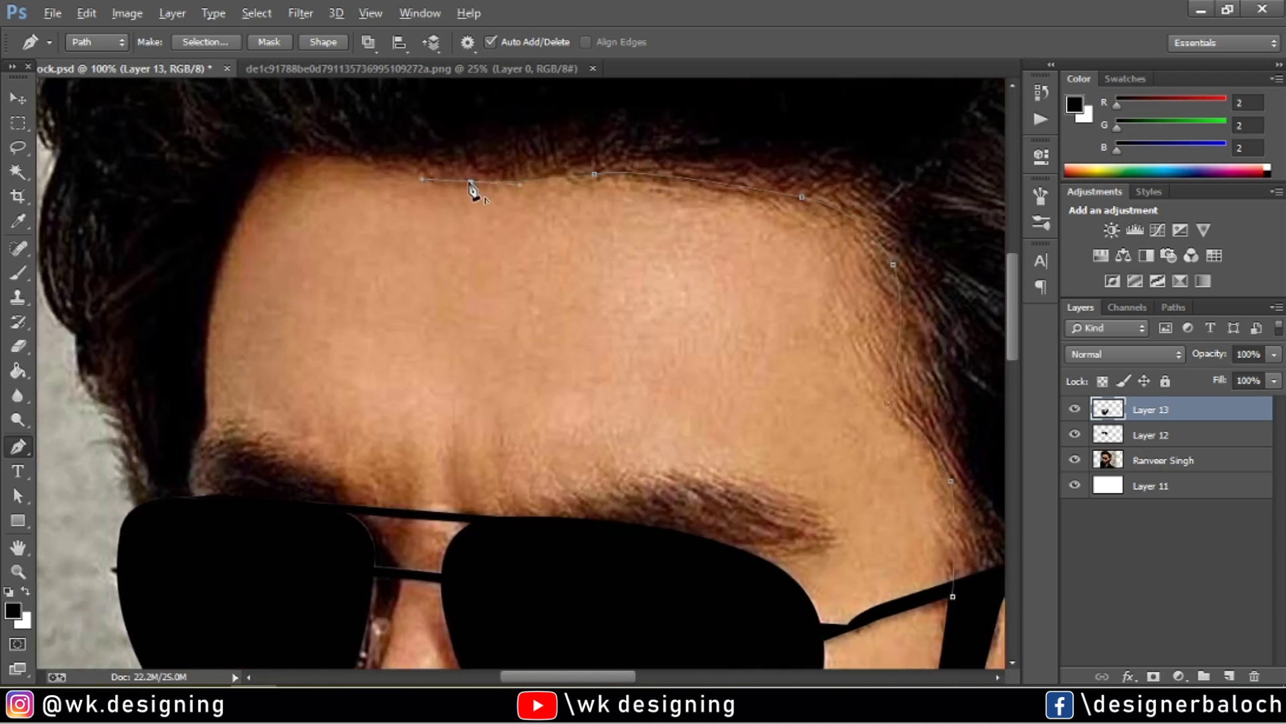
# Continue the hair outline over the top of the forehead and down the left temple.
pyautogui.moveTo(358, 157); pyautogui.dragTo(377, 162)
pyautogui.moveTo(254, 193); pyautogui.dragTo(236, 251)
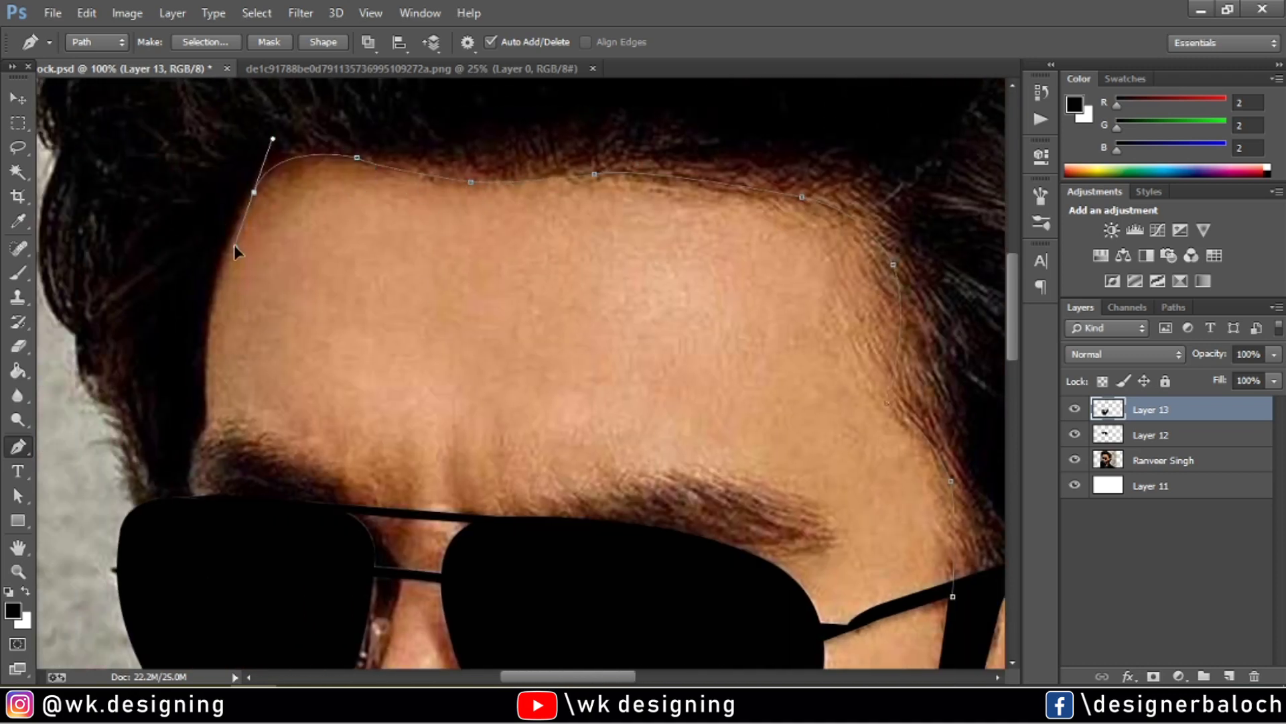
pyautogui.moveTo(212, 316); pyautogui.dragTo(202, 389)
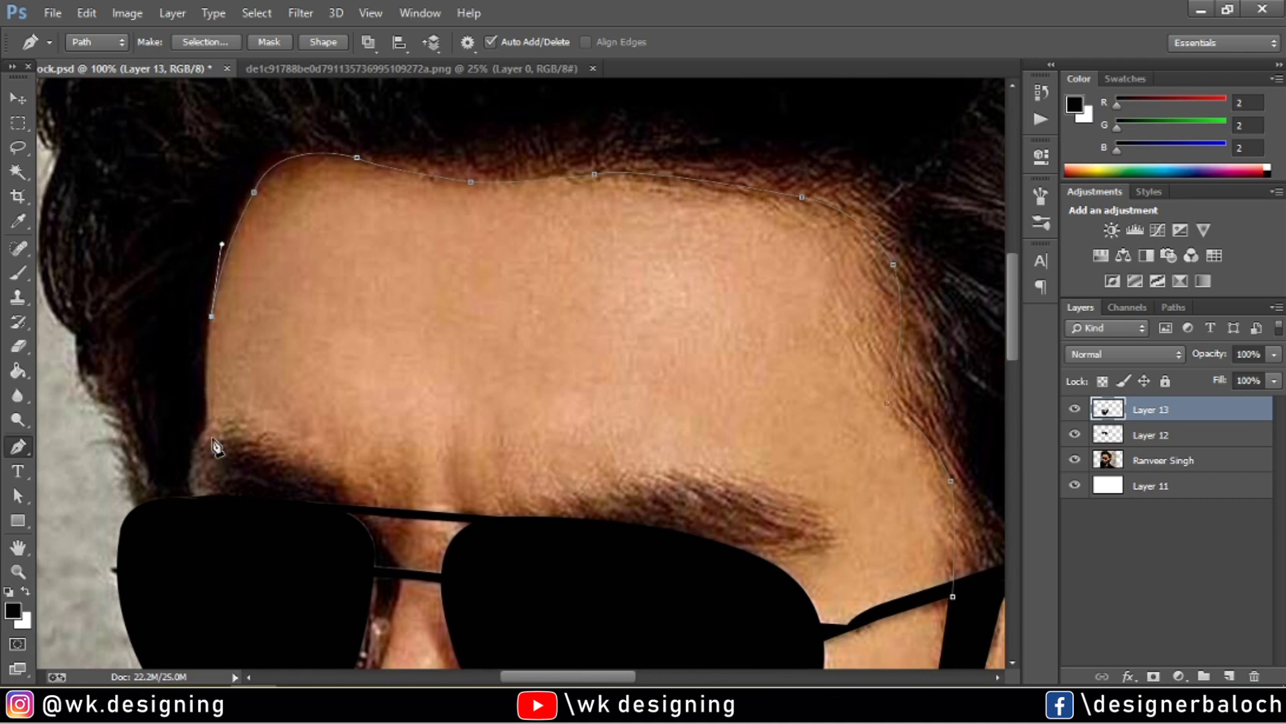
pyautogui.click(207, 420)
pyautogui.scroll(-2, 201, 489)
pyautogui.moveTo(196, 453); pyautogui.dragTo(134, 462)
pyautogui.hscroll(-3, 537, 638)
pyautogui.moveTo(246, 293)
pyautogui.mouseDown()
pyautogui.moveTo(247, 231)
pyautogui.moveTo(285, 120)
pyautogui.mouseUp()
pyautogui.scroll(3, 250, 301)
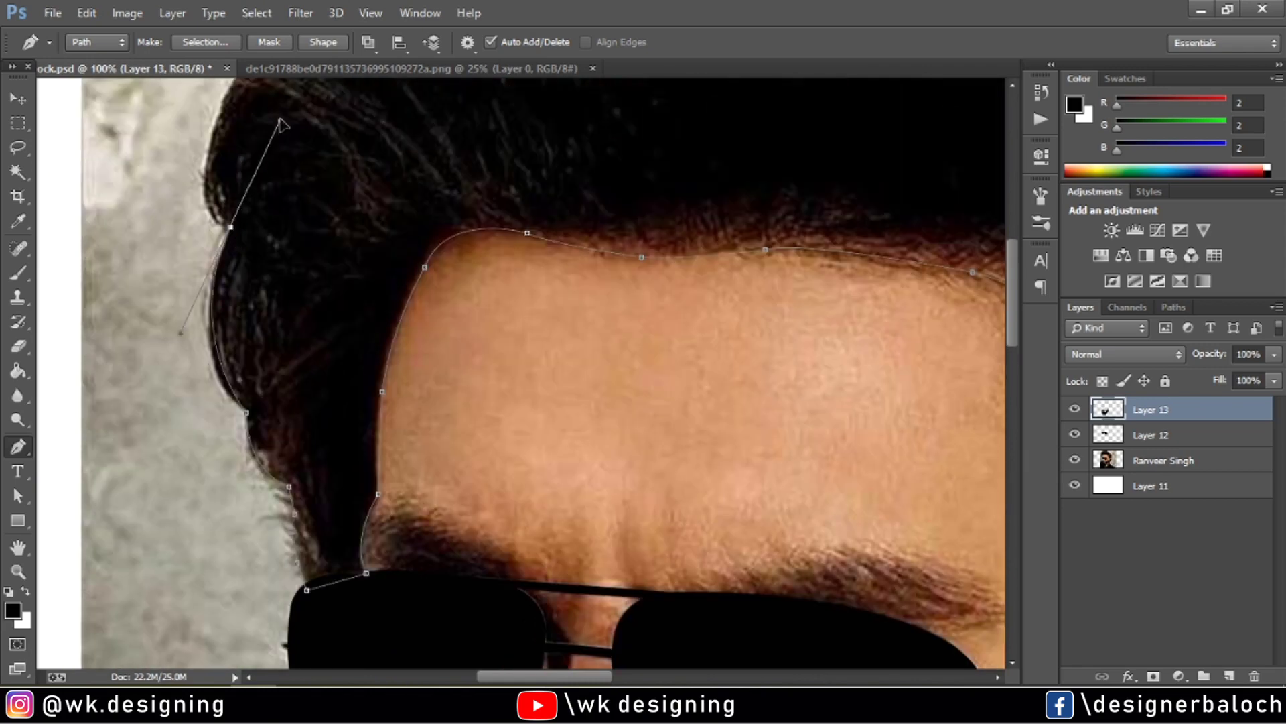
# Extend the hair path up the left edge and across the top of the hair.
pyautogui.scroll(4, 397, 293)
pyautogui.moveTo(214, 362); pyautogui.dragTo(231, 315)
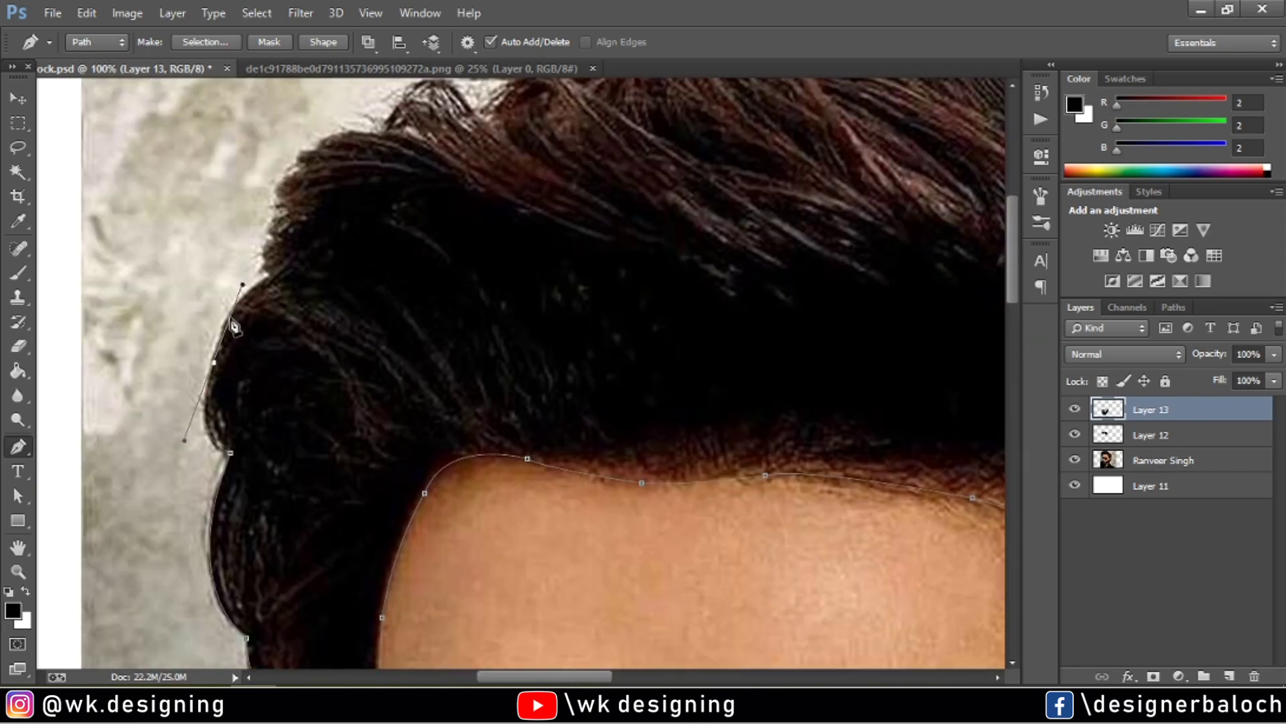
pyautogui.moveTo(271, 275)
pyautogui.mouseDown()
pyautogui.moveTo(310, 254)
pyautogui.moveTo(293, 267)
pyautogui.moveTo(278, 202)
pyautogui.mouseUp()
pyautogui.click(273, 190)
pyautogui.click(302, 166)
pyautogui.moveTo(360, 129); pyautogui.dragTo(397, 130)
pyautogui.scroll(3, 434, 218)
pyautogui.click(437, 197)
pyautogui.click(476, 234)
pyautogui.moveTo(540, 194); pyautogui.dragTo(580, 183)
pyautogui.click(632, 171)
pyautogui.click(670, 158)
# Carry the outline over the crown and down the right side of the hair.
pyautogui.hscroll(5, 628, 163)
pyautogui.click(621, 159)
pyautogui.click(755, 246)
pyautogui.moveTo(828, 388); pyautogui.dragTo(860, 471)
pyautogui.moveTo(615, 677); pyautogui.dragTo(656, 677)
pyautogui.click(689, 464)
pyautogui.scroll(-2, 731, 462)
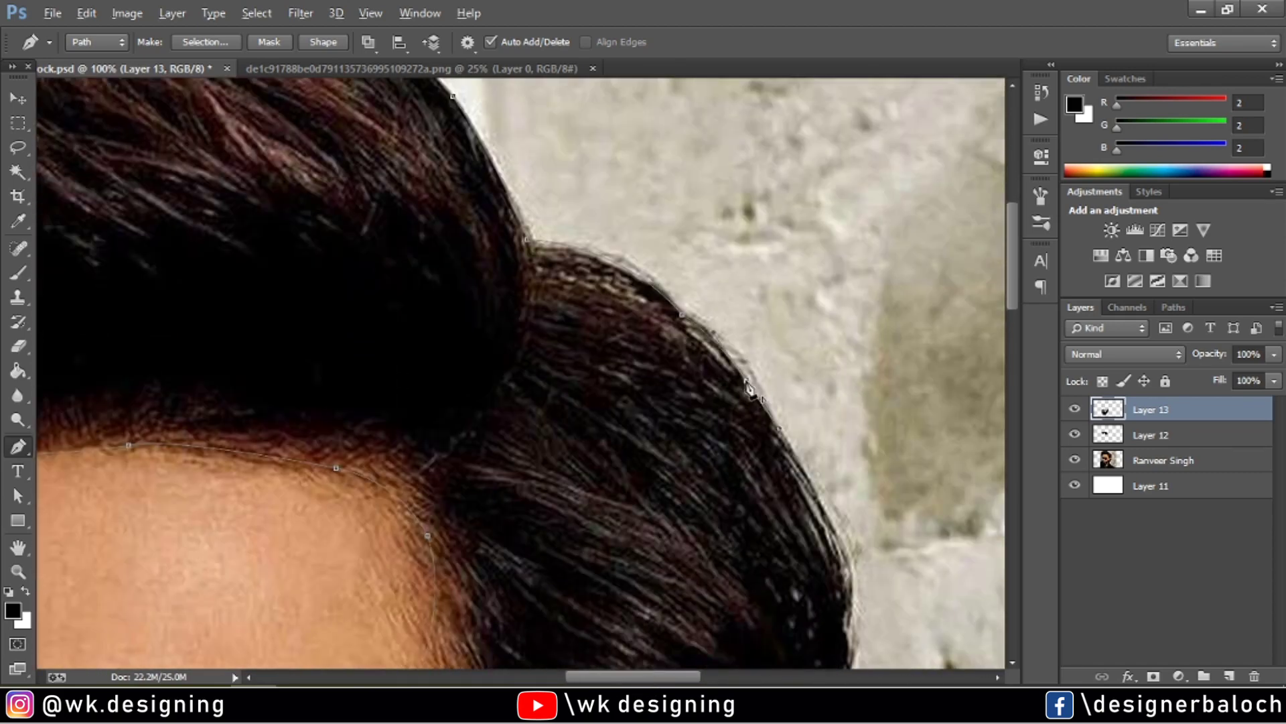
pyautogui.scroll(-1, 749, 387)
pyautogui.click(836, 438)
pyautogui.click(853, 483)
pyautogui.scroll(-1, 851, 483)
pyautogui.moveTo(841, 514)
pyautogui.mouseDown()
pyautogui.moveTo(843, 477)
pyautogui.moveTo(879, 471)
pyautogui.mouseUp()
pyautogui.scroll(-1, 843, 477)
# Follow the right-side hair strands down to the tip behind the ear.
pyautogui.click(778, 528)
pyautogui.scroll(-1, 781, 529)
pyautogui.click(793, 506)
pyautogui.scroll(-1, 804, 516)
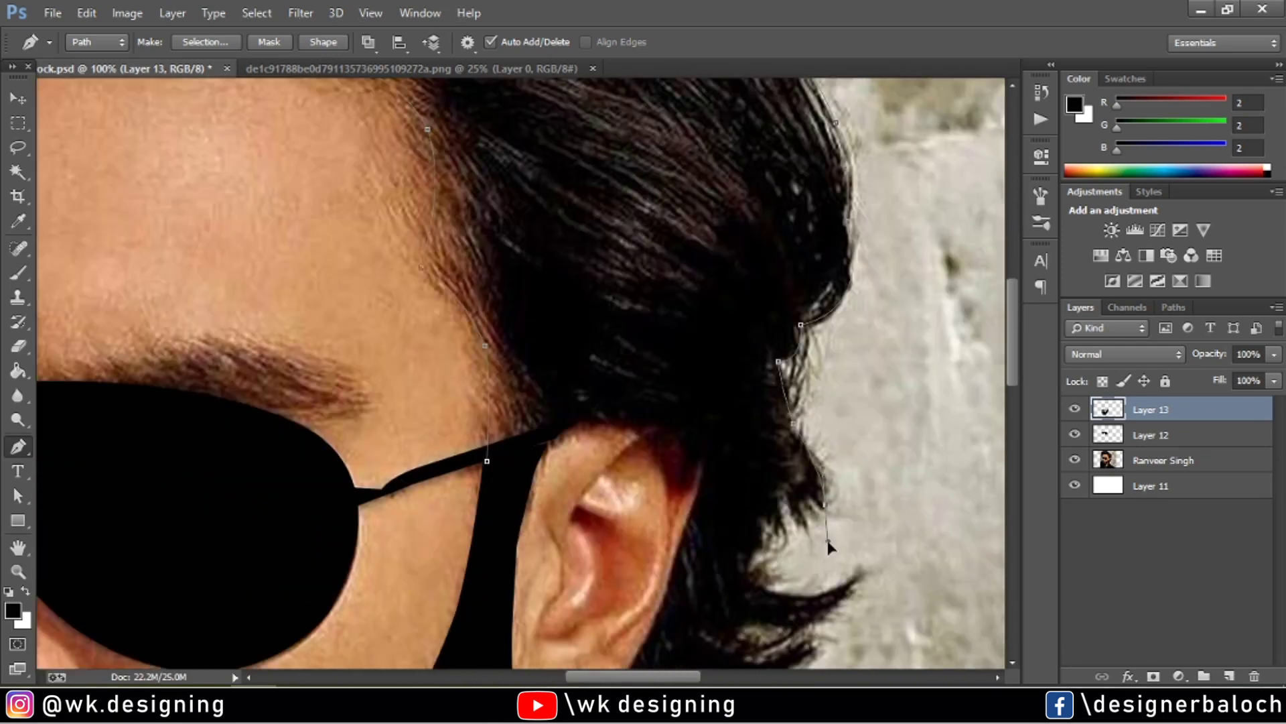
pyautogui.moveTo(824, 504); pyautogui.dragTo(802, 516)
pyautogui.click(748, 573)
pyautogui.moveTo(799, 596)
pyautogui.mouseDown()
pyautogui.moveTo(836, 595)
pyautogui.moveTo(745, 587)
pyautogui.mouseUp()
pyautogui.click(859, 576)
pyautogui.scroll(-1, 859, 576)
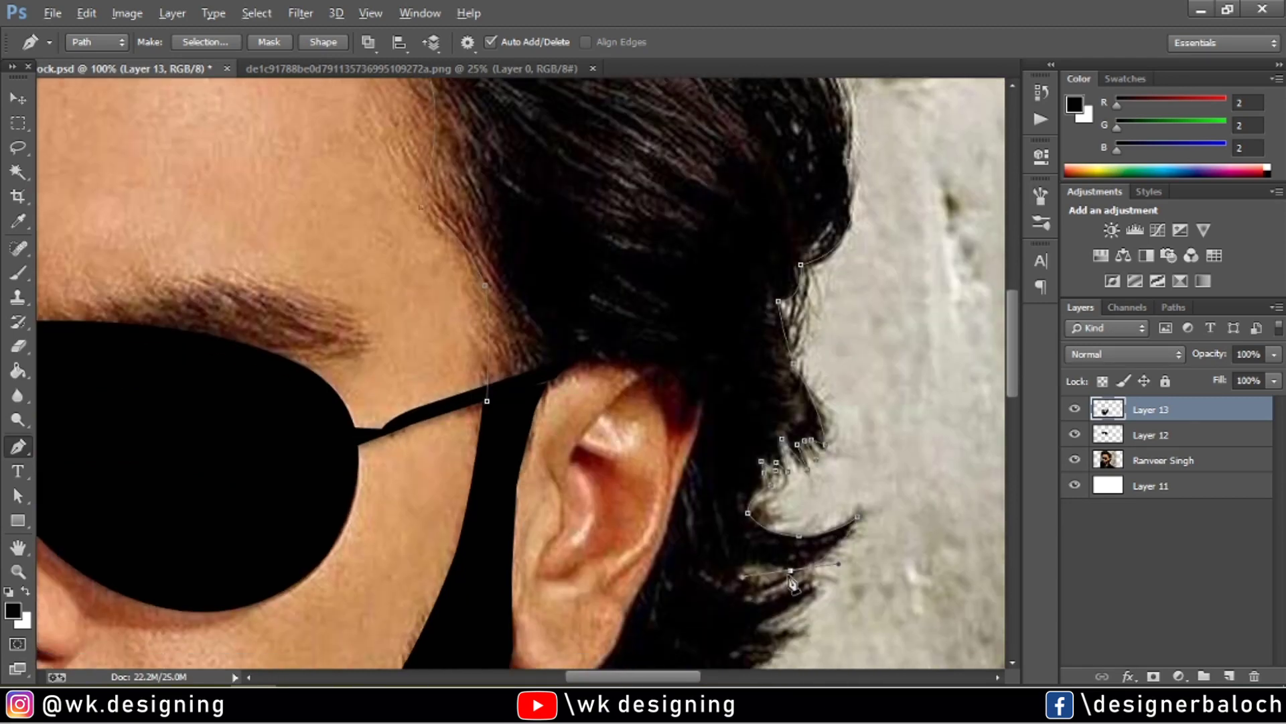
# Trace the jagged tips of the lower hair strands.
pyautogui.click(741, 575)
pyautogui.click(812, 576)
pyautogui.scroll(-1, 814, 585)
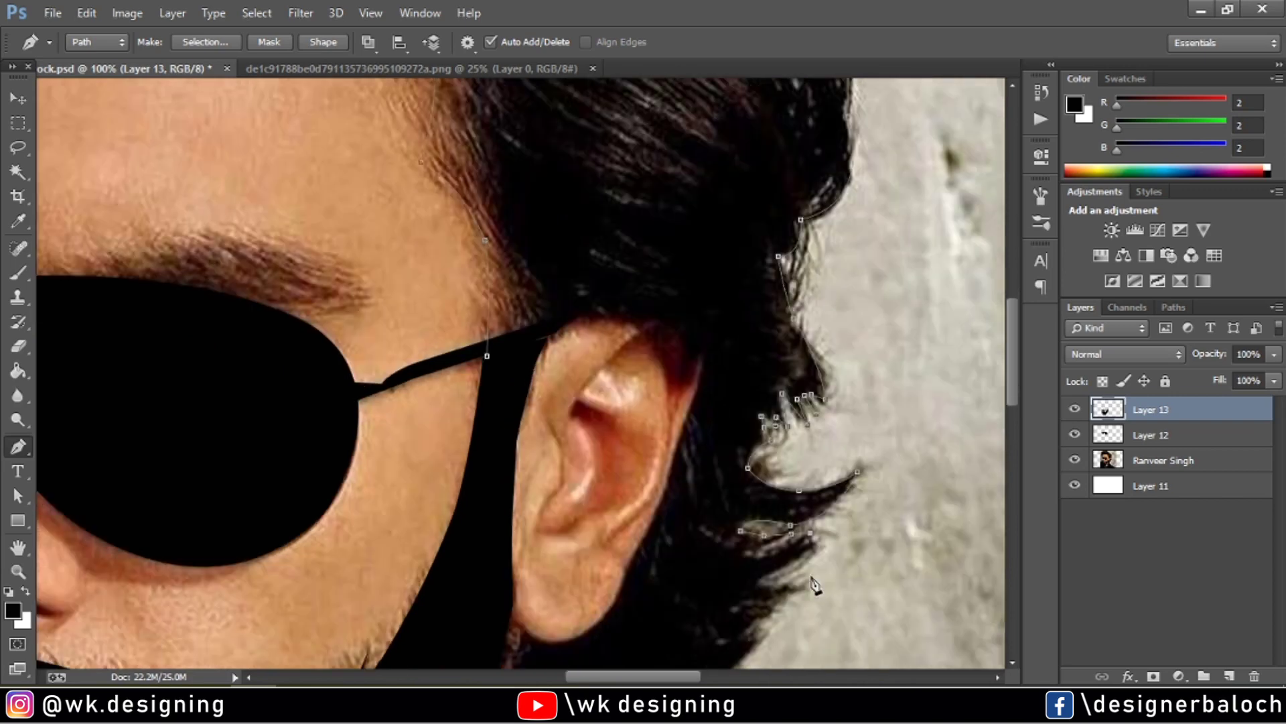
pyautogui.click(809, 579)
pyautogui.click(757, 582)
pyautogui.click(777, 601)
pyautogui.scroll(-1, 777, 613)
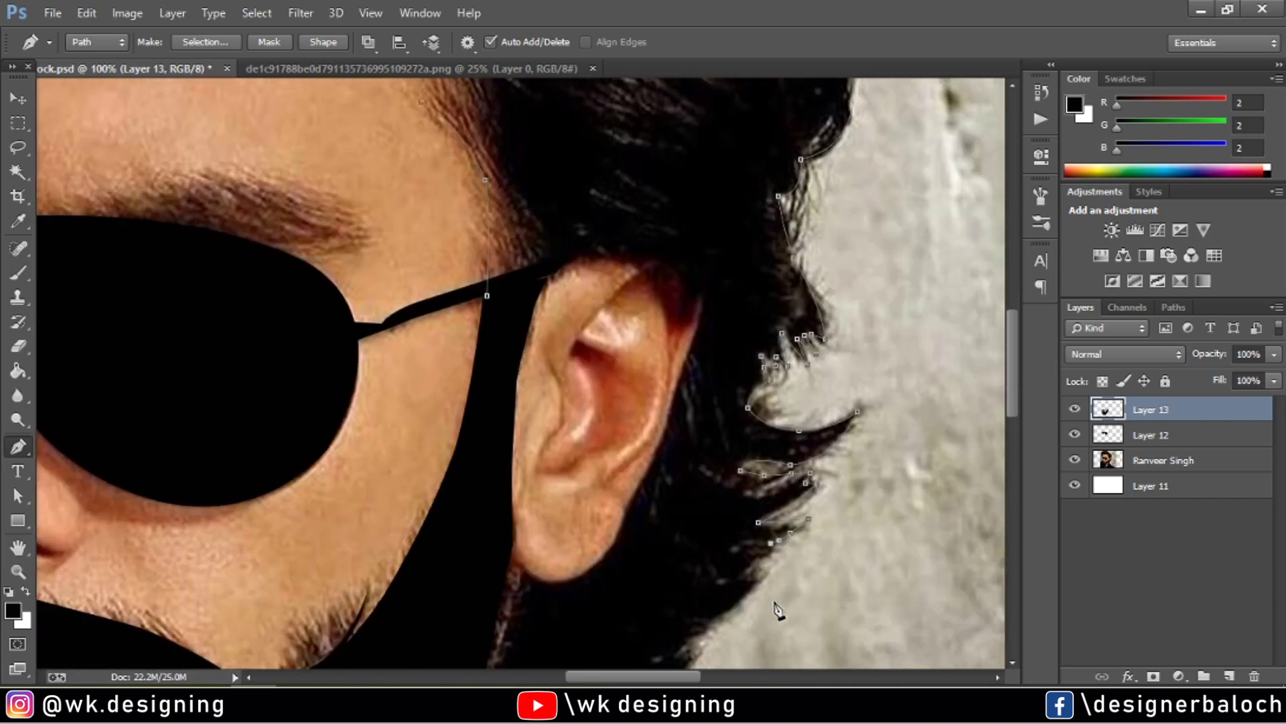
pyautogui.click(756, 583)
pyautogui.scroll(-1, 757, 583)
# Round the lower hair tip and curve the outline back toward the ear with a sharp corner.
pyautogui.click(713, 529)
pyautogui.moveTo(687, 548); pyautogui.dragTo(650, 570)
pyautogui.scroll(-1, 683, 563)
pyautogui.click(582, 579)
pyautogui.moveTo(495, 533); pyautogui.dragTo(482, 473)
pyautogui.keyDown('alt'); pyautogui.click(494, 529); pyautogui.keyUp('alt')
# Trace up the back of the ear and over it to the sunglasses, then fit the image.
pyautogui.scroll(2, 526, 429)
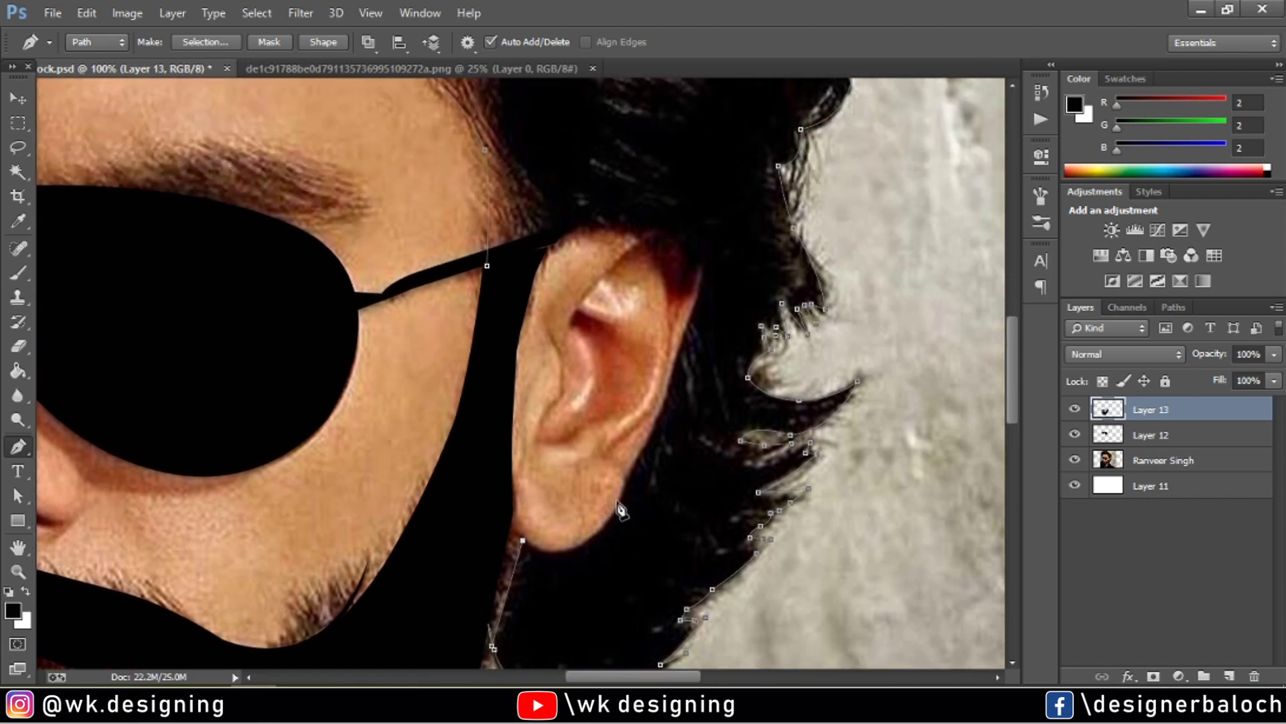
pyautogui.moveTo(624, 491); pyautogui.dragTo(673, 420)
pyautogui.hotkey('ctrl', 'z')
pyautogui.moveTo(672, 376); pyautogui.dragTo(683, 342)
pyautogui.click(703, 275)
pyautogui.moveTo(635, 233); pyautogui.dragTo(582, 245)
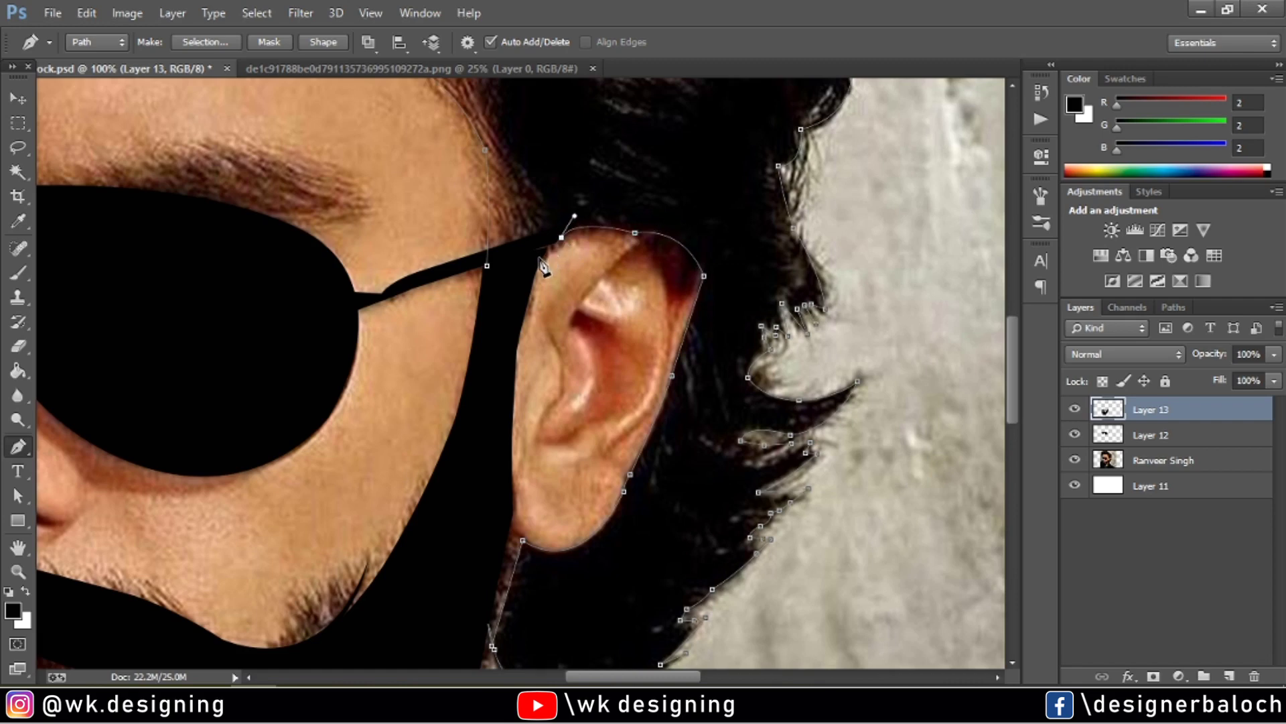
pyautogui.hotkey('ctrl', '0')
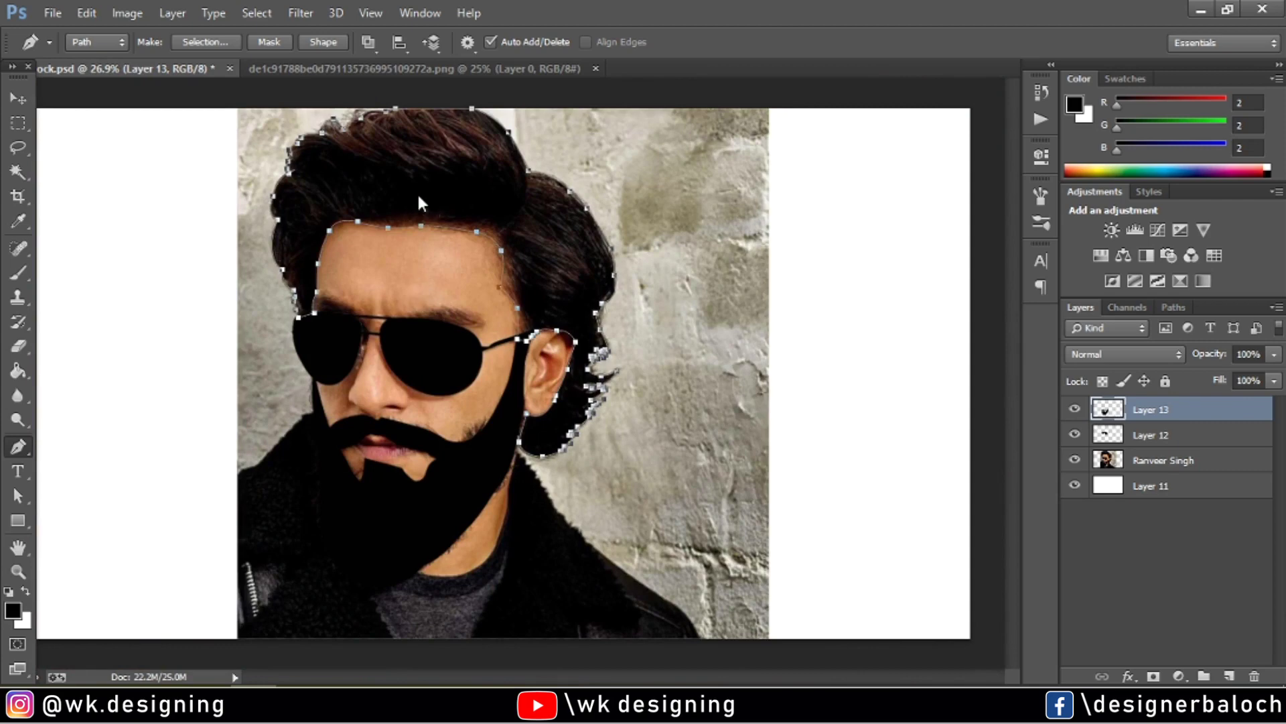
# Fill the hair outline path with solid black foreground colour and deselect the path.
pyautogui.rightClick(417, 196)
pyautogui.click(484, 304)
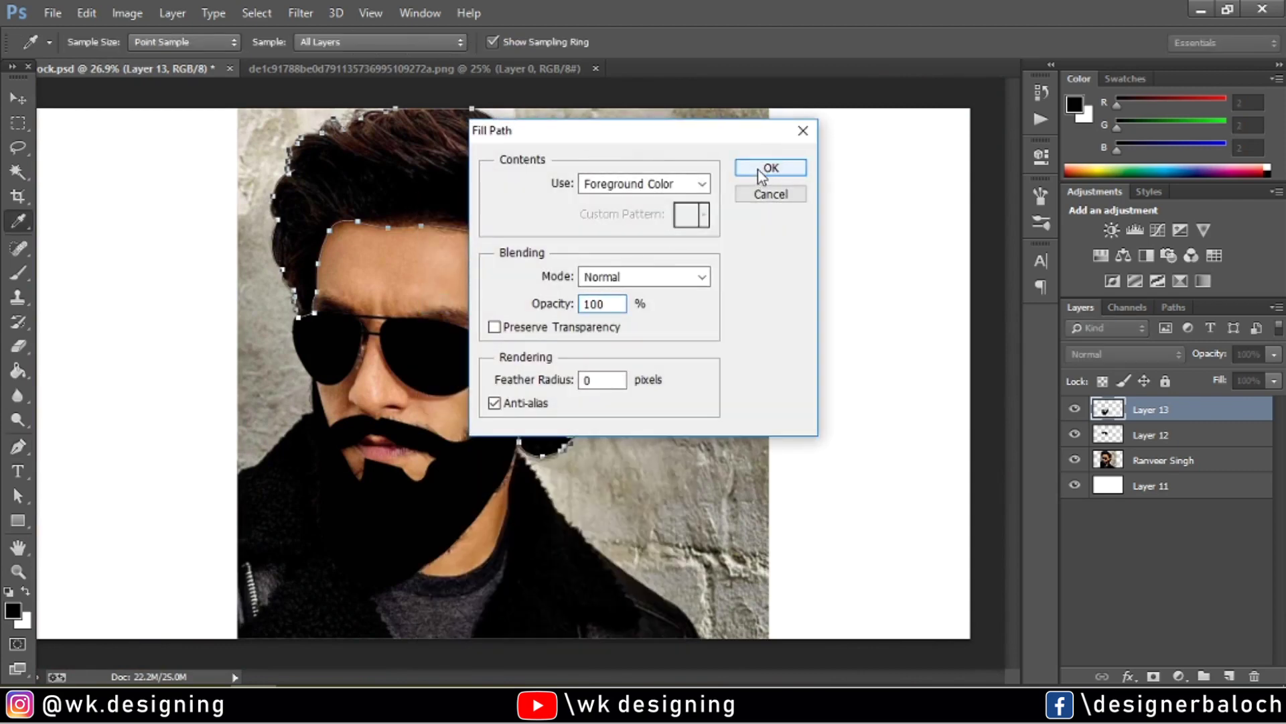
pyautogui.click(758, 170)
pyautogui.press('Return')
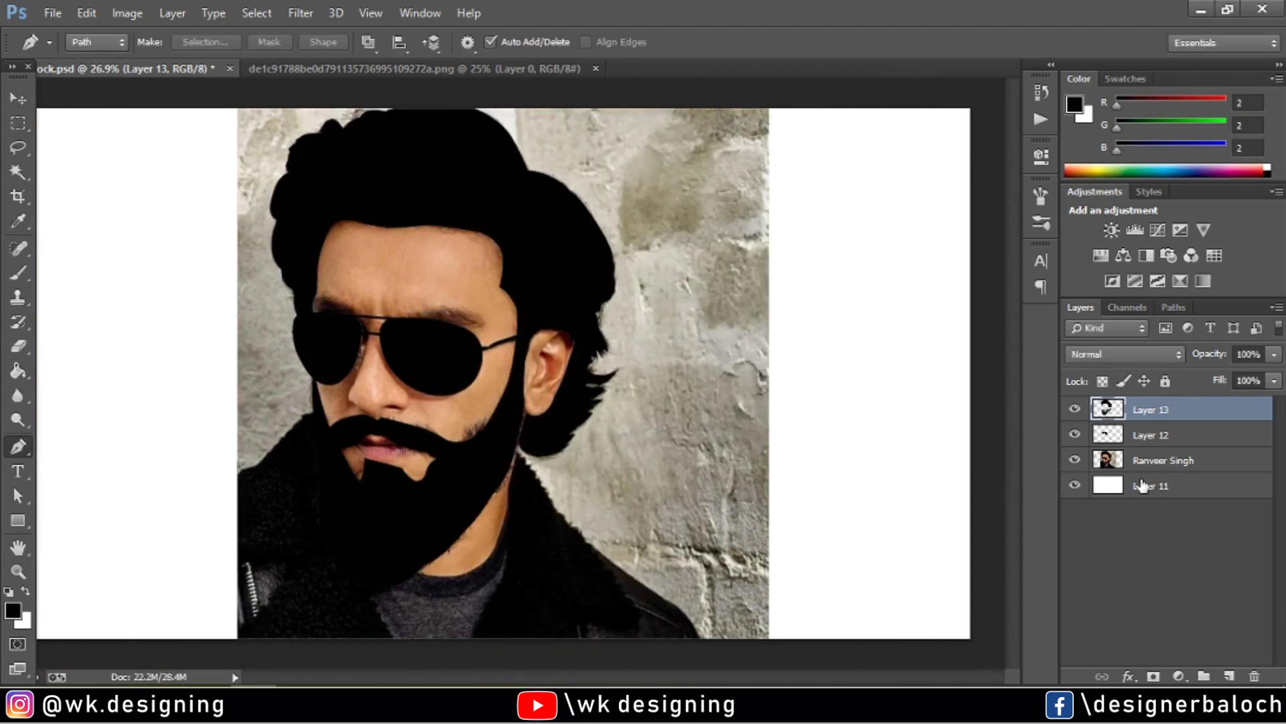
# Toggle the photo and sunglasses layers to compare, leaving the photo hidden behind the black silhouette.
pyautogui.moveTo(1074, 461); pyautogui.dragTo(1075, 434)
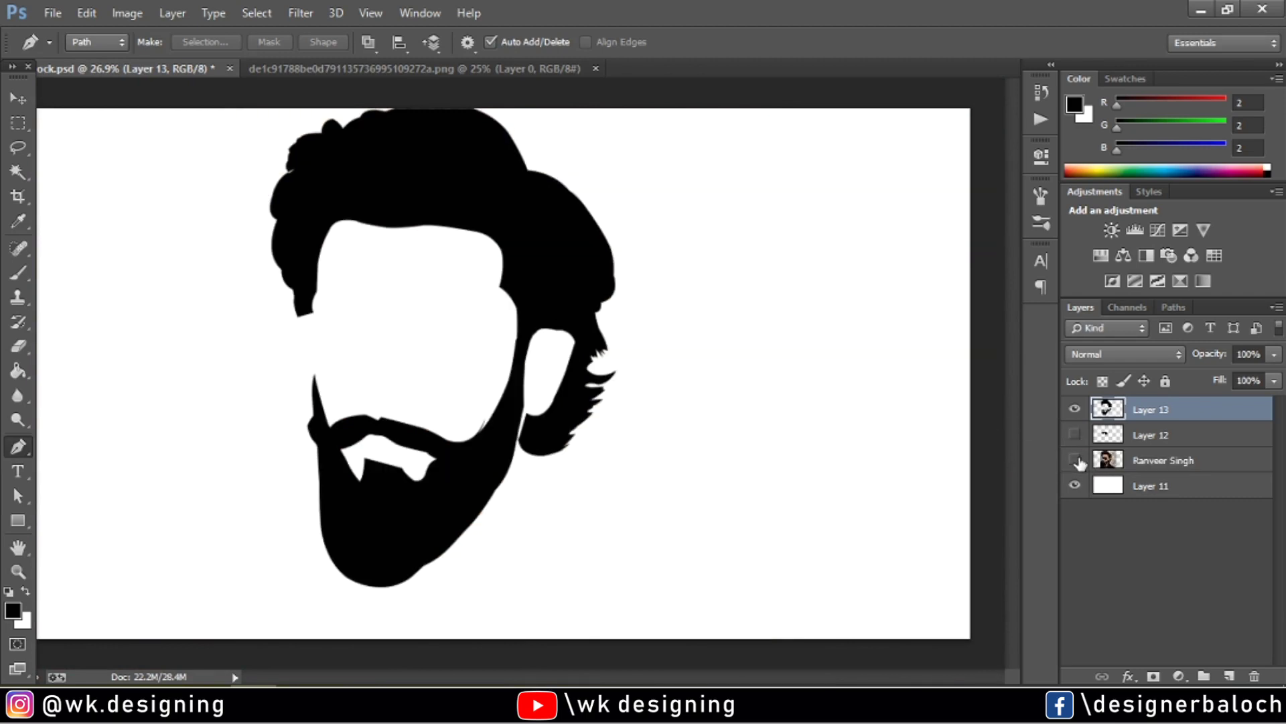
pyautogui.click(1075, 460)
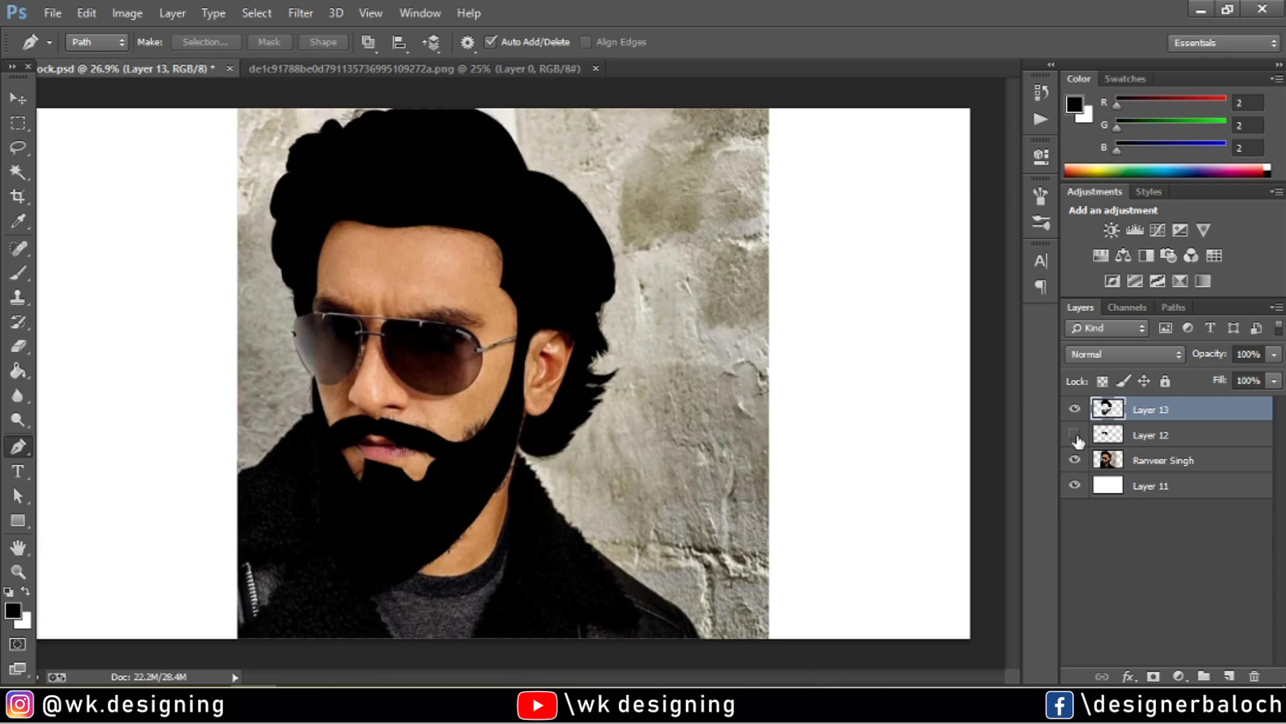
pyautogui.click(1074, 435)
pyautogui.click(1074, 460)
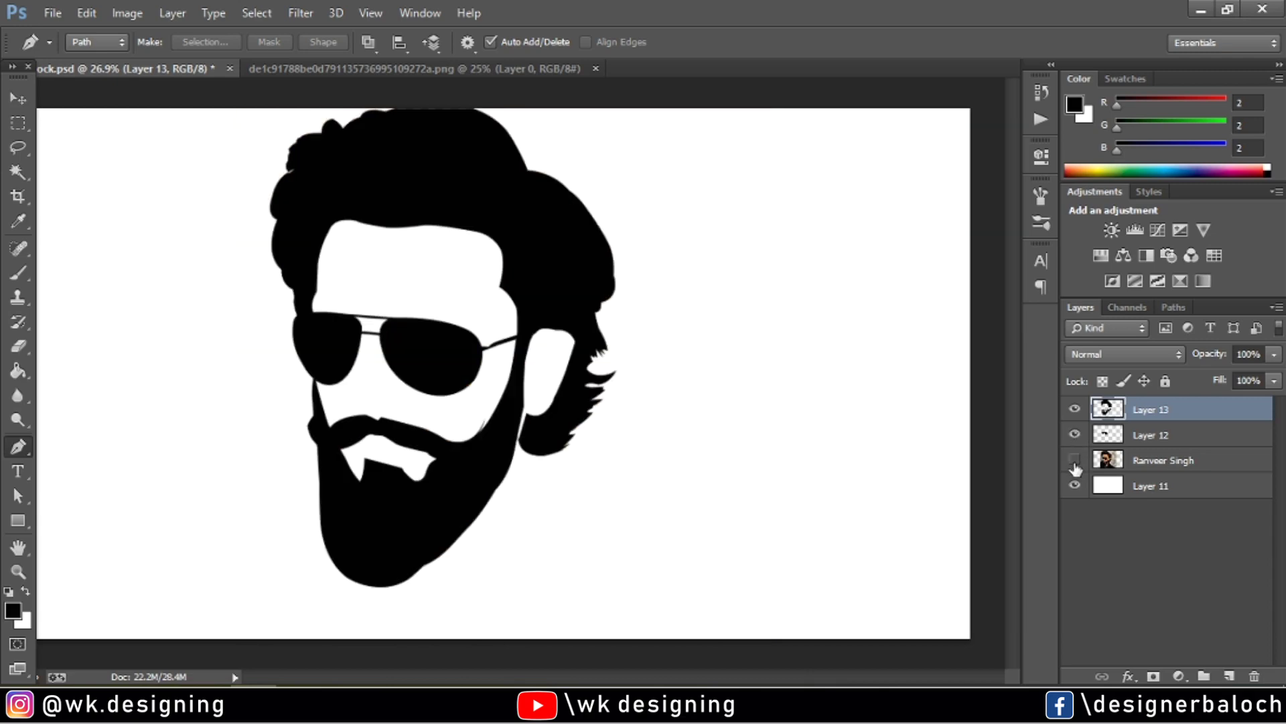
pyautogui.click(1075, 460)
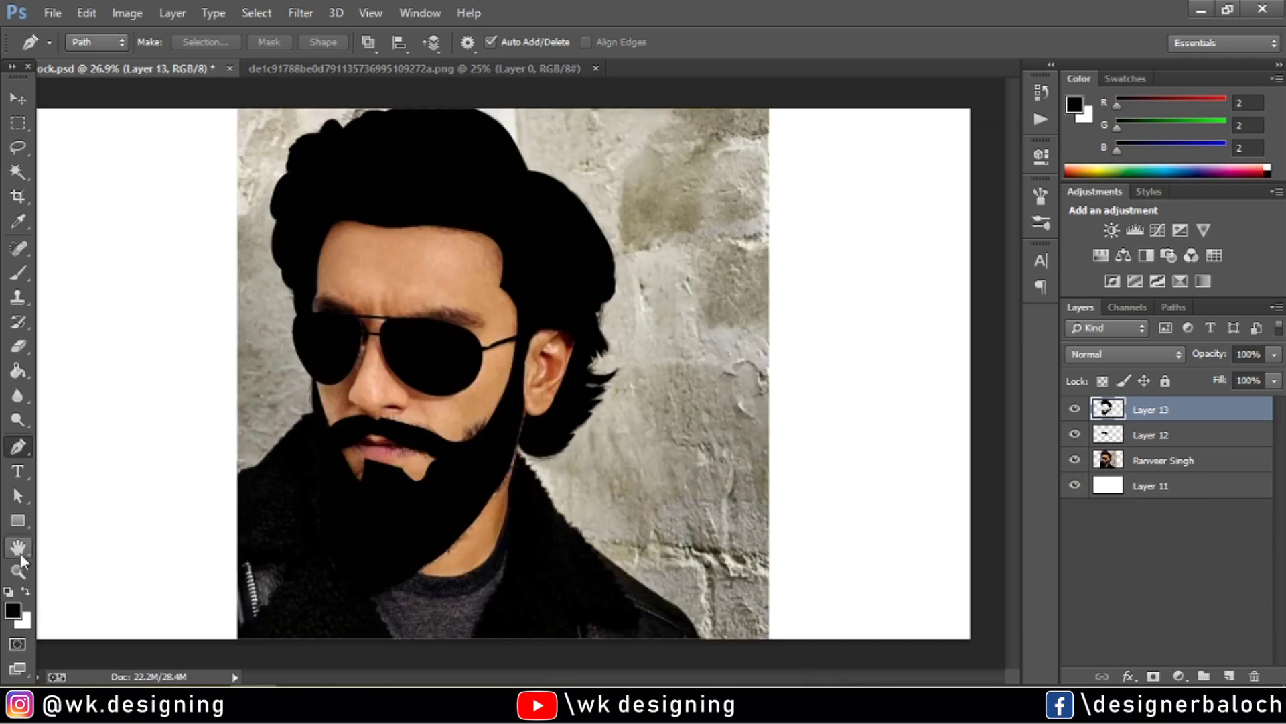
pyautogui.click(18, 570)
pyautogui.moveTo(364, 517); pyautogui.dragTo(526, 328)
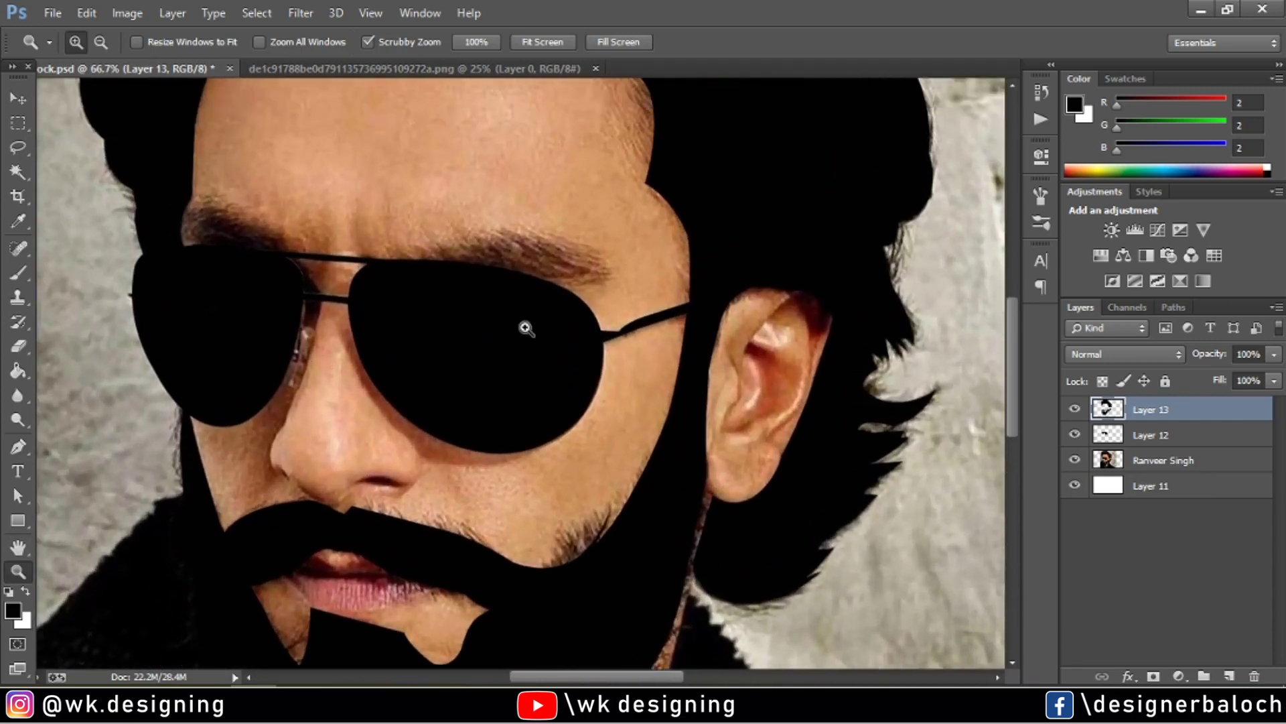
pyautogui.keyDown('alt'); pyautogui.click(506, 385); pyautogui.keyUp('alt')
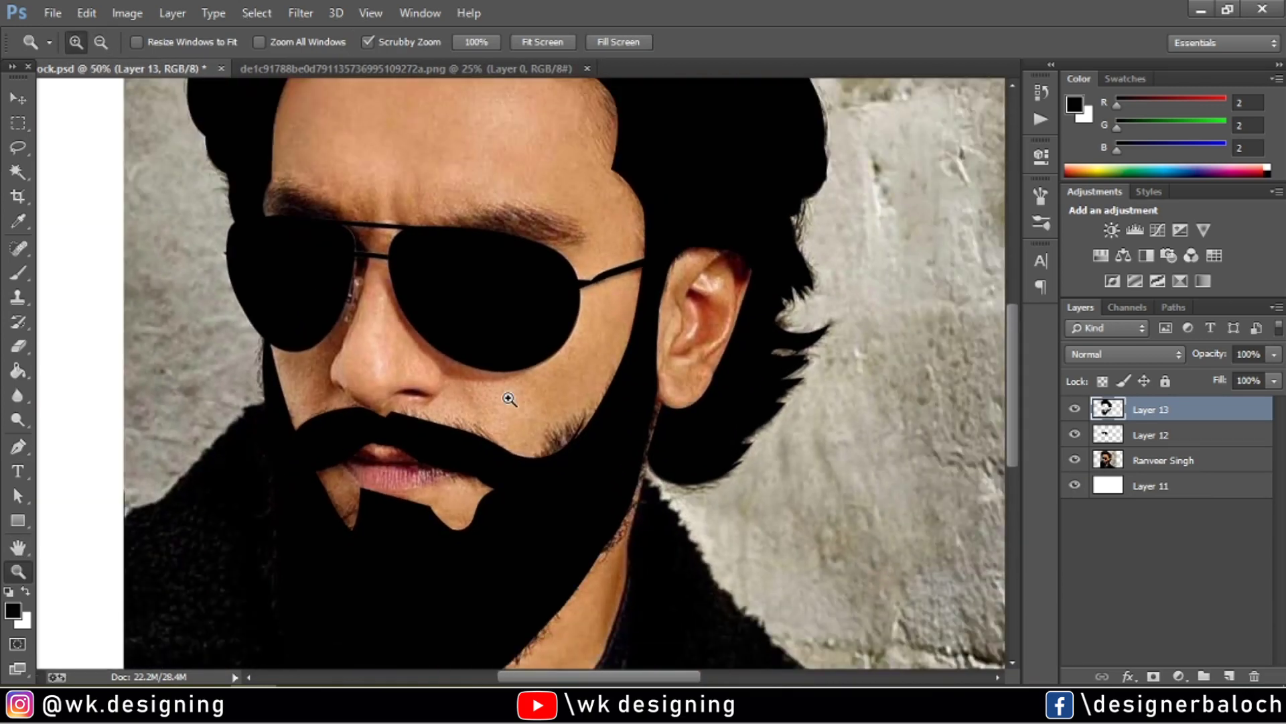
pyautogui.keyDown('alt'); pyautogui.click(509, 398); pyautogui.keyUp('alt')
pyautogui.click(1075, 461)
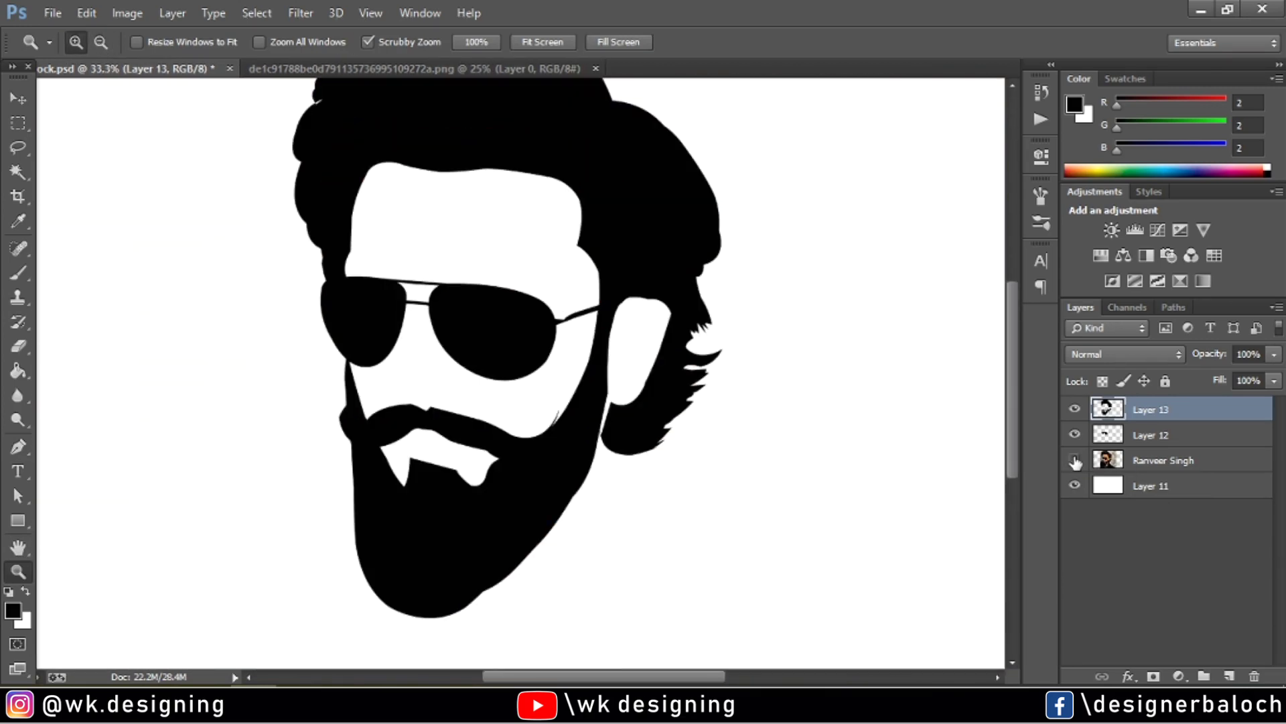
pyautogui.press('v')
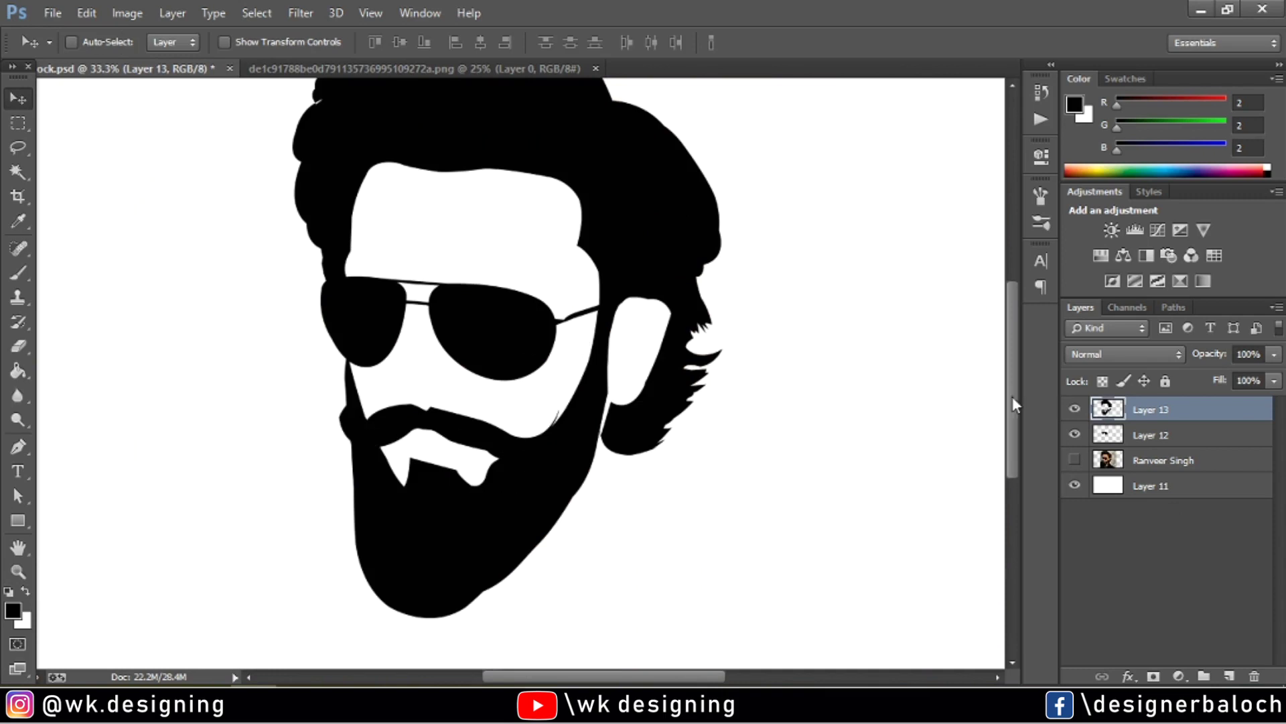
# Trace the face outline from the left hairline down the cheek and along the beard edge.
pyautogui.click(19, 446)
pyautogui.click(331, 172)
pyautogui.moveTo(352, 386); pyautogui.dragTo(360, 408)
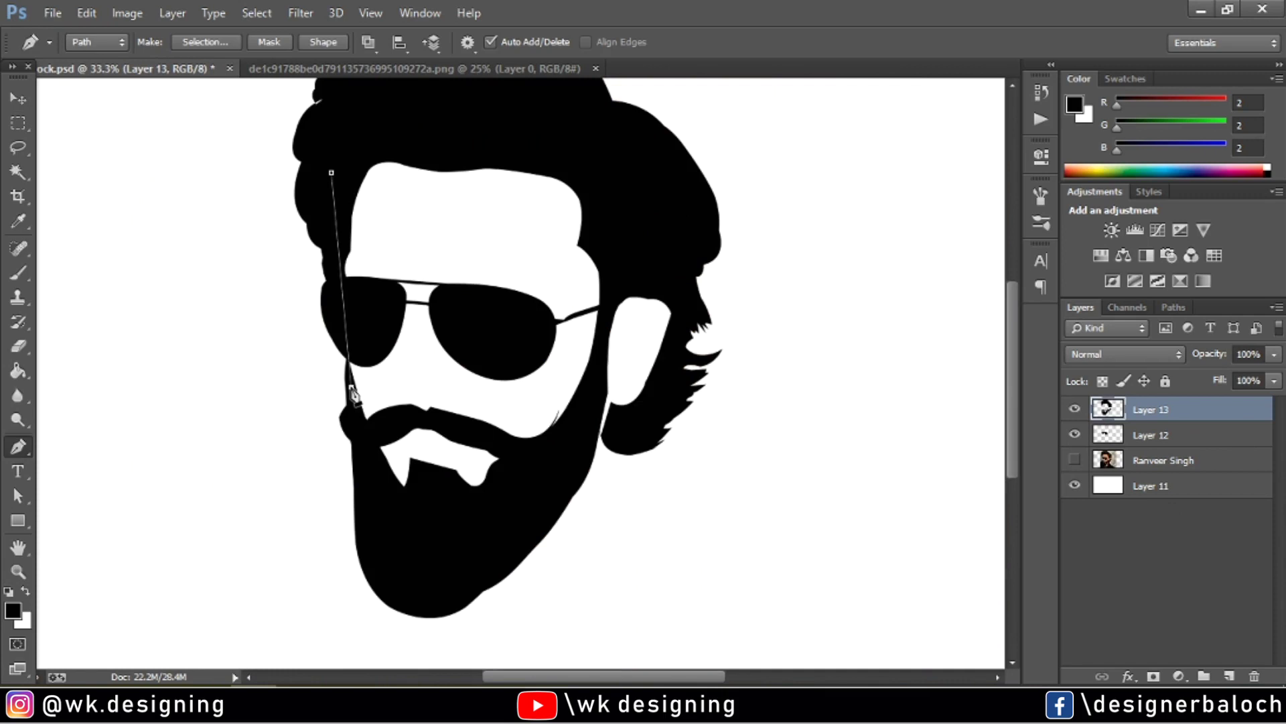
pyautogui.click(370, 461)
pyautogui.click(381, 493)
pyautogui.click(397, 517)
pyautogui.click(465, 511)
pyautogui.click(530, 489)
pyautogui.moveTo(575, 426); pyautogui.dragTo(608, 380)
# Trace up the right side and along the hairline to close the face path, then add an empty layer.
pyautogui.click(600, 362)
pyautogui.click(609, 298)
pyautogui.click(610, 241)
pyautogui.click(605, 187)
pyautogui.click(554, 148)
pyautogui.moveTo(503, 140); pyautogui.dragTo(512, 139)
pyautogui.click(381, 141)
pyautogui.click(331, 172)
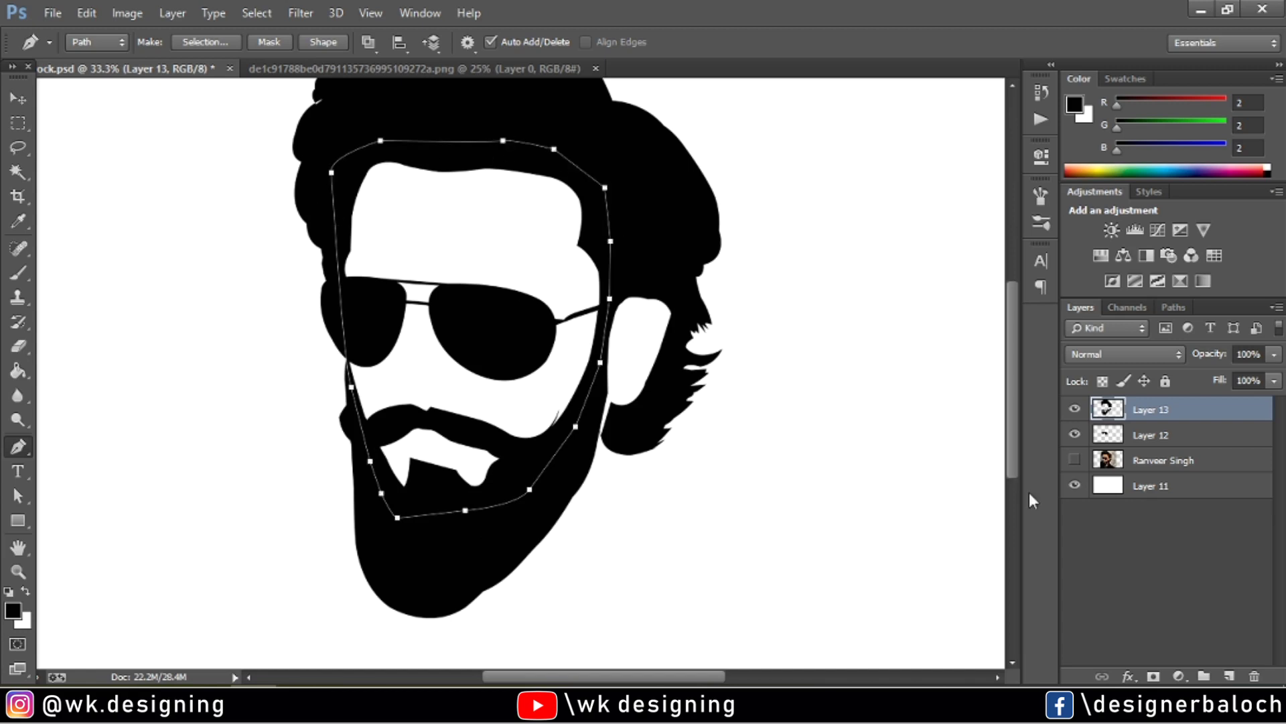
pyautogui.click(1228, 675)
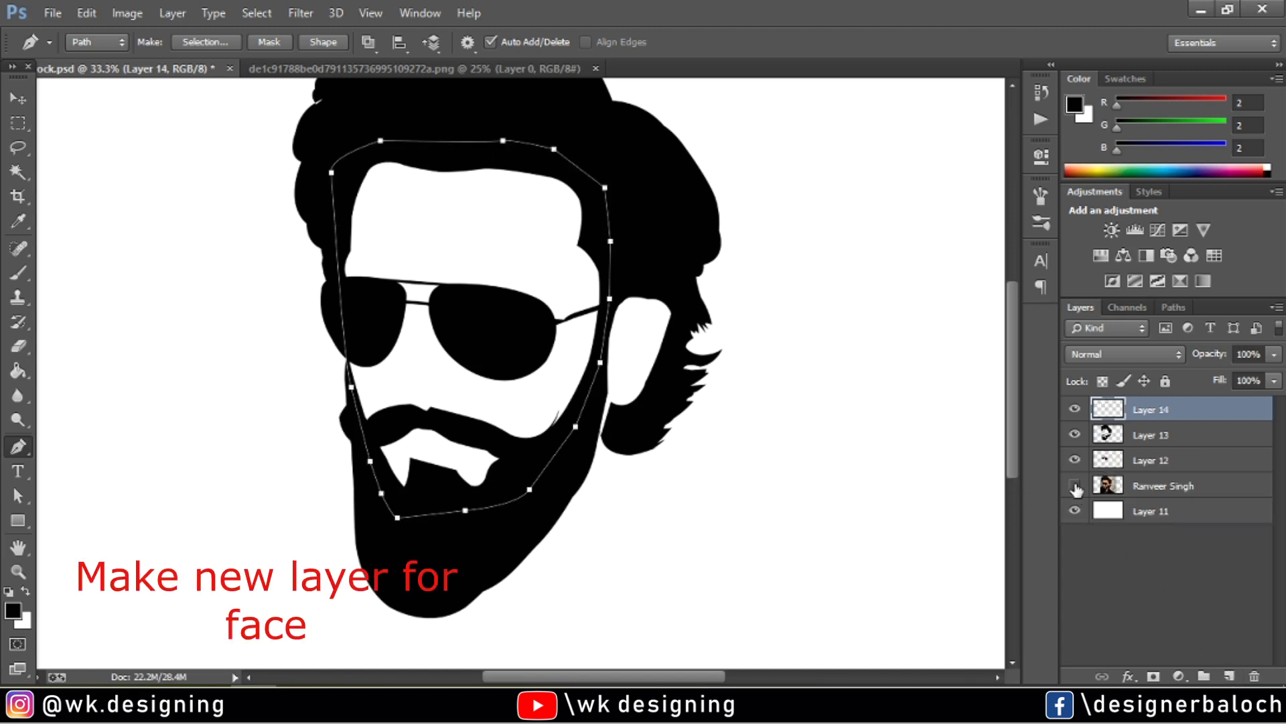
# Show the reference photo and sample the cheek's skin tone as the foreground colour.
pyautogui.click(1074, 485)
pyautogui.click(18, 221)
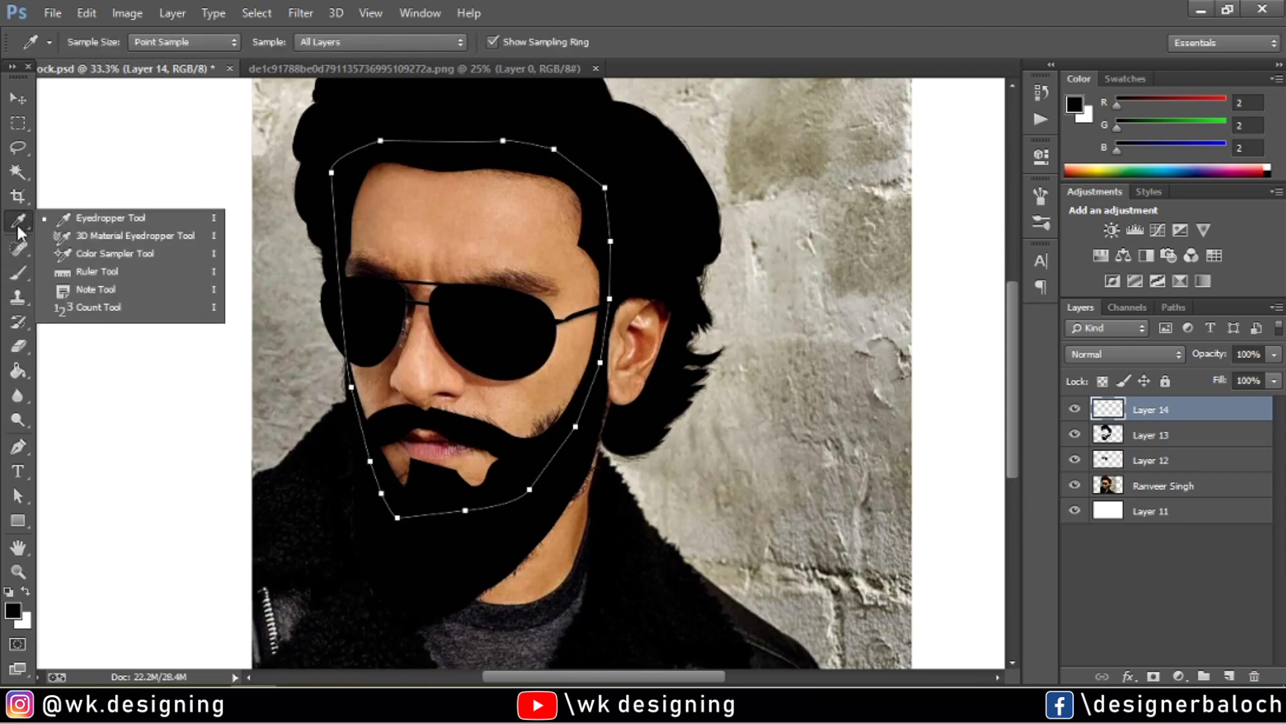
pyautogui.click(85, 228)
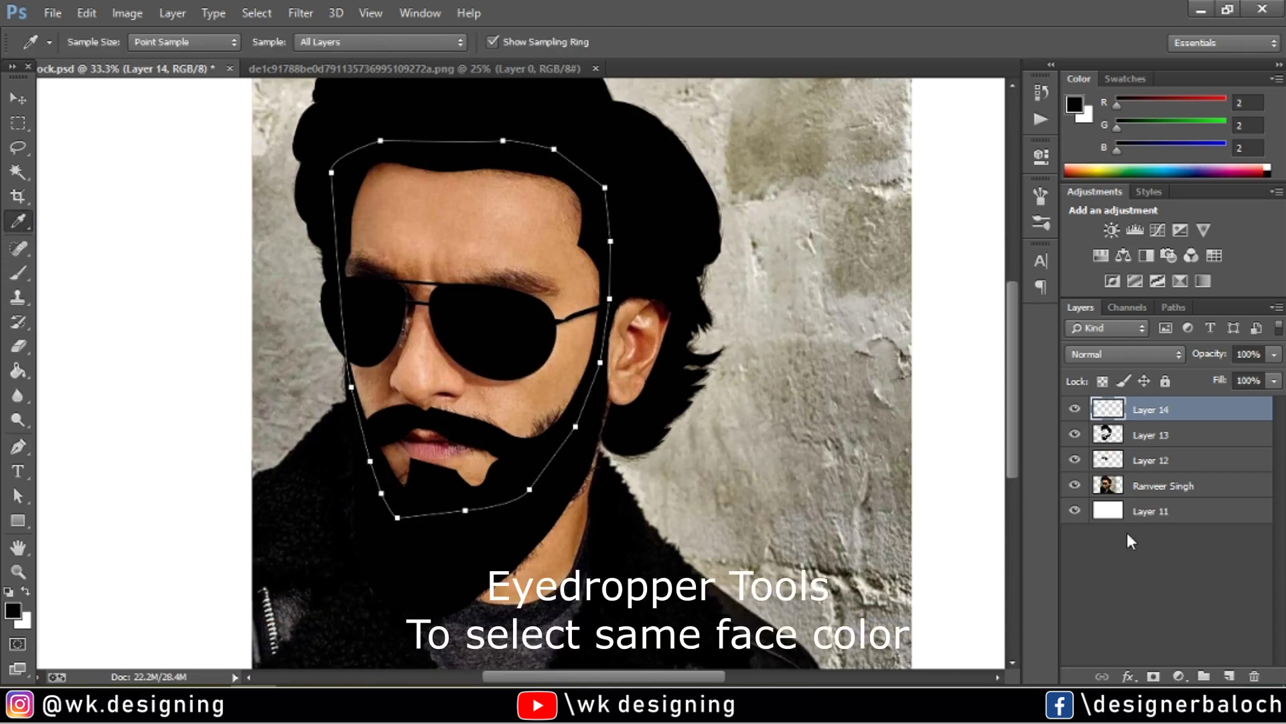
pyautogui.click(556, 377)
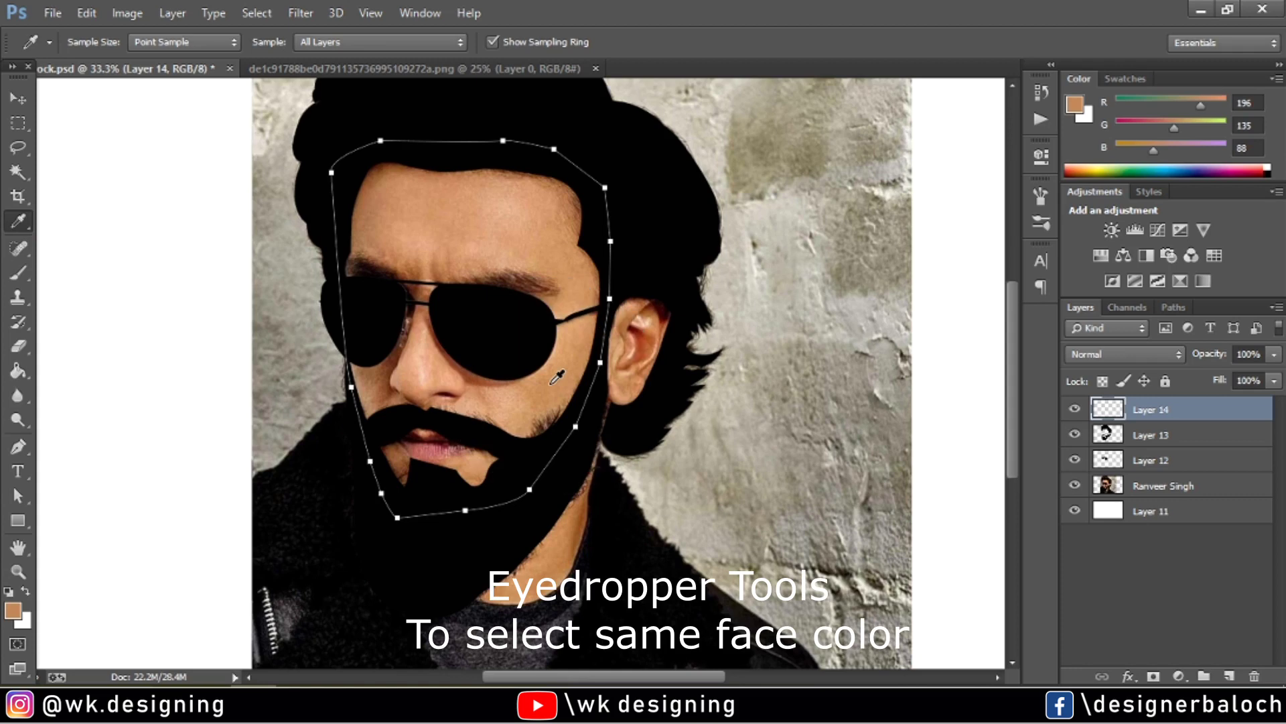
pyautogui.click(18, 99)
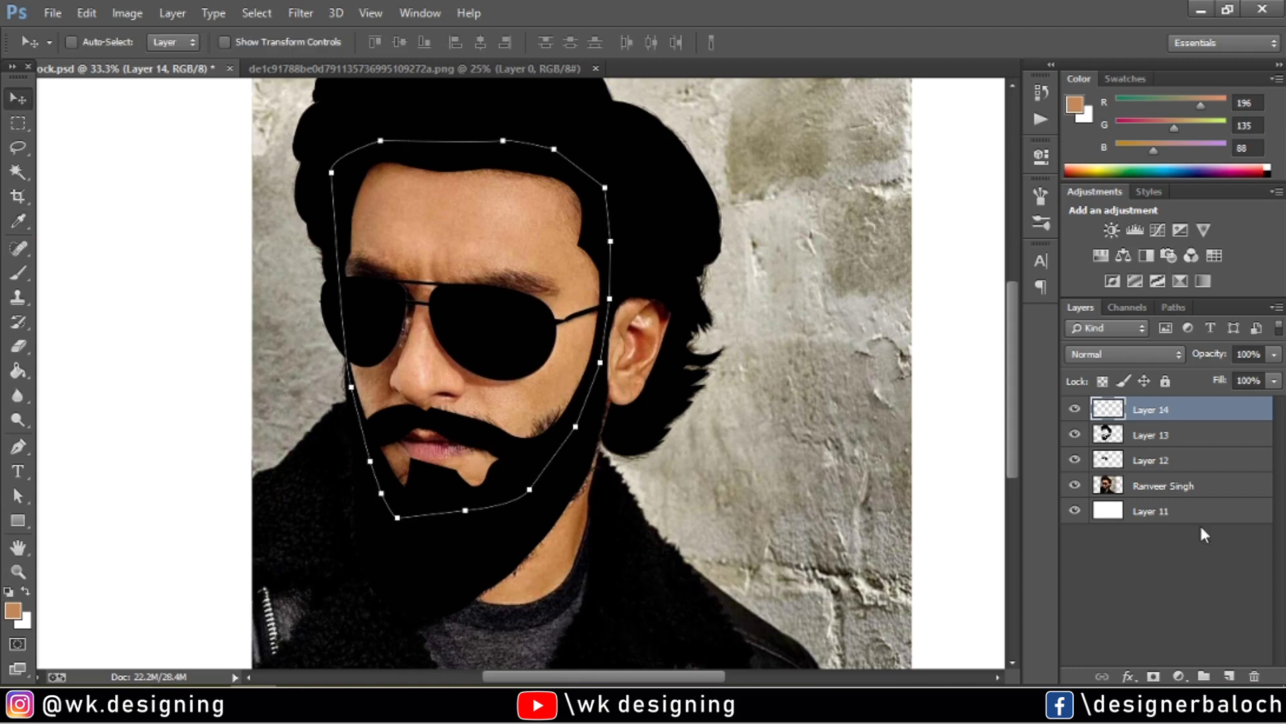
pyautogui.rightClick(505, 397)
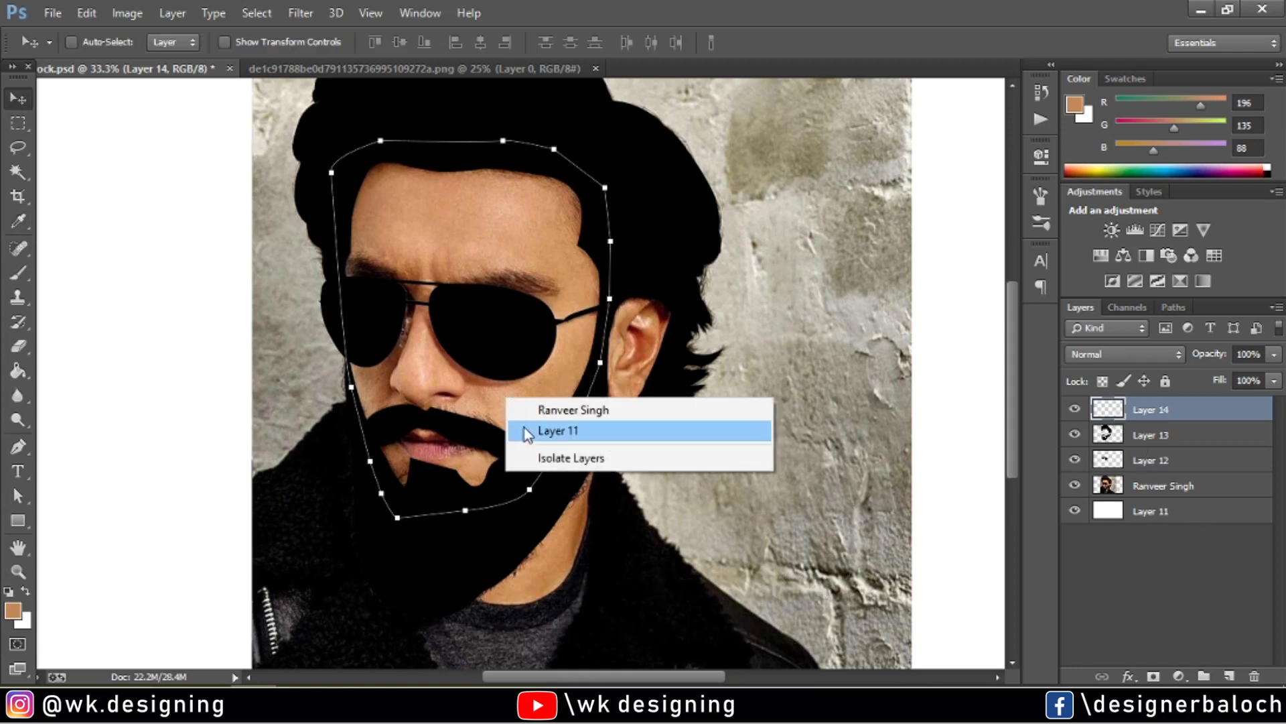
pyautogui.click(295, 406)
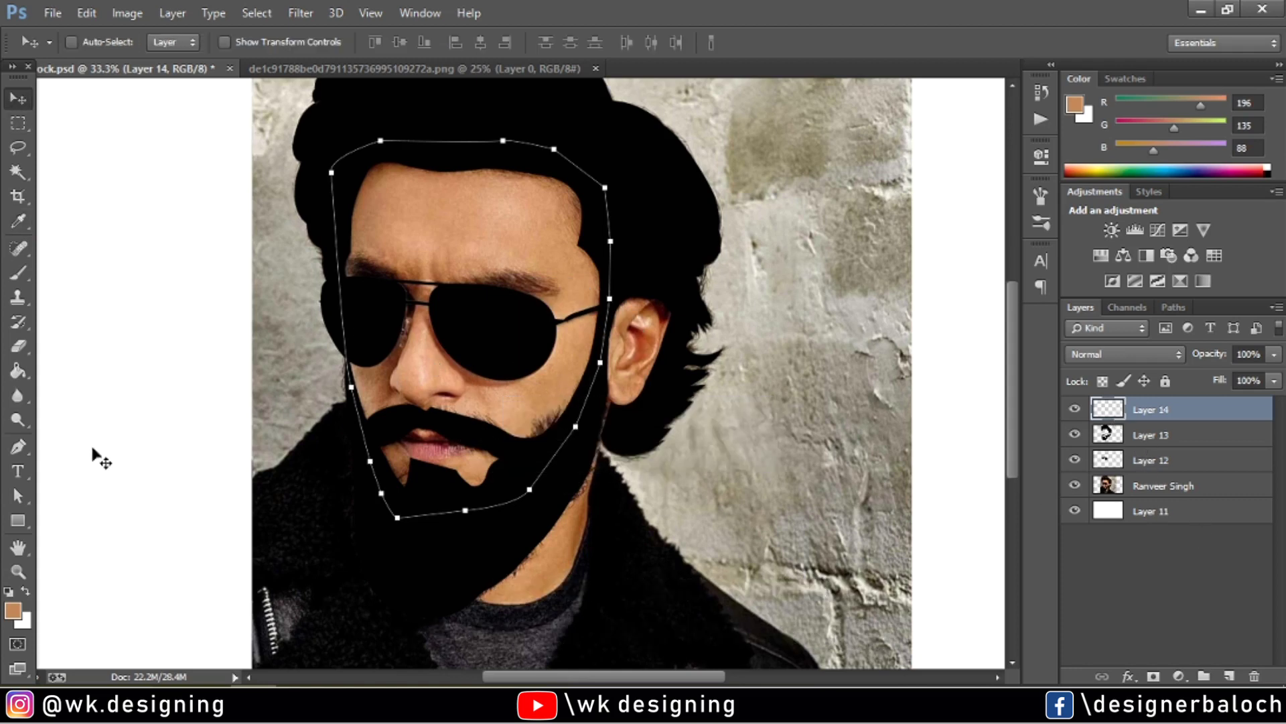
# Fill the face path with the sampled skin tone and deselect the path.
pyautogui.click(18, 446)
pyautogui.rightClick(482, 392)
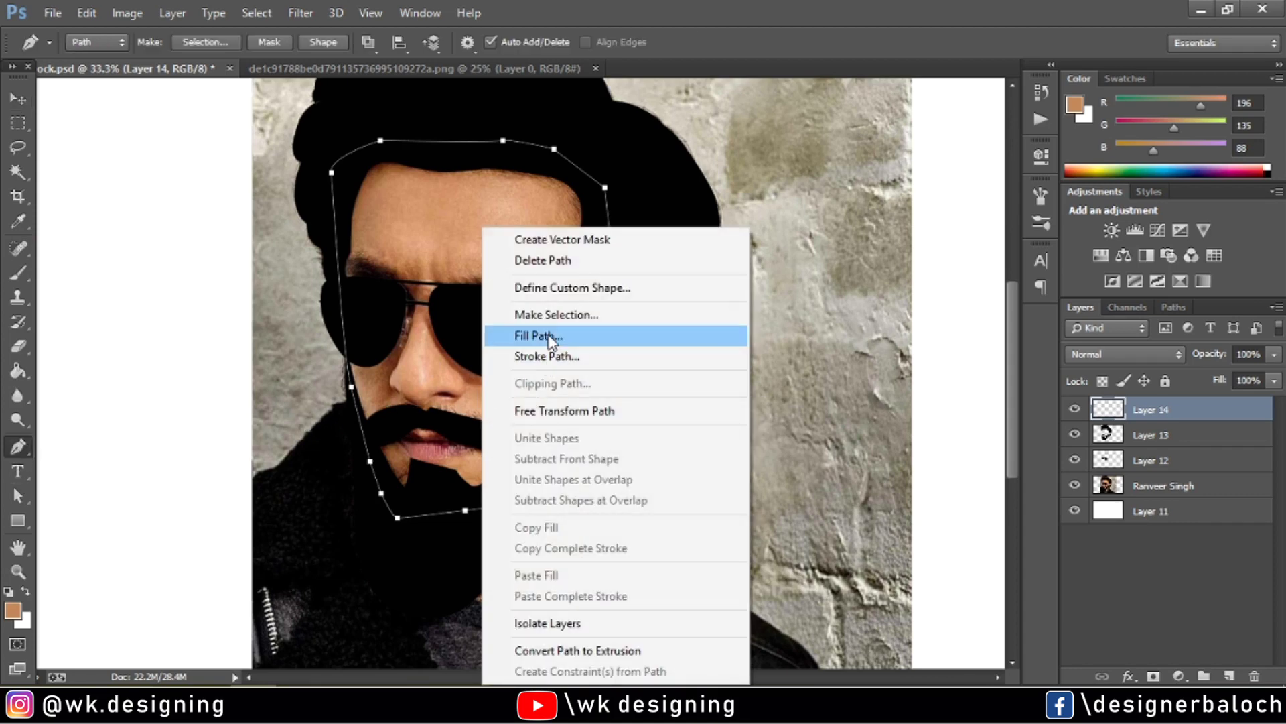
pyautogui.click(550, 335)
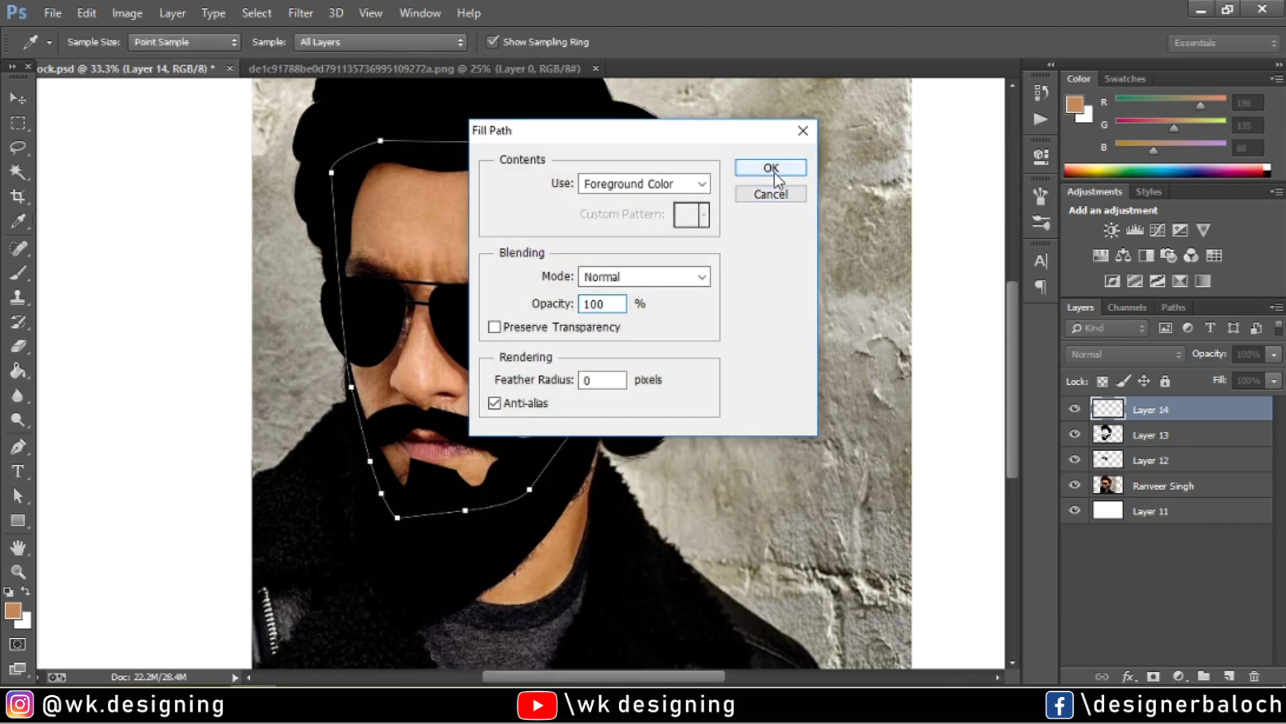
pyautogui.click(770, 169)
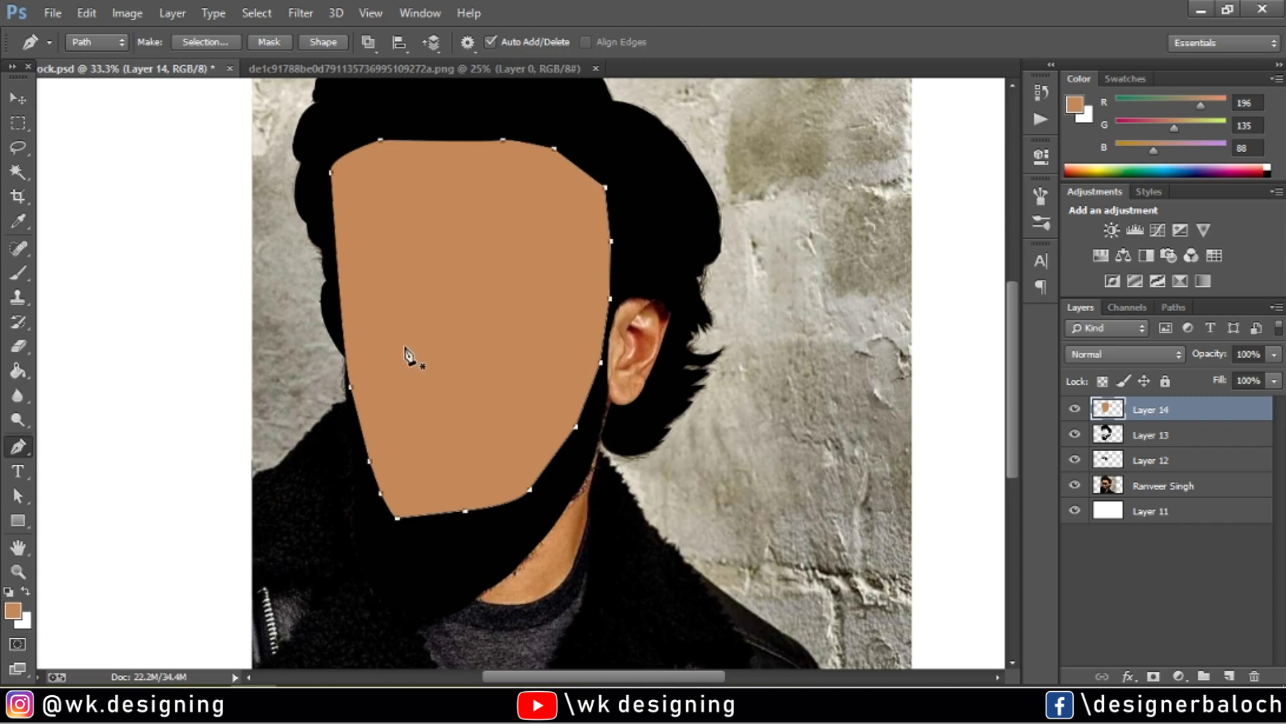
pyautogui.press('Return')
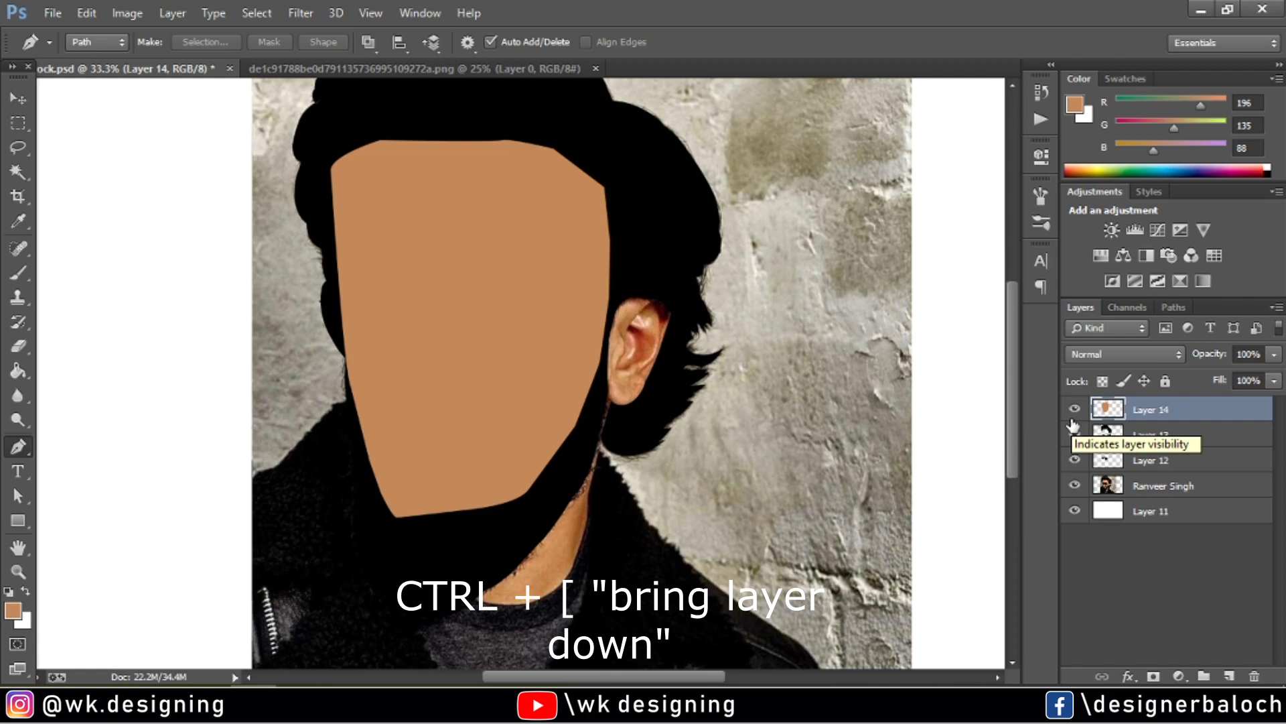
# Move the face layer below the beard, hide the reference photo, and undo the tan fill.
pyautogui.hotkey('ctrl', '[')
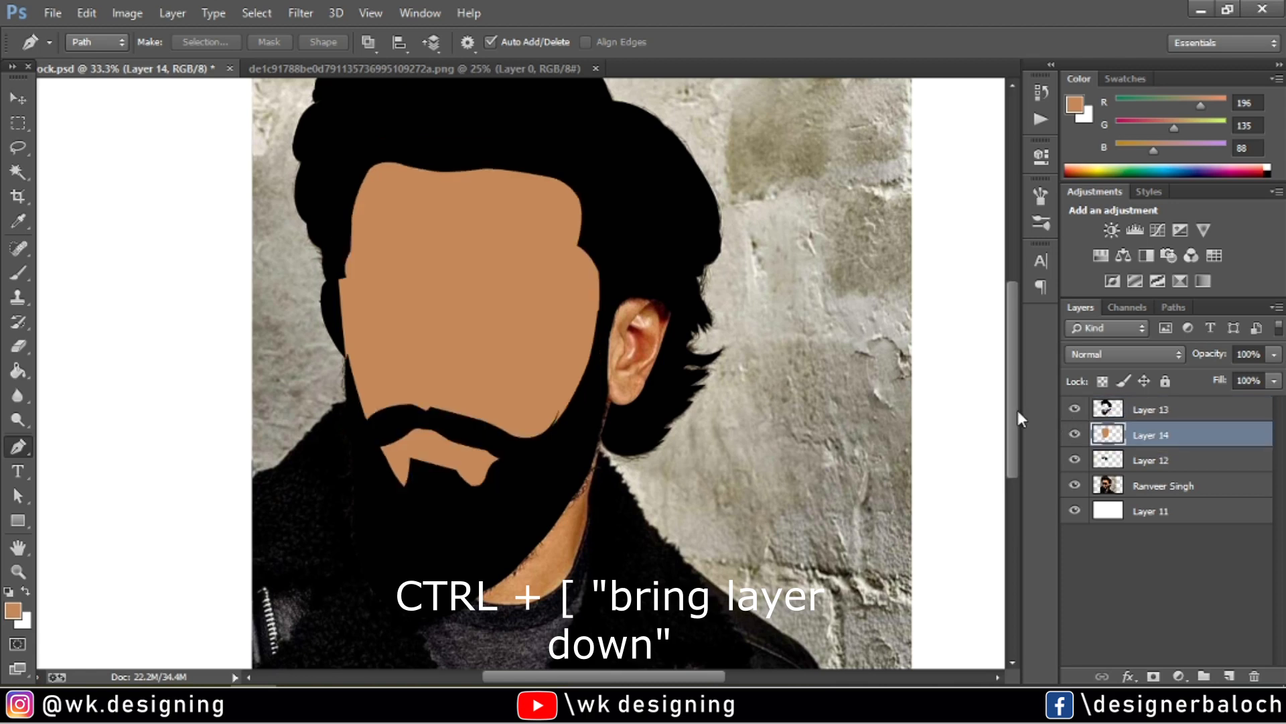
pyautogui.click(1075, 485)
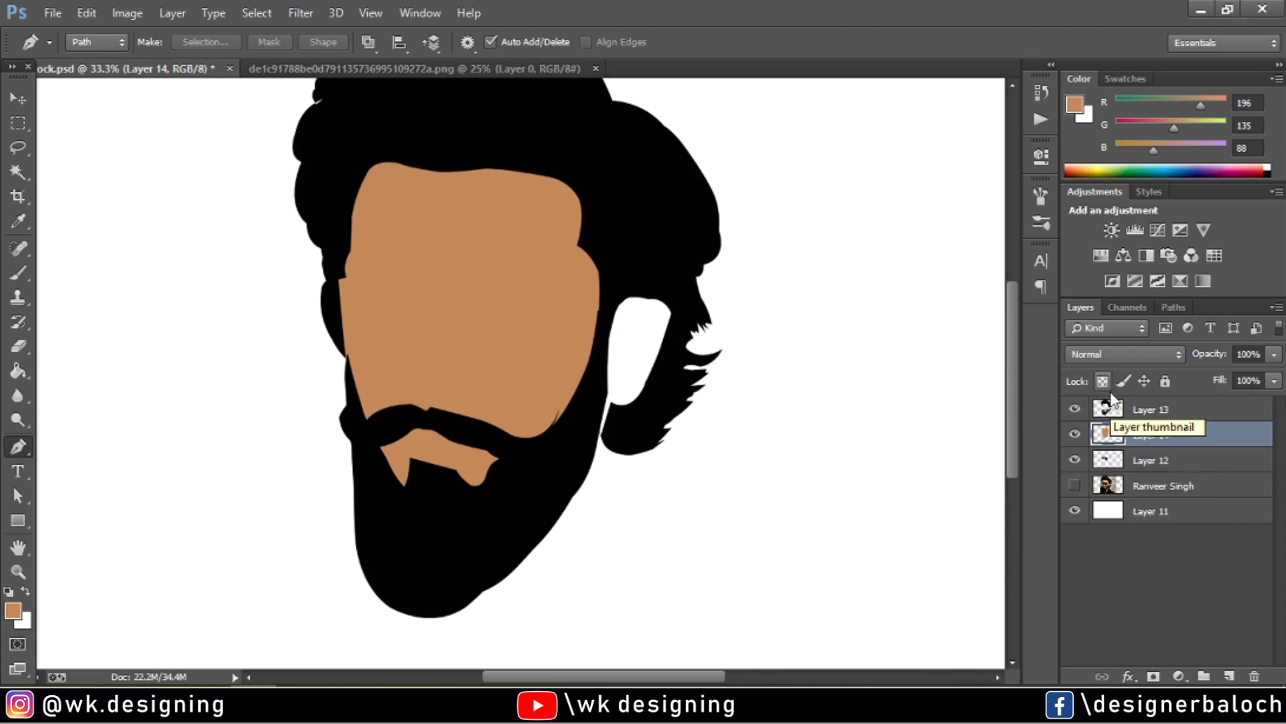
pyautogui.scroll(1, 525, 516)
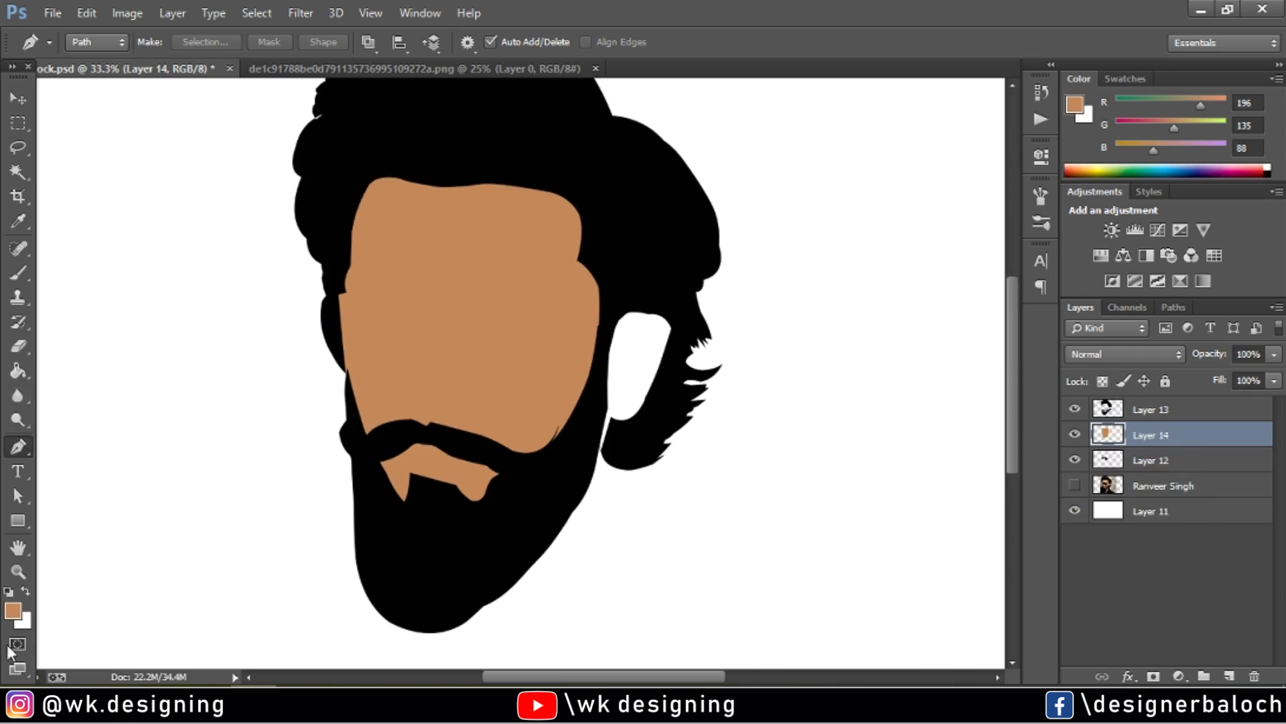
pyautogui.hotkey('ctrl', 'alt', 'z')
pyautogui.hotkey('ctrl', 'alt', 'z')
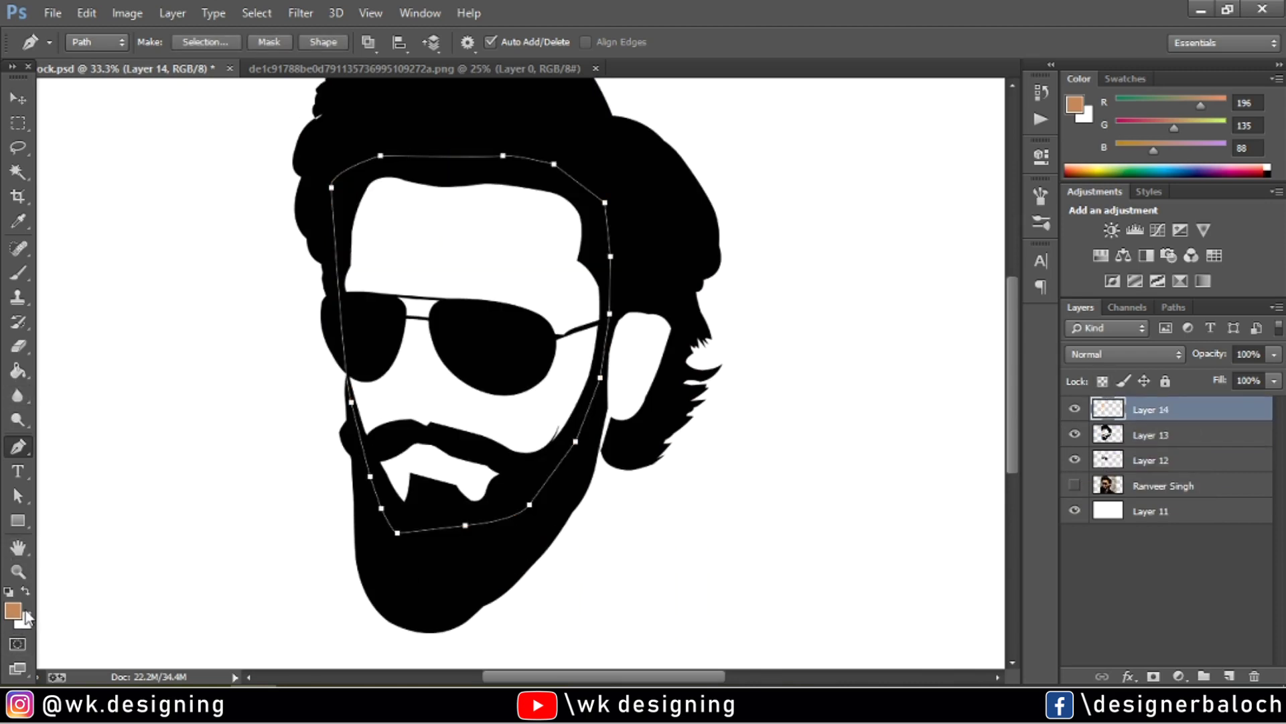
# Set the foreground colour to a lighter peach skin tone.
pyautogui.click(25, 613)
pyautogui.moveTo(798, 209)
pyautogui.mouseDown()
pyautogui.moveTo(815, 178)
pyautogui.moveTo(790, 157)
pyautogui.mouseUp()
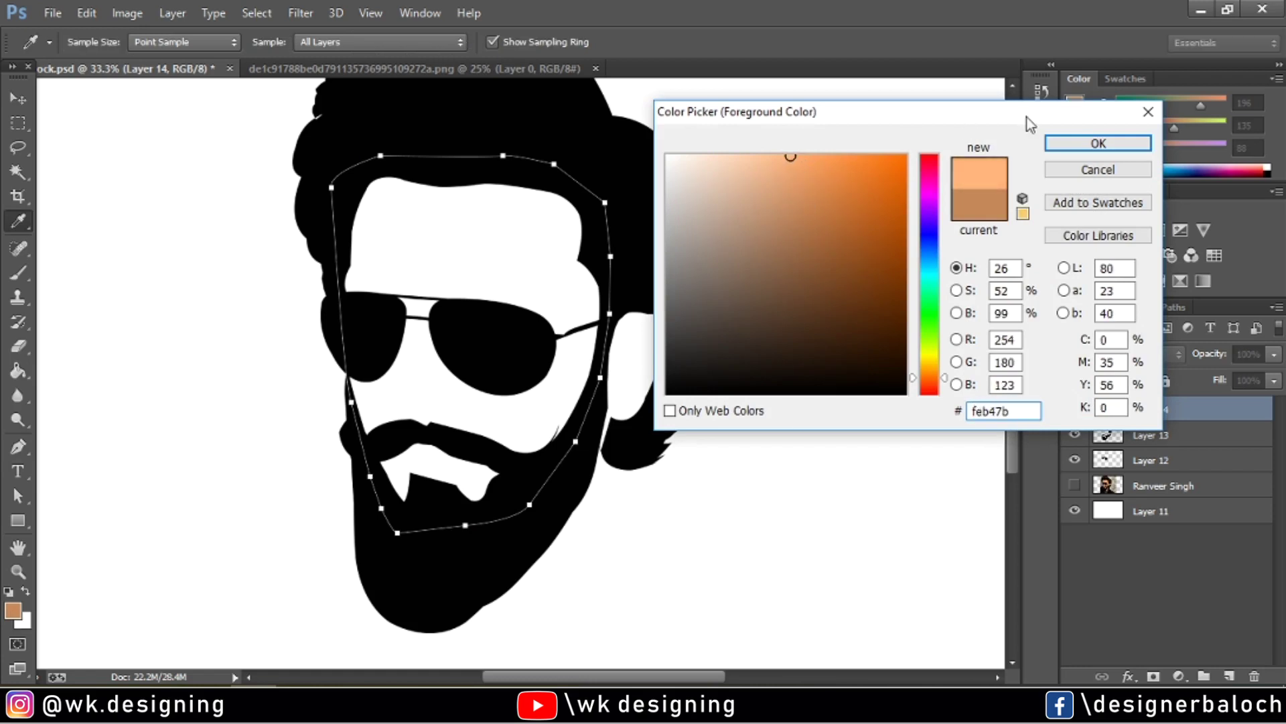
pyautogui.click(1093, 143)
# Fill the face path with peach, move Layer 14 beneath beard and hair, and show the photo.
pyautogui.press('p')
pyautogui.rightClick(523, 410)
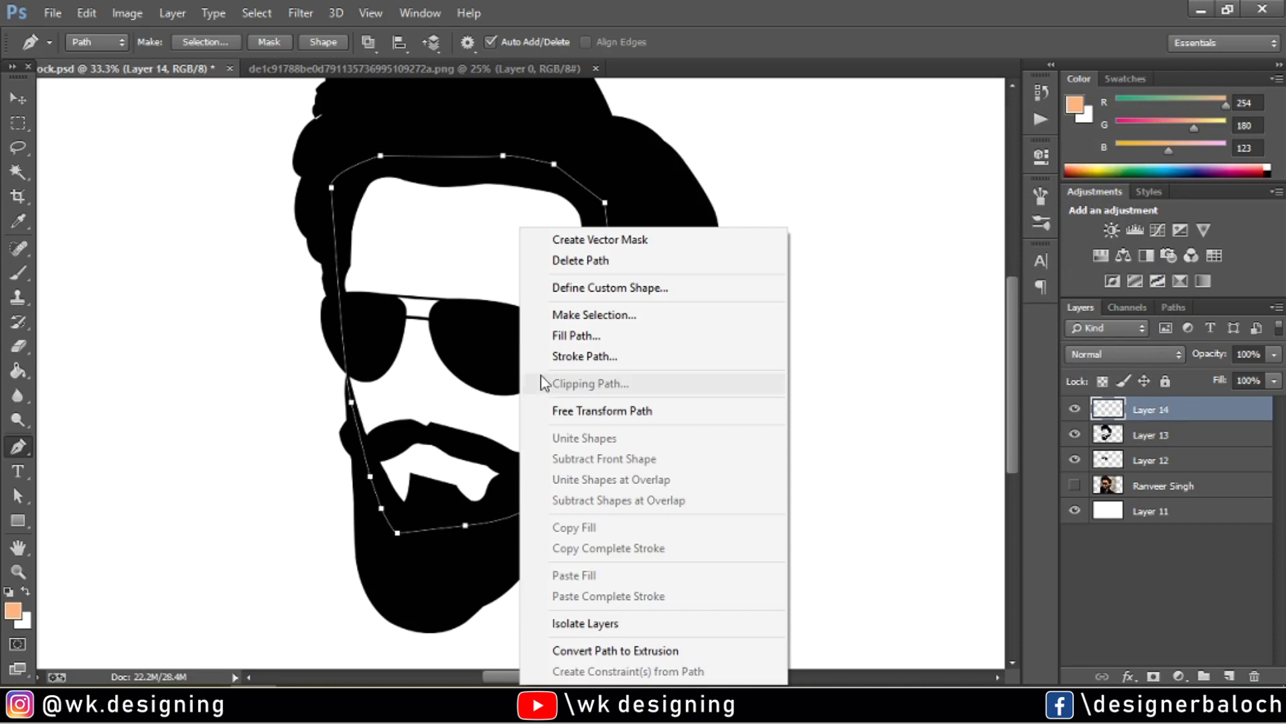
pyautogui.click(566, 336)
pyautogui.click(771, 168)
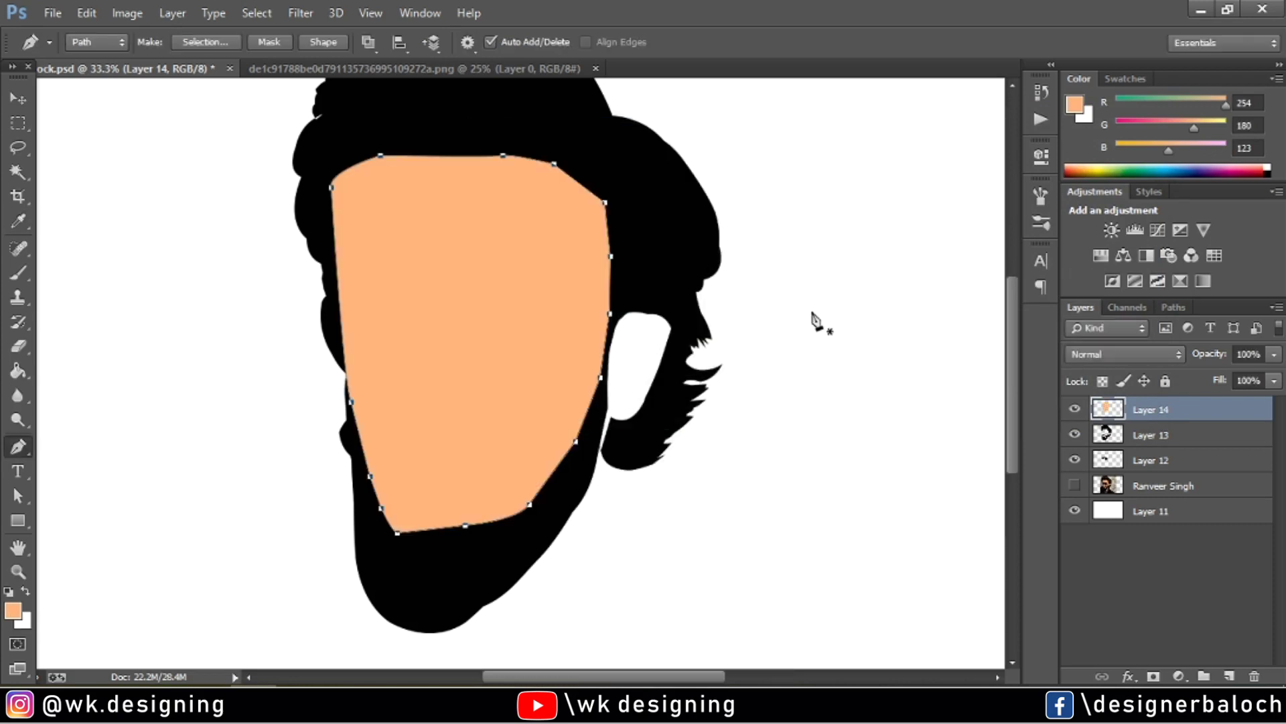
pyautogui.press('Return')
pyautogui.hotkey('ctrl', '[')
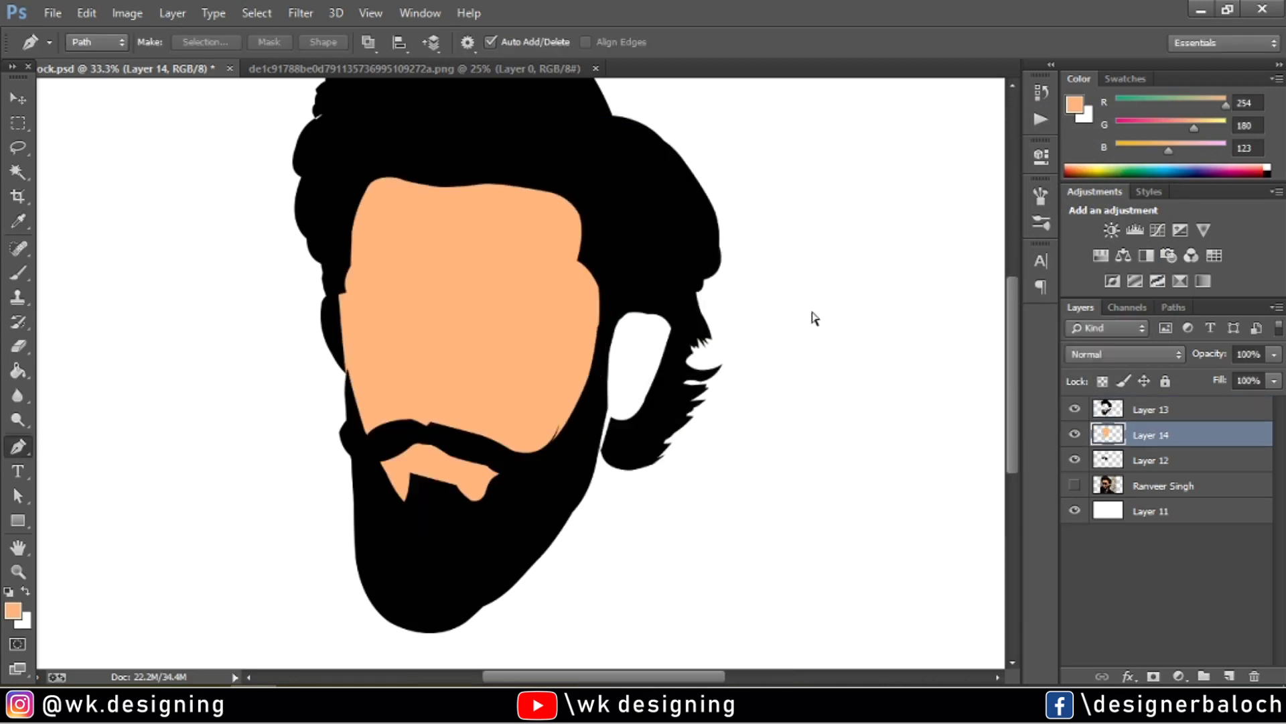
pyautogui.click(1074, 486)
pyautogui.click(1075, 485)
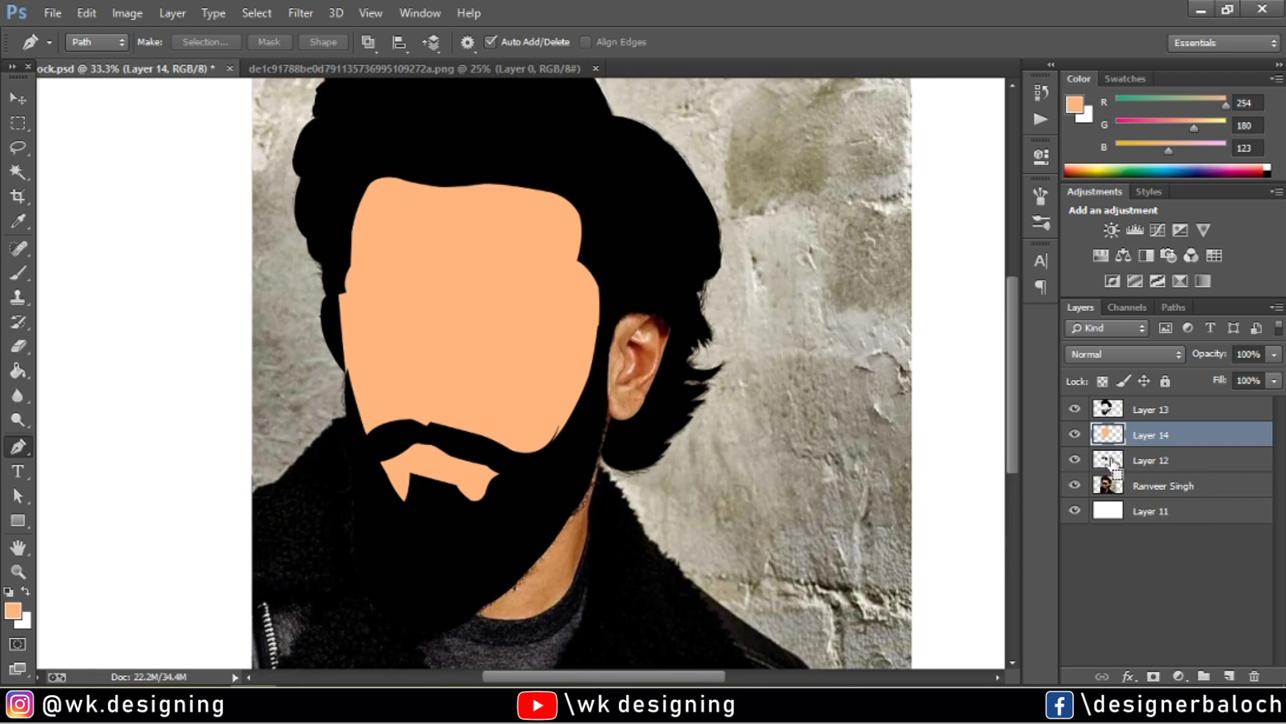
# Move the face layer below the sunglasses layer and zoom in close on the eyes.
pyautogui.moveTo(1110, 462); pyautogui.dragTo(1112, 469)
pyautogui.click(18, 571)
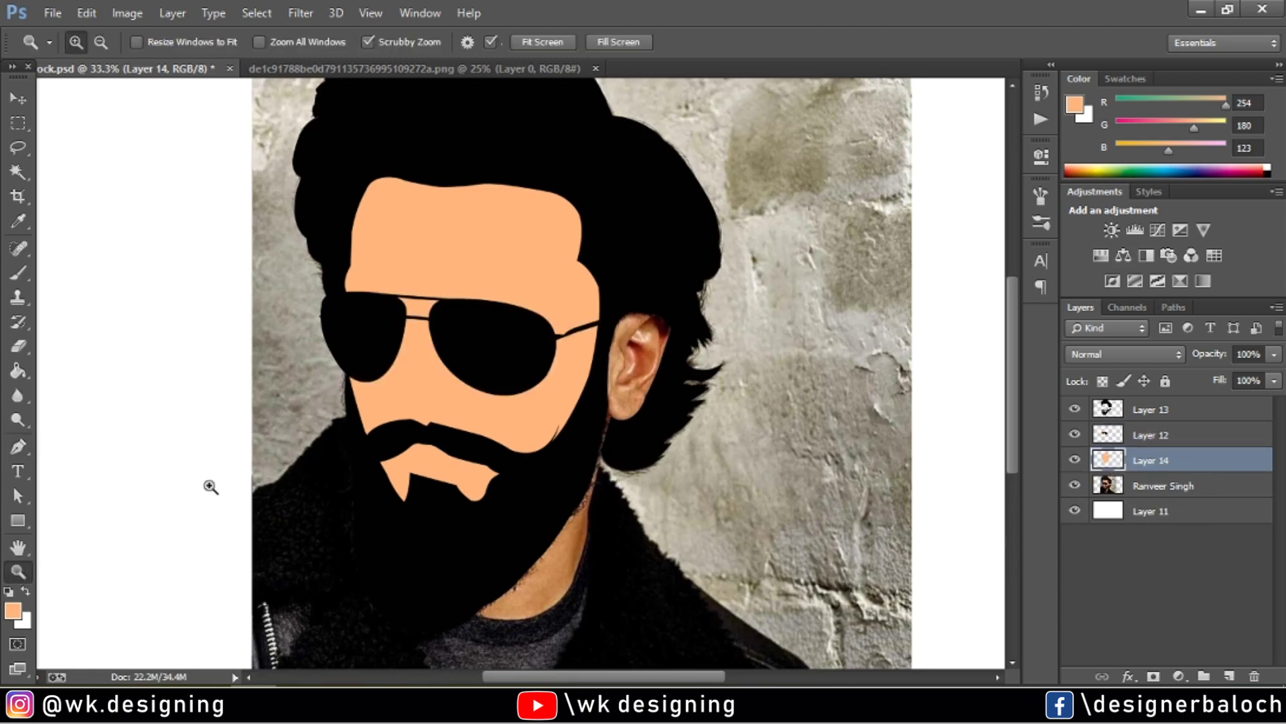
pyautogui.click(348, 364)
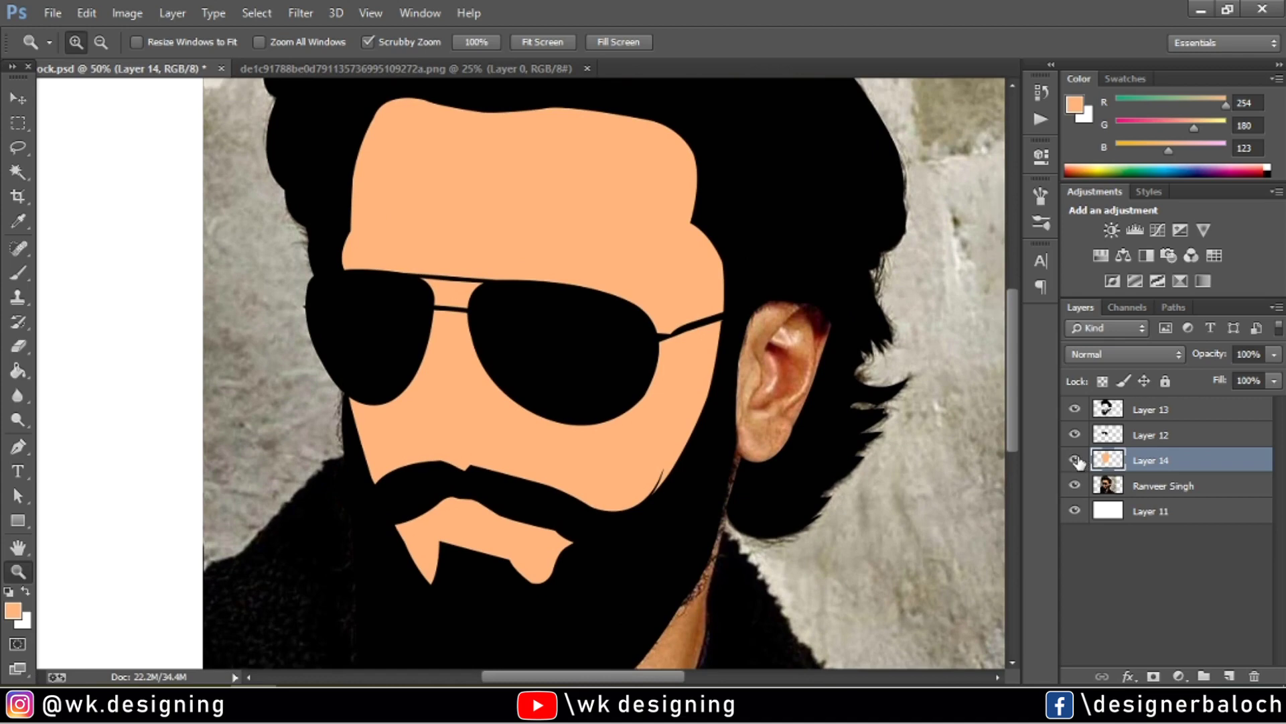
pyautogui.click(1074, 460)
pyautogui.click(522, 388)
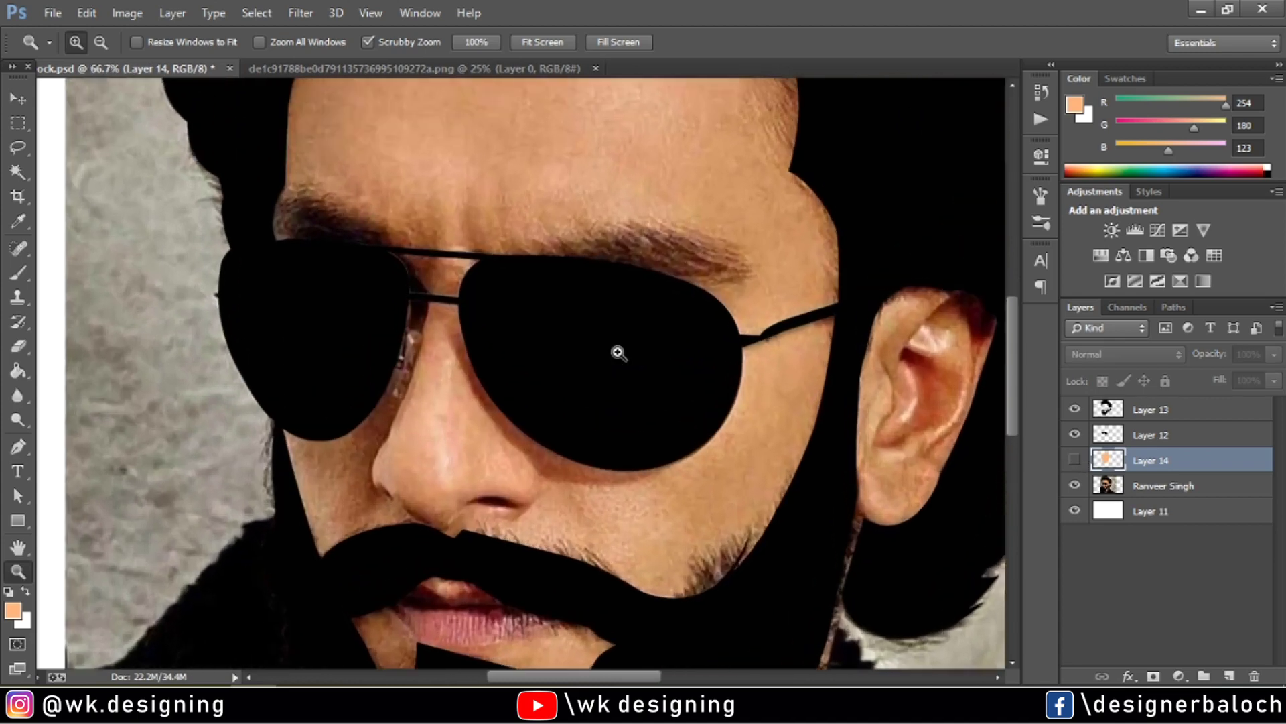
pyautogui.click(619, 353)
# Outline the right eyebrow above its lens and fill it solid black on a new layer.
pyautogui.click(18, 447)
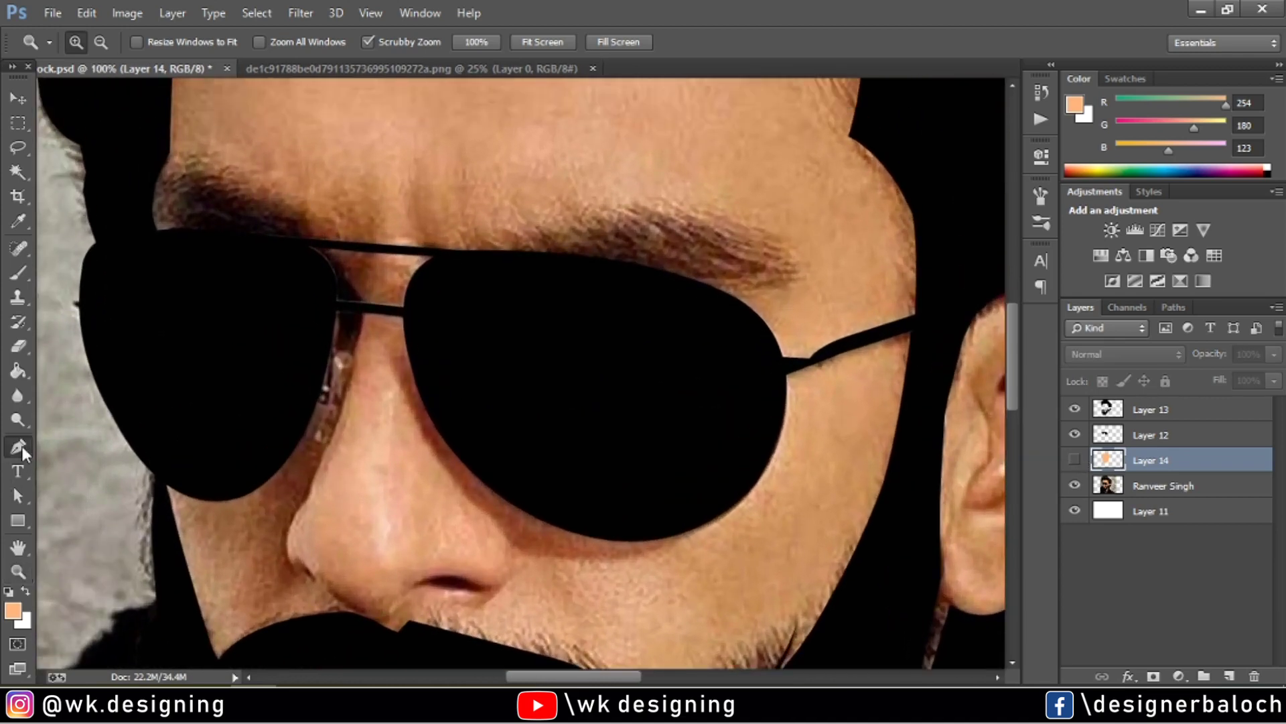
pyautogui.click(703, 287)
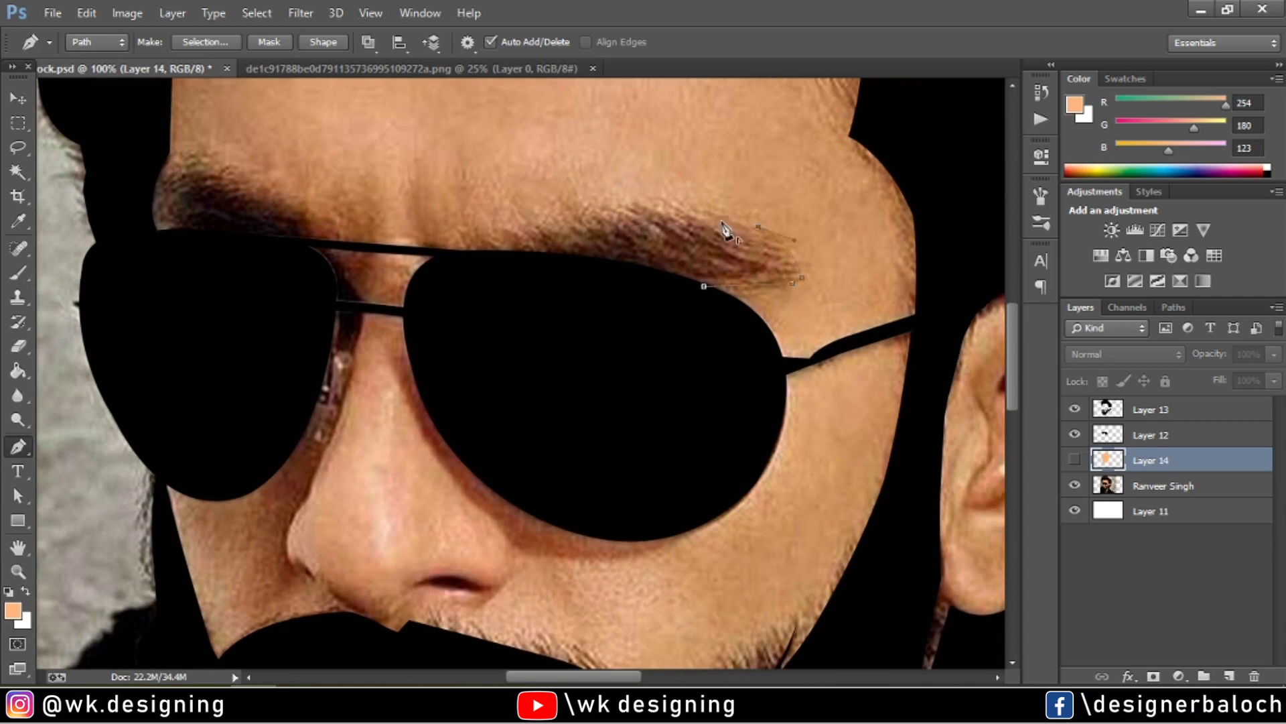
pyautogui.click(690, 205)
pyautogui.moveTo(628, 199); pyautogui.dragTo(575, 209)
pyautogui.moveTo(436, 253); pyautogui.dragTo(471, 258)
pyautogui.click(703, 286)
pyautogui.click(1229, 675)
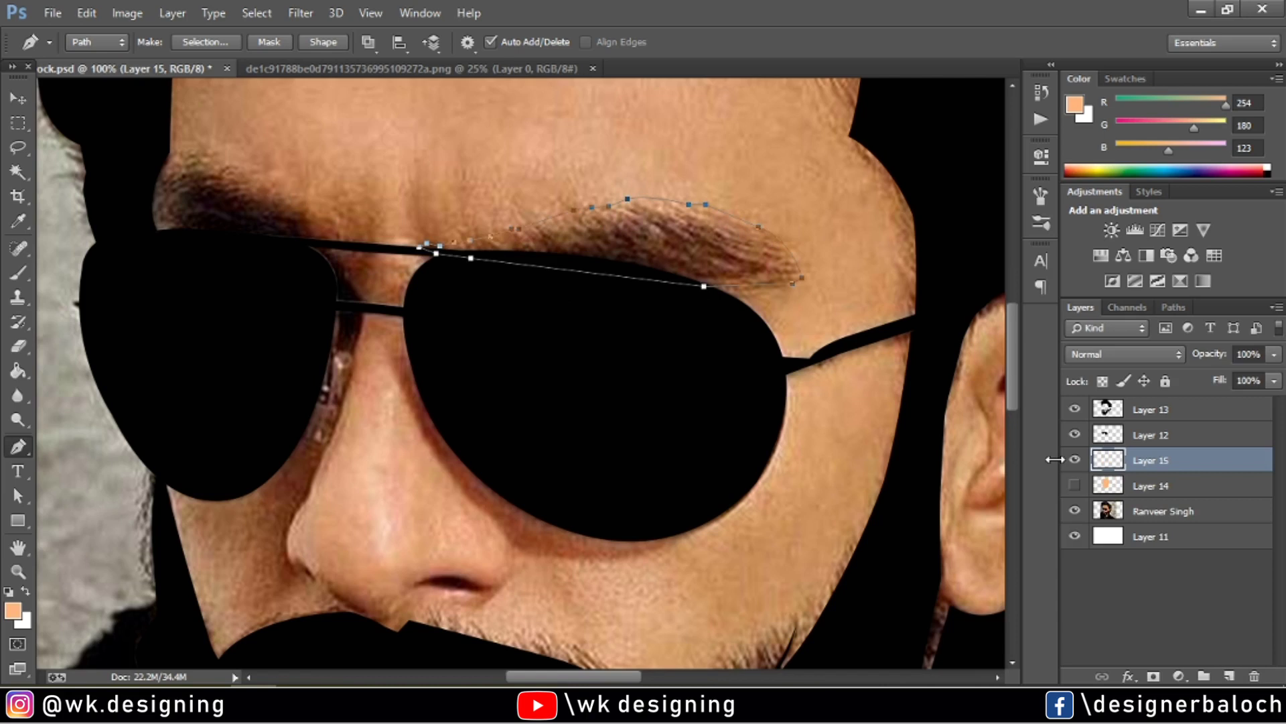
pyautogui.click(8, 592)
pyautogui.rightClick(662, 254)
pyautogui.click(719, 268)
pyautogui.press('Return')
pyautogui.press('Escape')
# Outline and fill the left eyebrow black, then fit the image on screen and hide the photo.
pyautogui.click(189, 235)
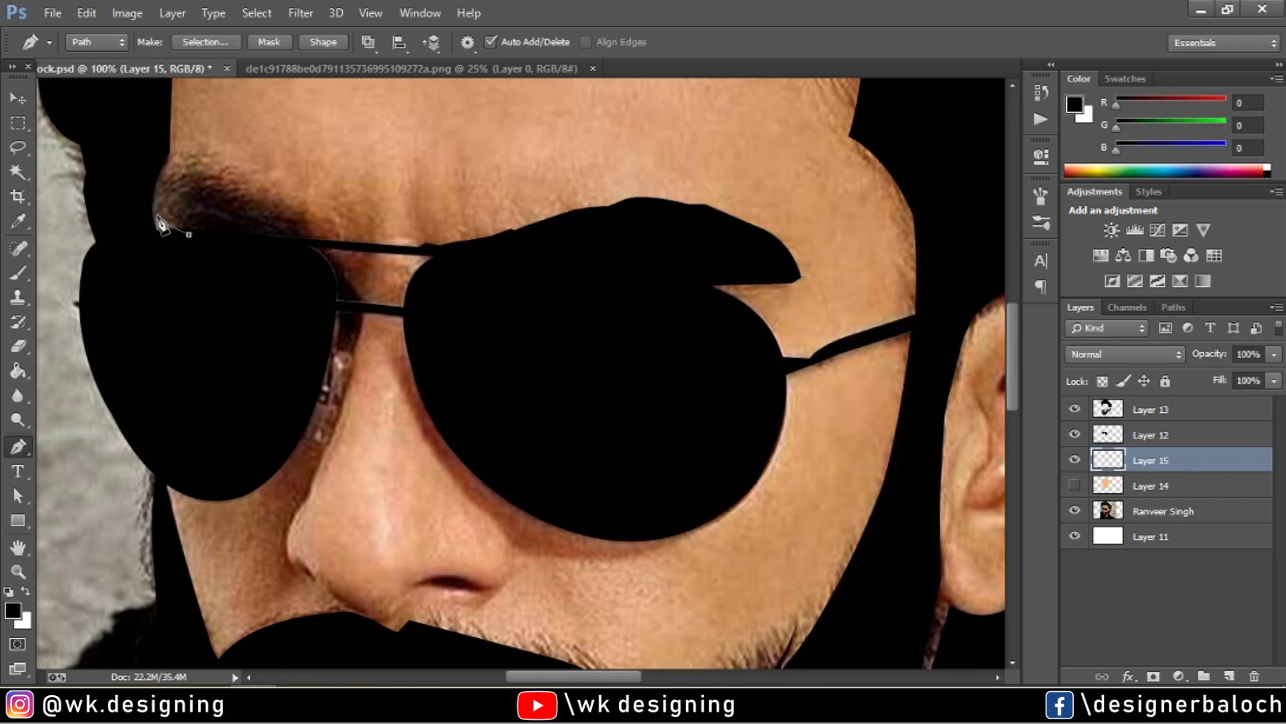
pyautogui.click(155, 191)
pyautogui.click(296, 206)
pyautogui.click(327, 230)
pyautogui.click(357, 256)
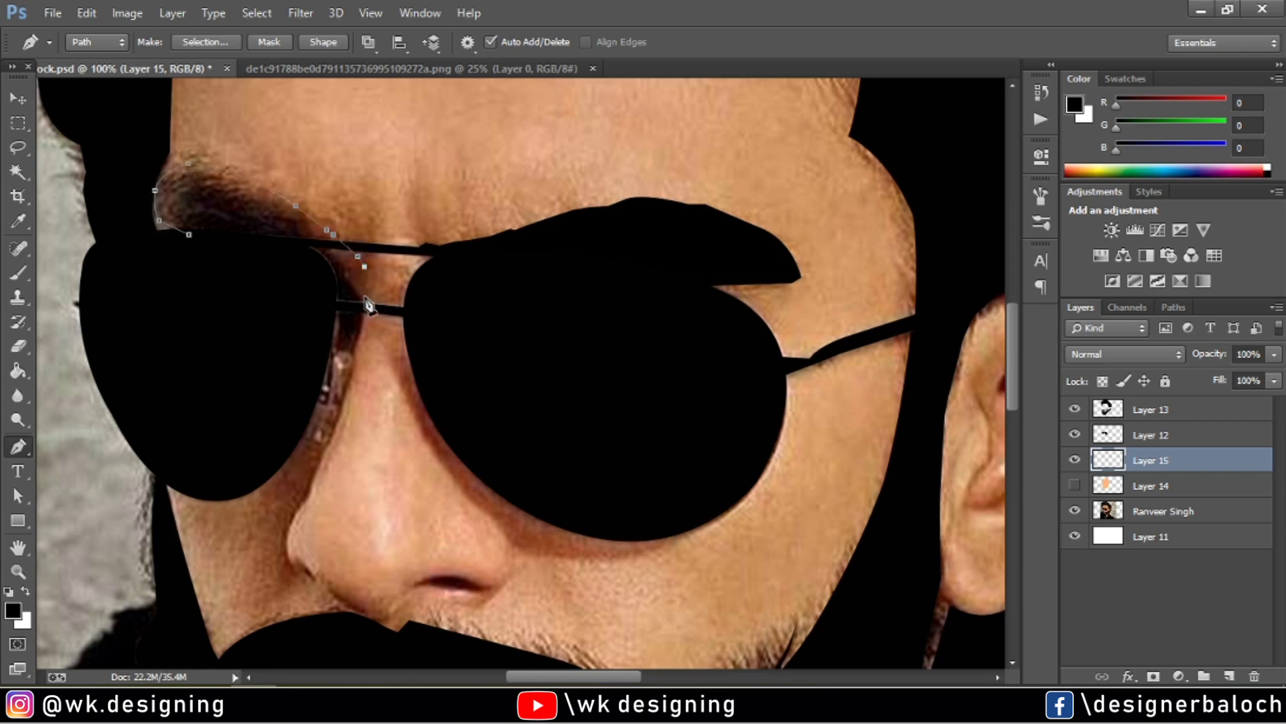
pyautogui.click(350, 287)
pyautogui.click(317, 274)
pyautogui.click(189, 235)
pyautogui.rightClick(223, 221)
pyautogui.click(300, 322)
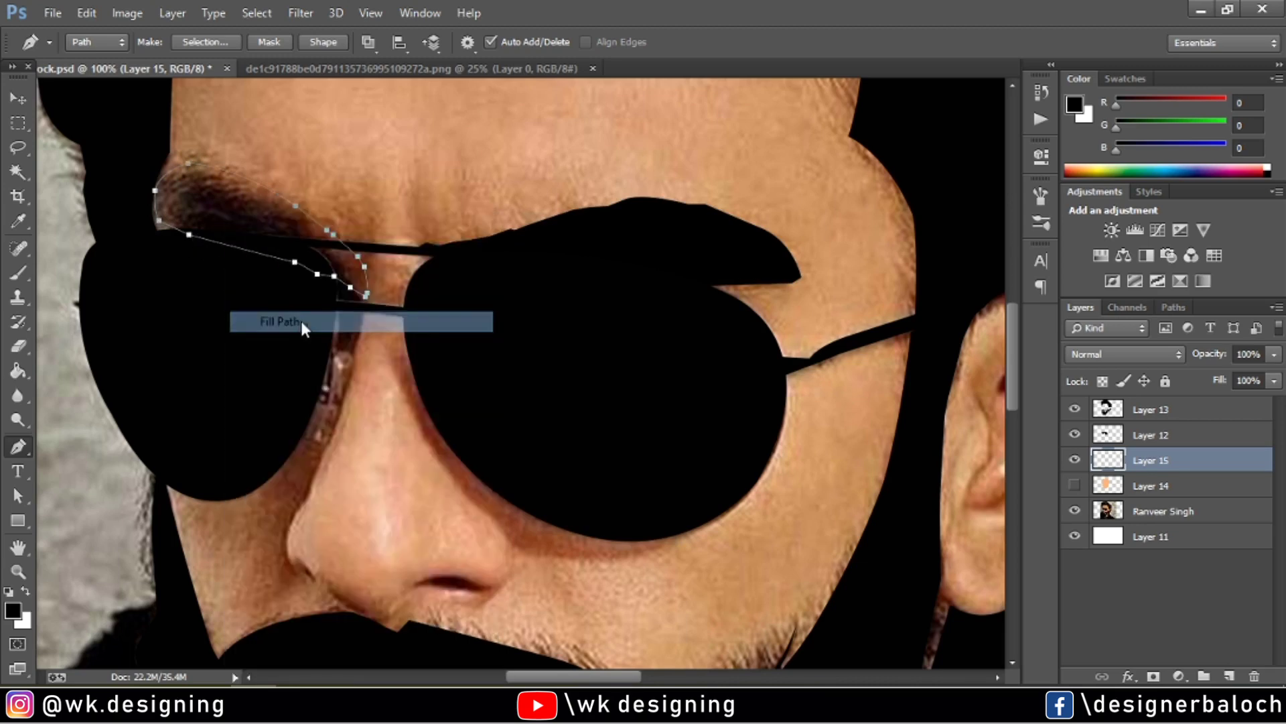
pyautogui.press('Return')
pyautogui.press('Return')
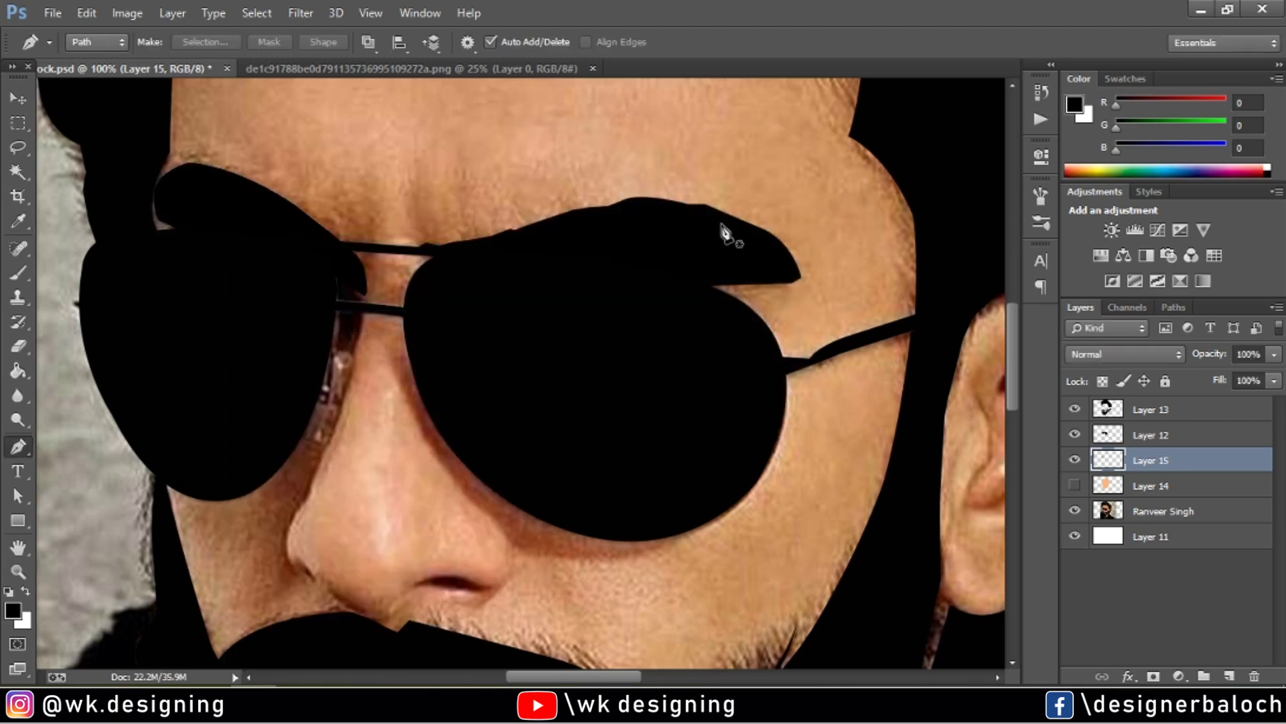
pyautogui.hotkey('ctrl', '0')
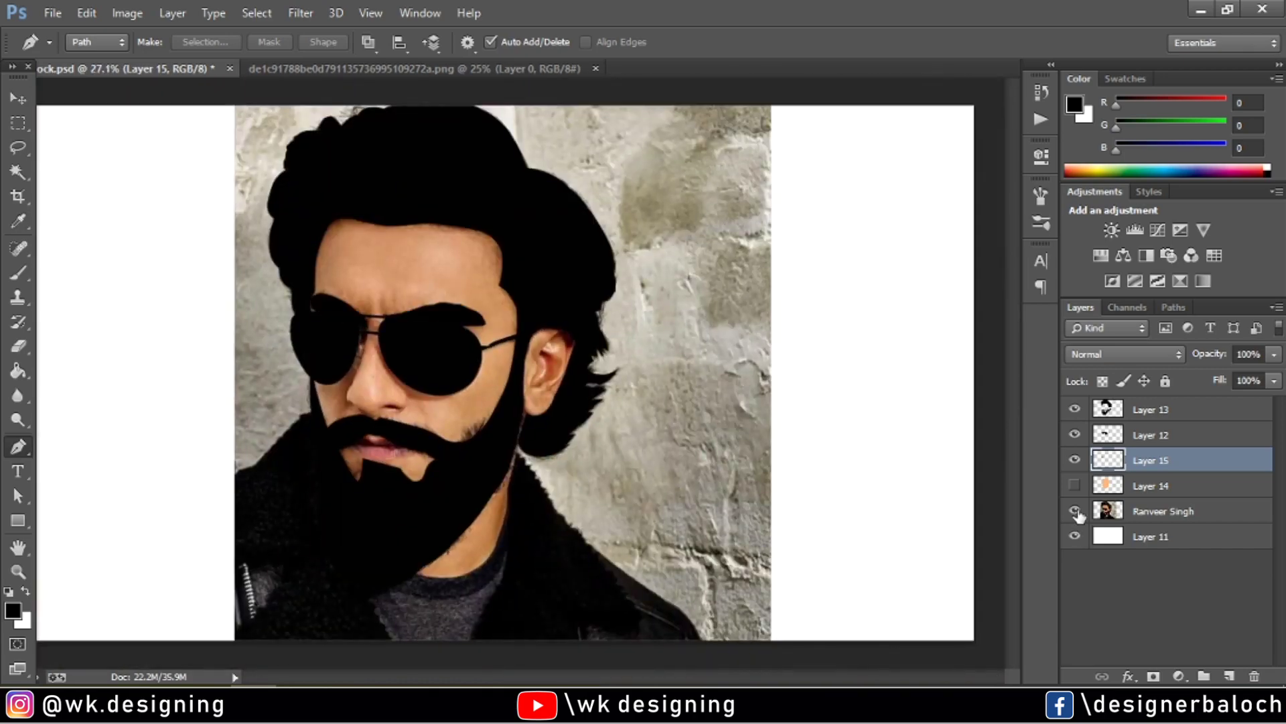
pyautogui.click(1075, 512)
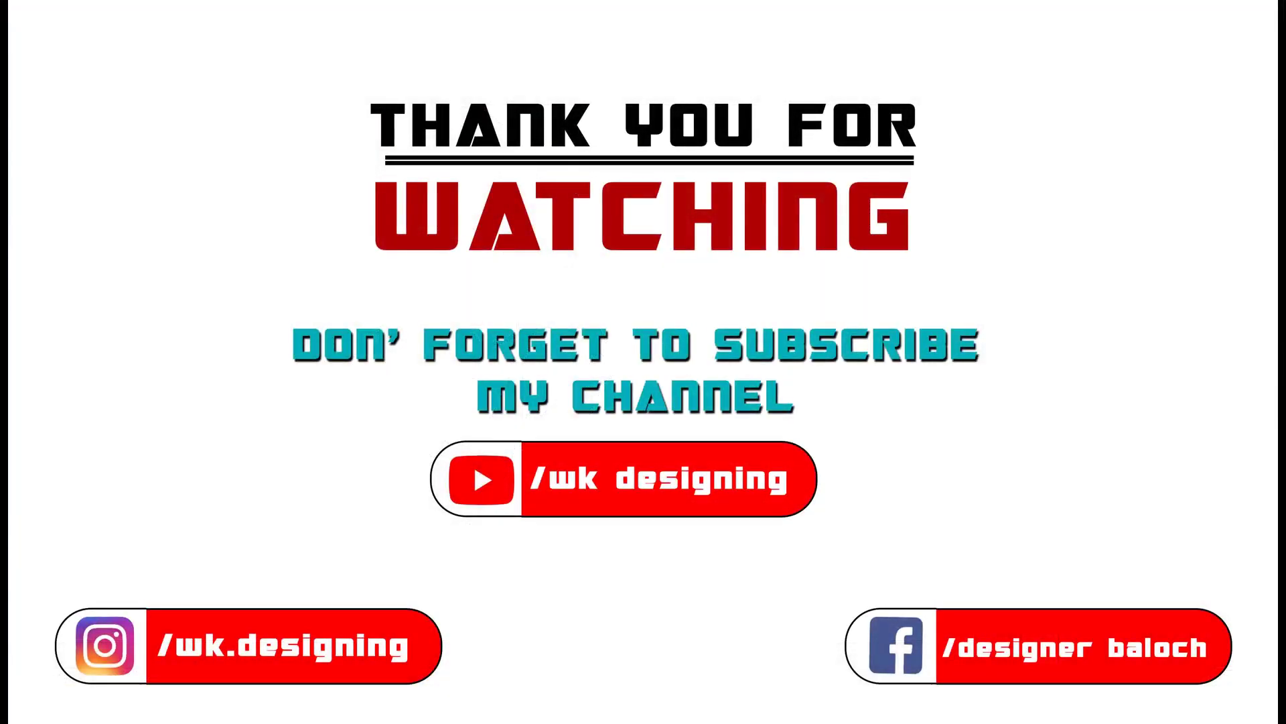